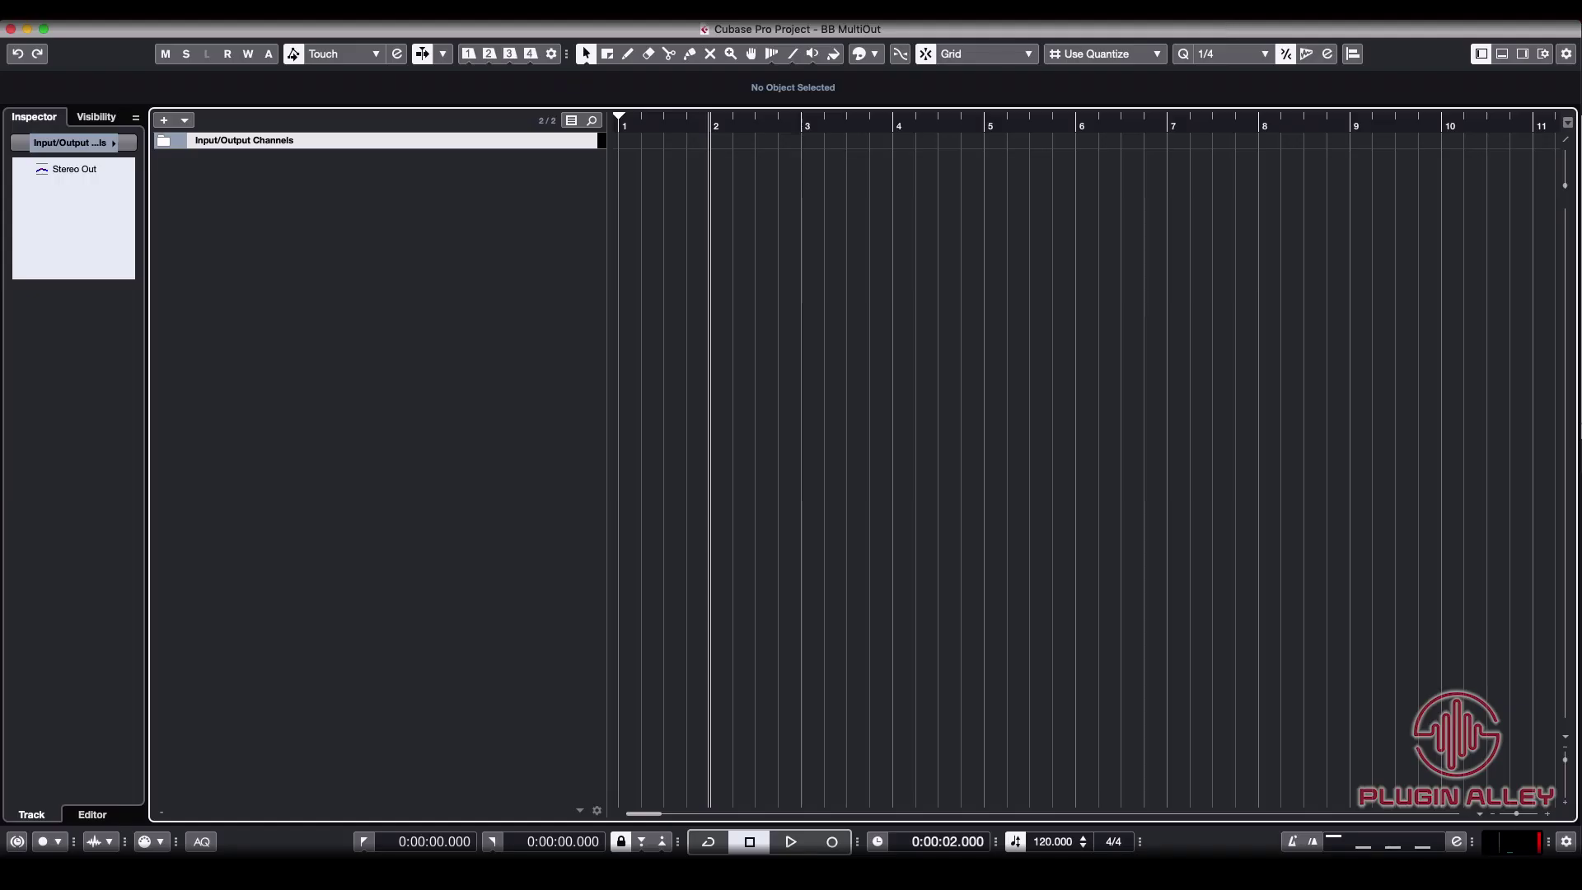
# Create a Kontakt instrument track and load BB Drums Multi-Output Preset.nkm from Beau Burchell's Multis, replacing the current multi
pyautogui.click(507, 159)
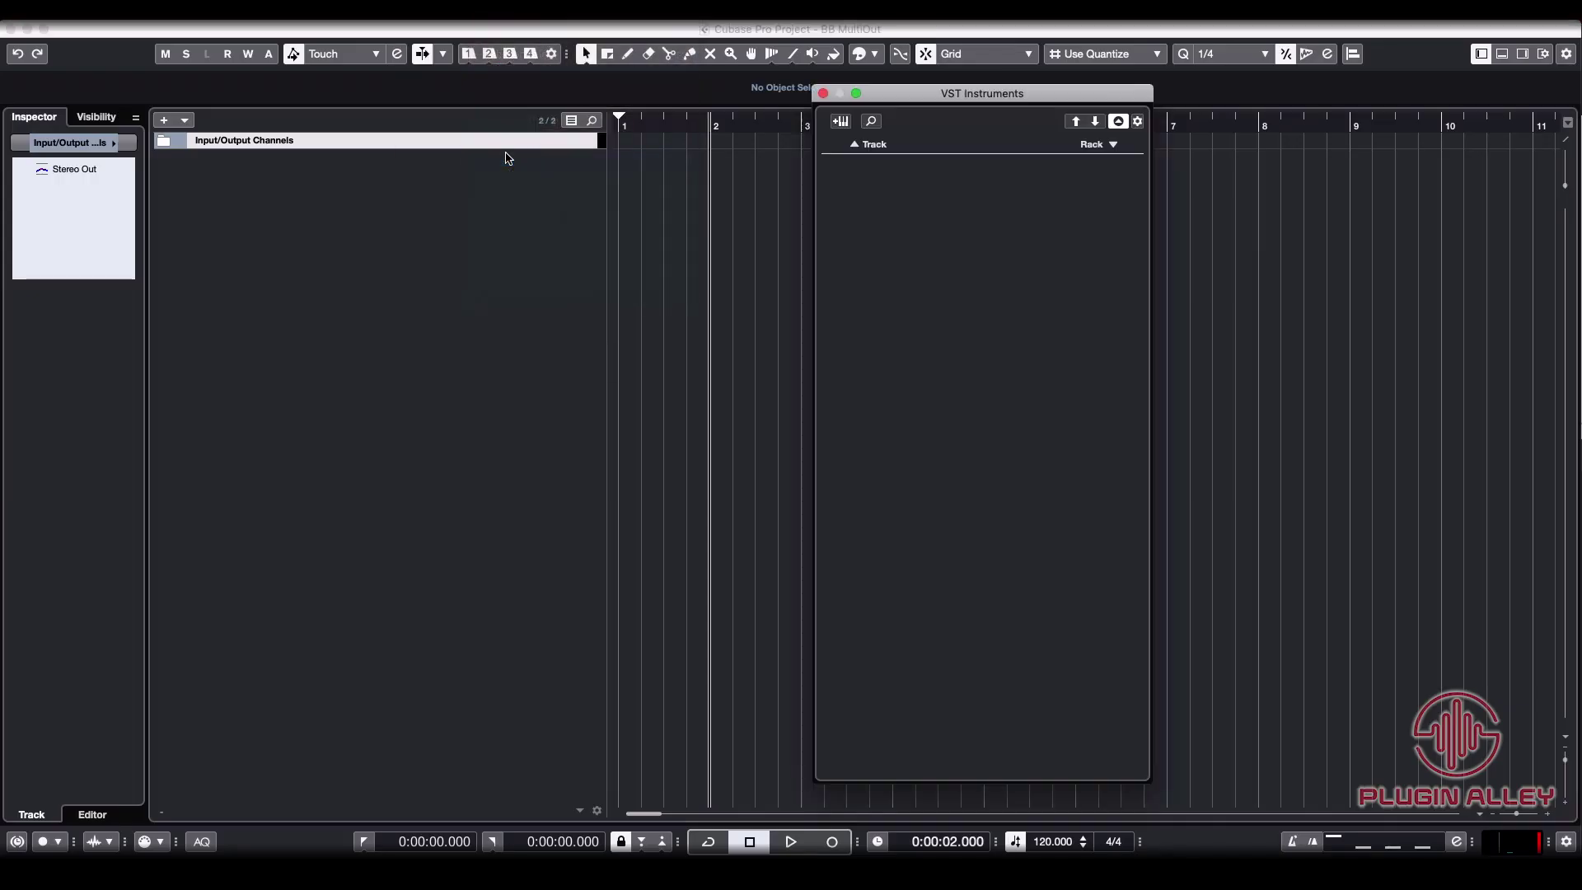
pyautogui.click(840, 121)
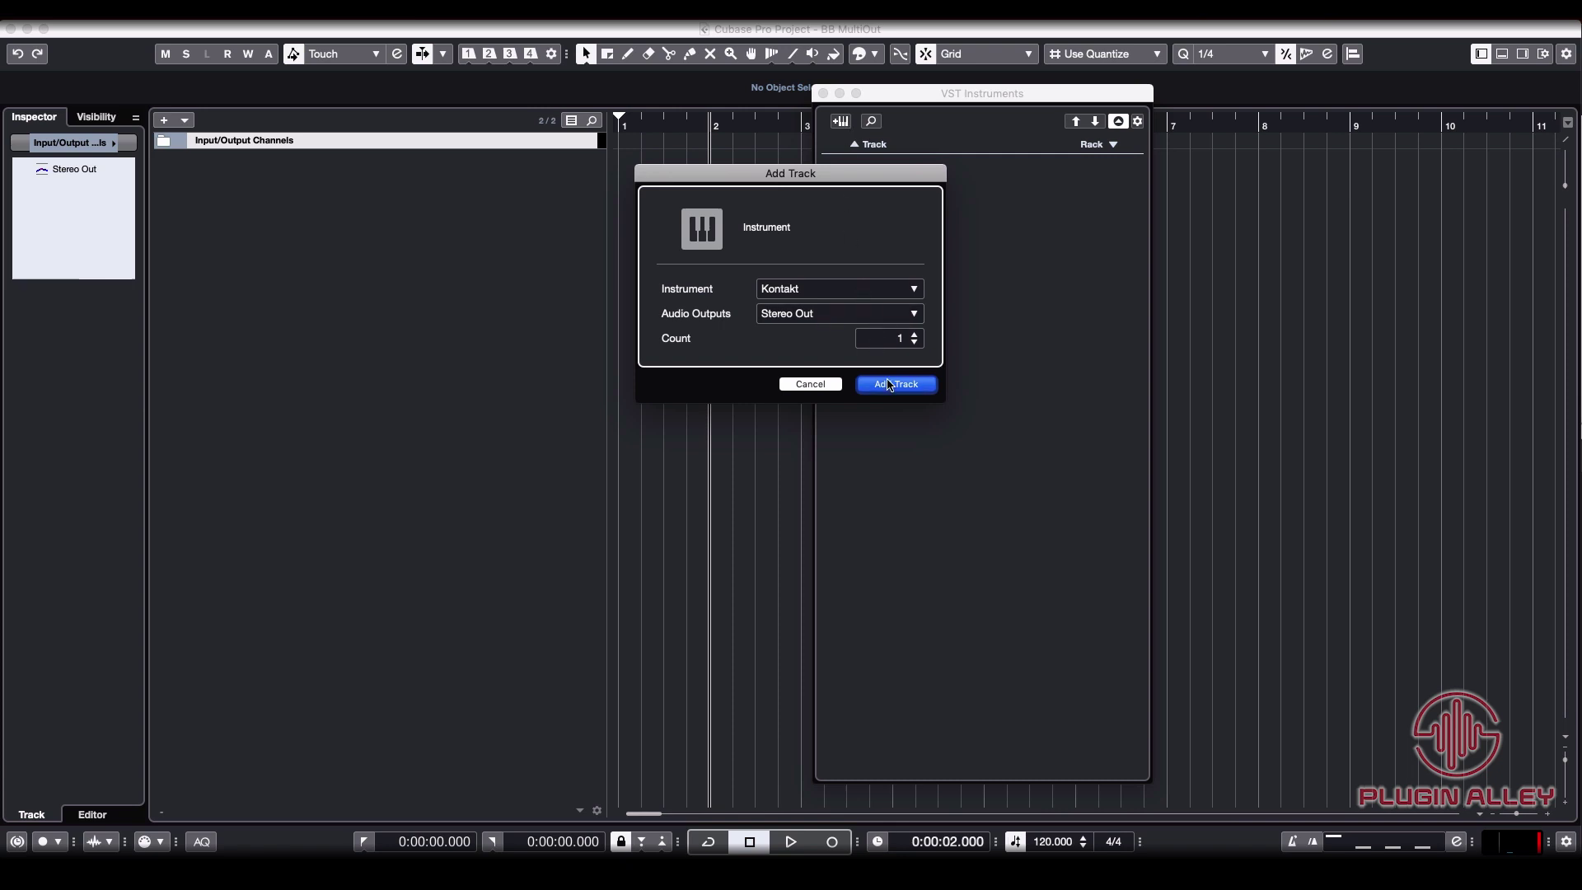
pyautogui.click(889, 384)
pyautogui.click(430, 739)
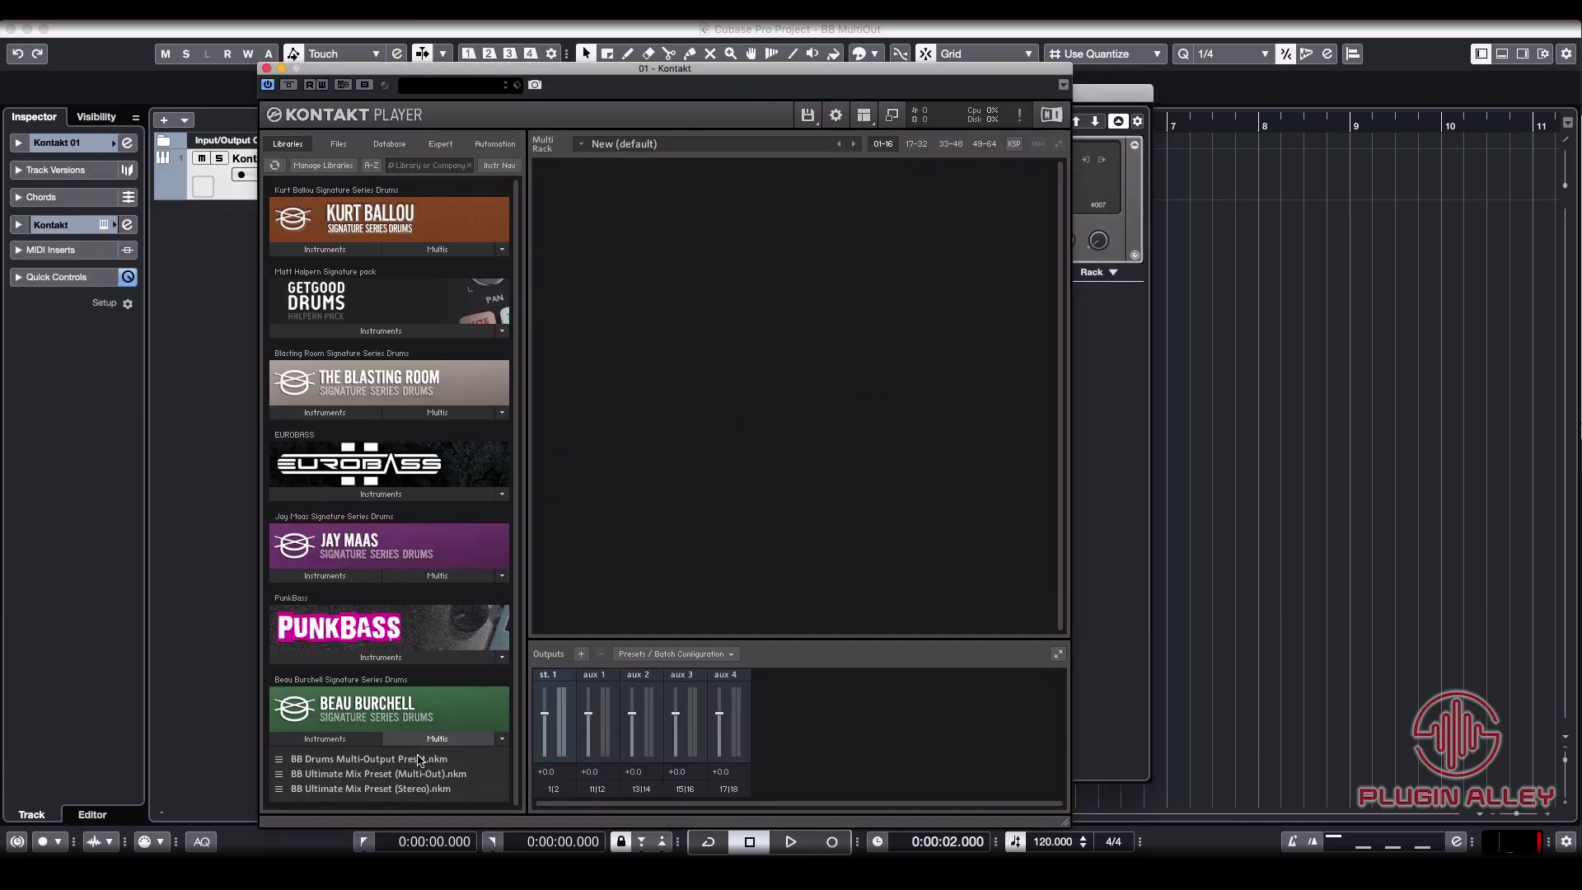
pyautogui.doubleClick(416, 758)
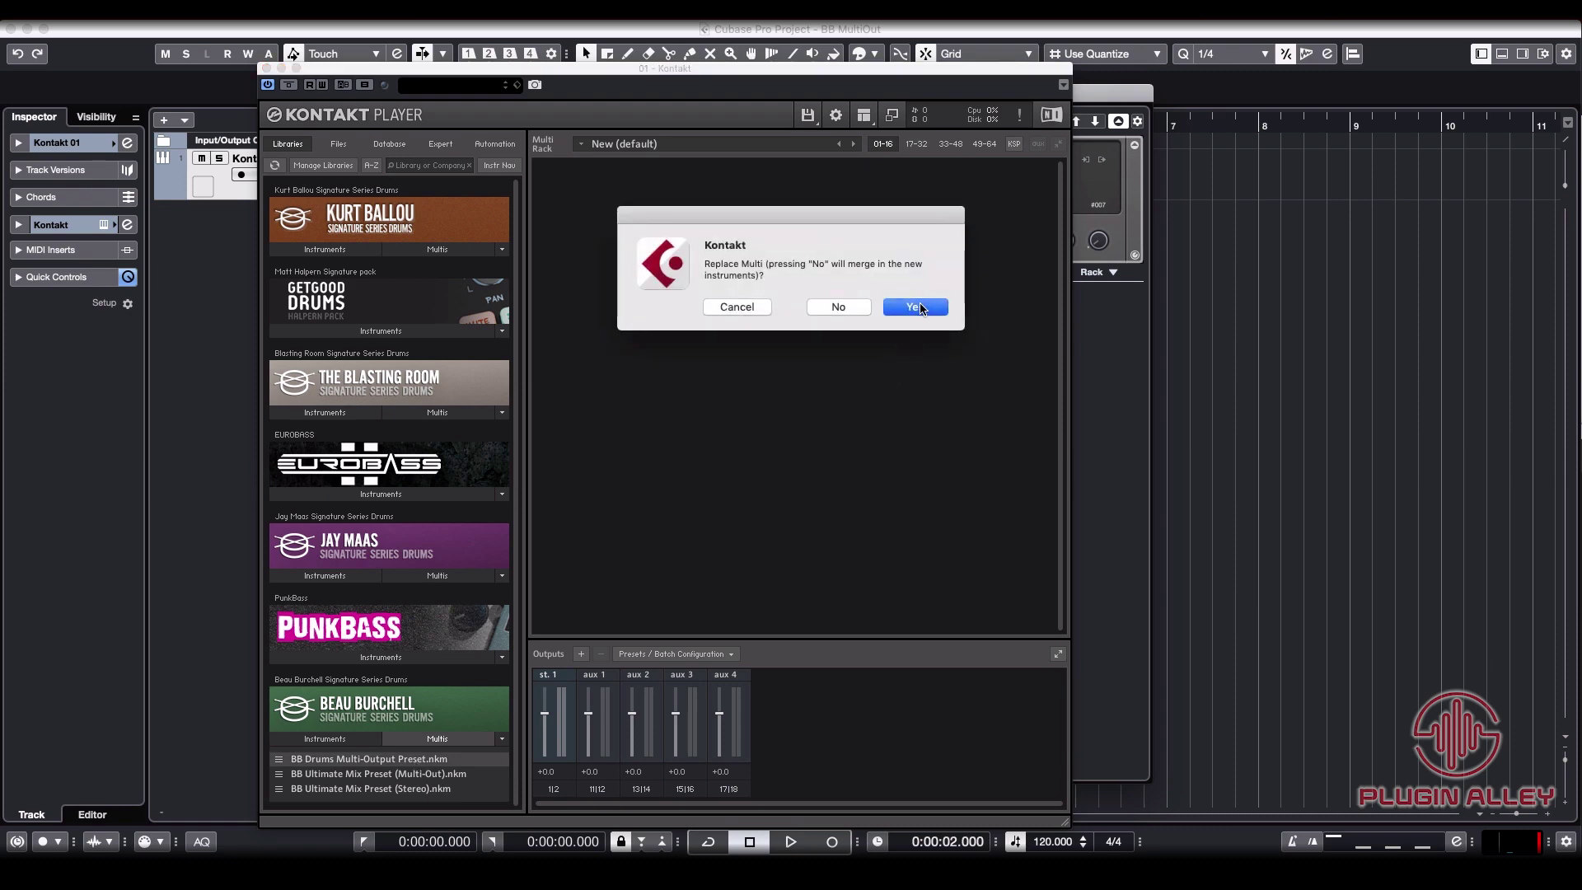
pyautogui.click(920, 307)
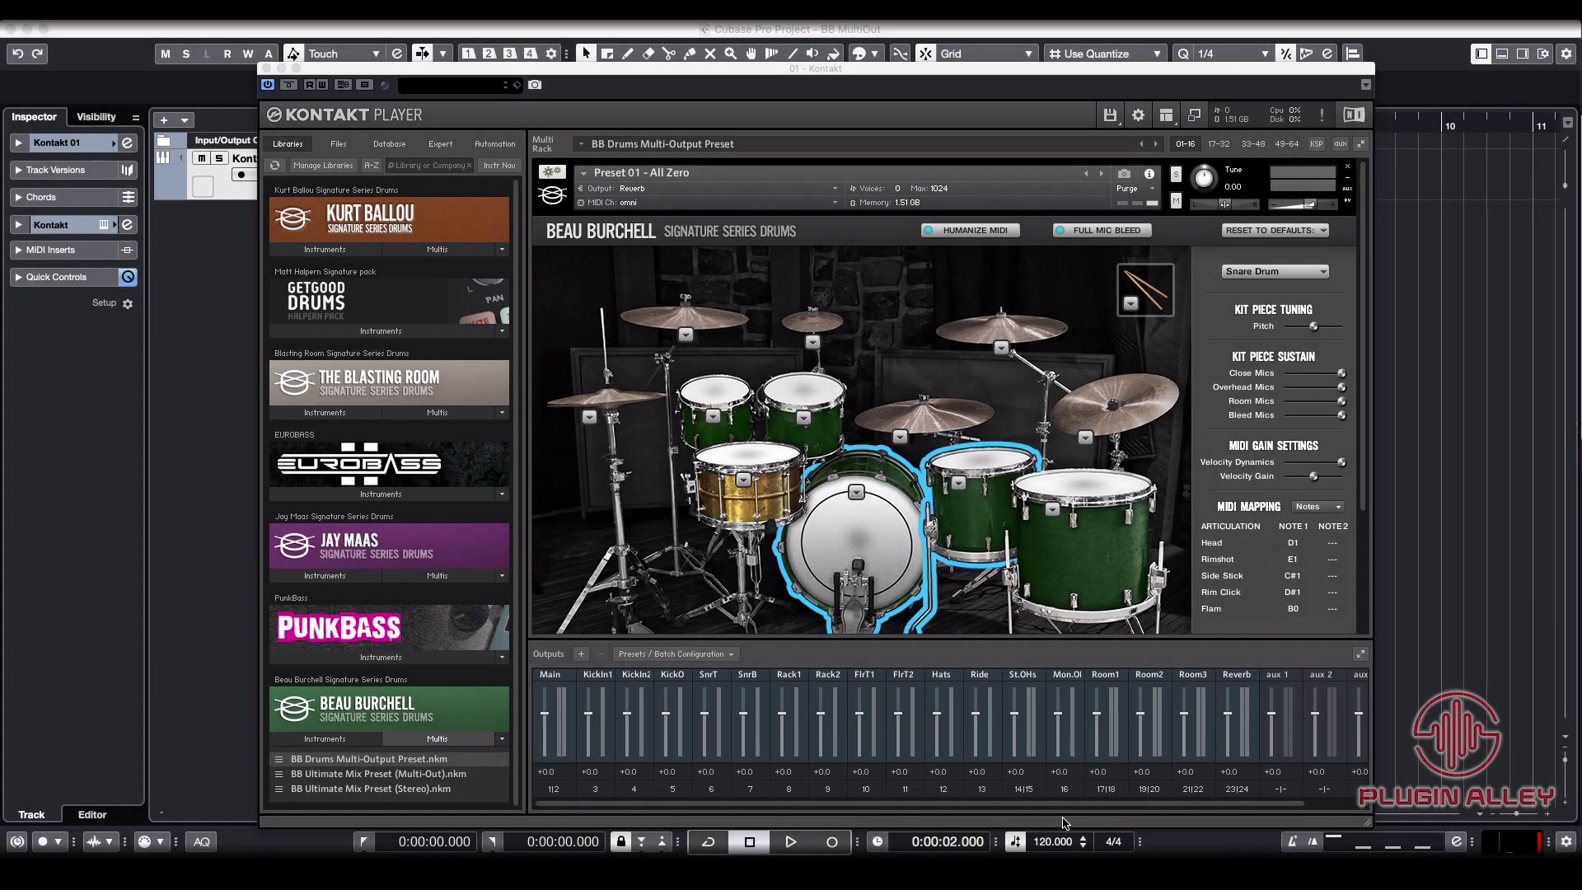
# Check the Kontakt slot's active outputs in the VST Instruments rack, then move Kontakt back over the rack
pyautogui.moveTo(858, 72); pyautogui.dragTo(923, 184)
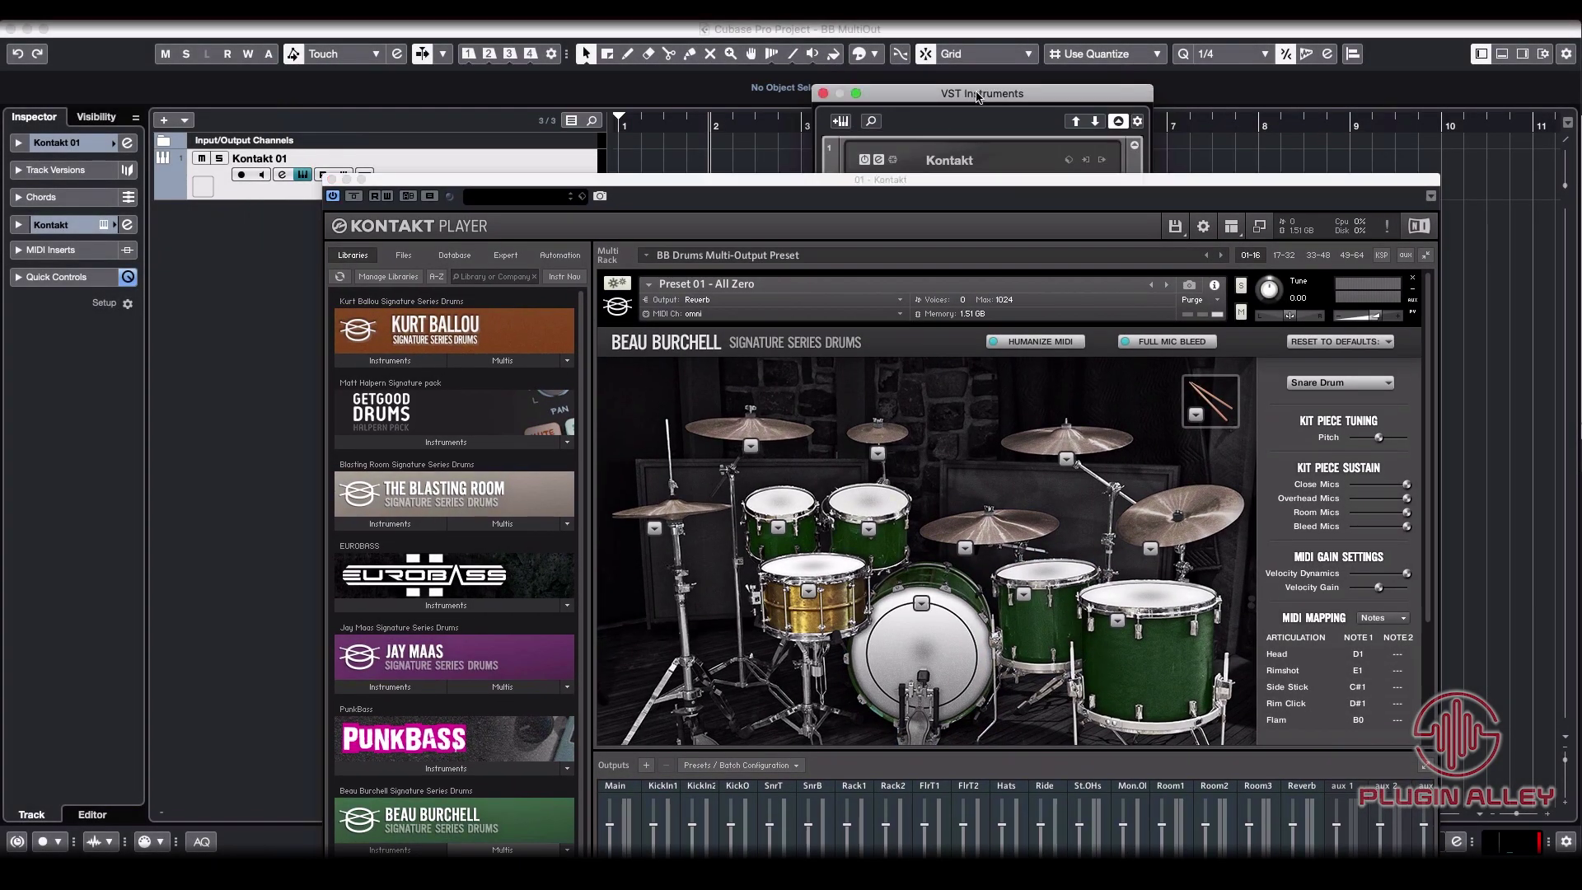
pyautogui.moveTo(1047, 116); pyautogui.dragTo(937, 30)
pyautogui.click(1005, 99)
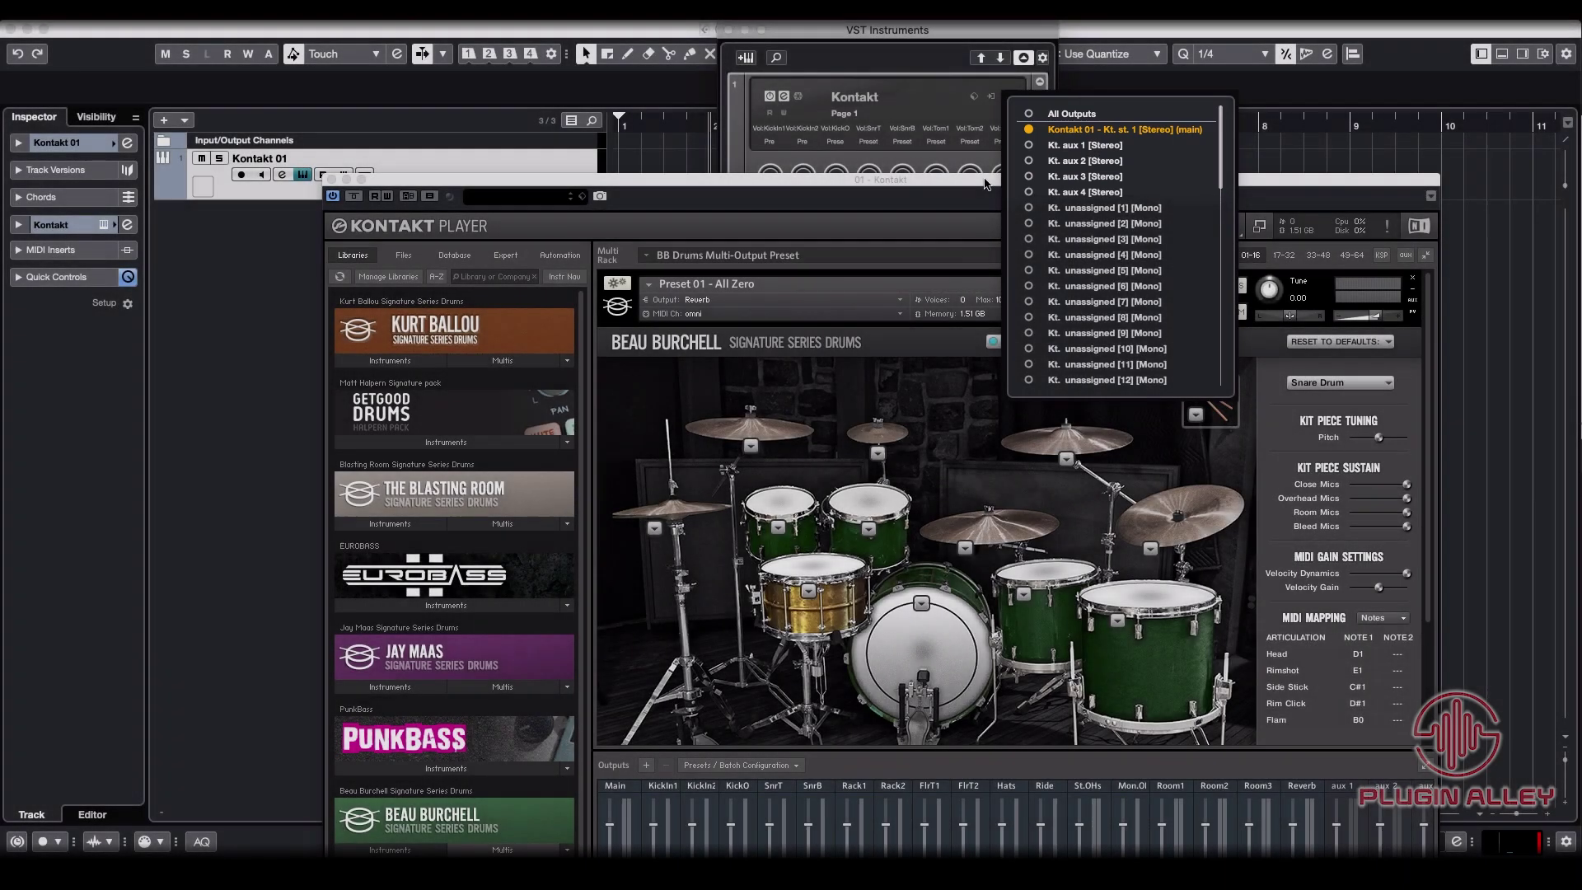
pyautogui.click(984, 183)
pyautogui.moveTo(984, 183); pyautogui.dragTo(979, 69)
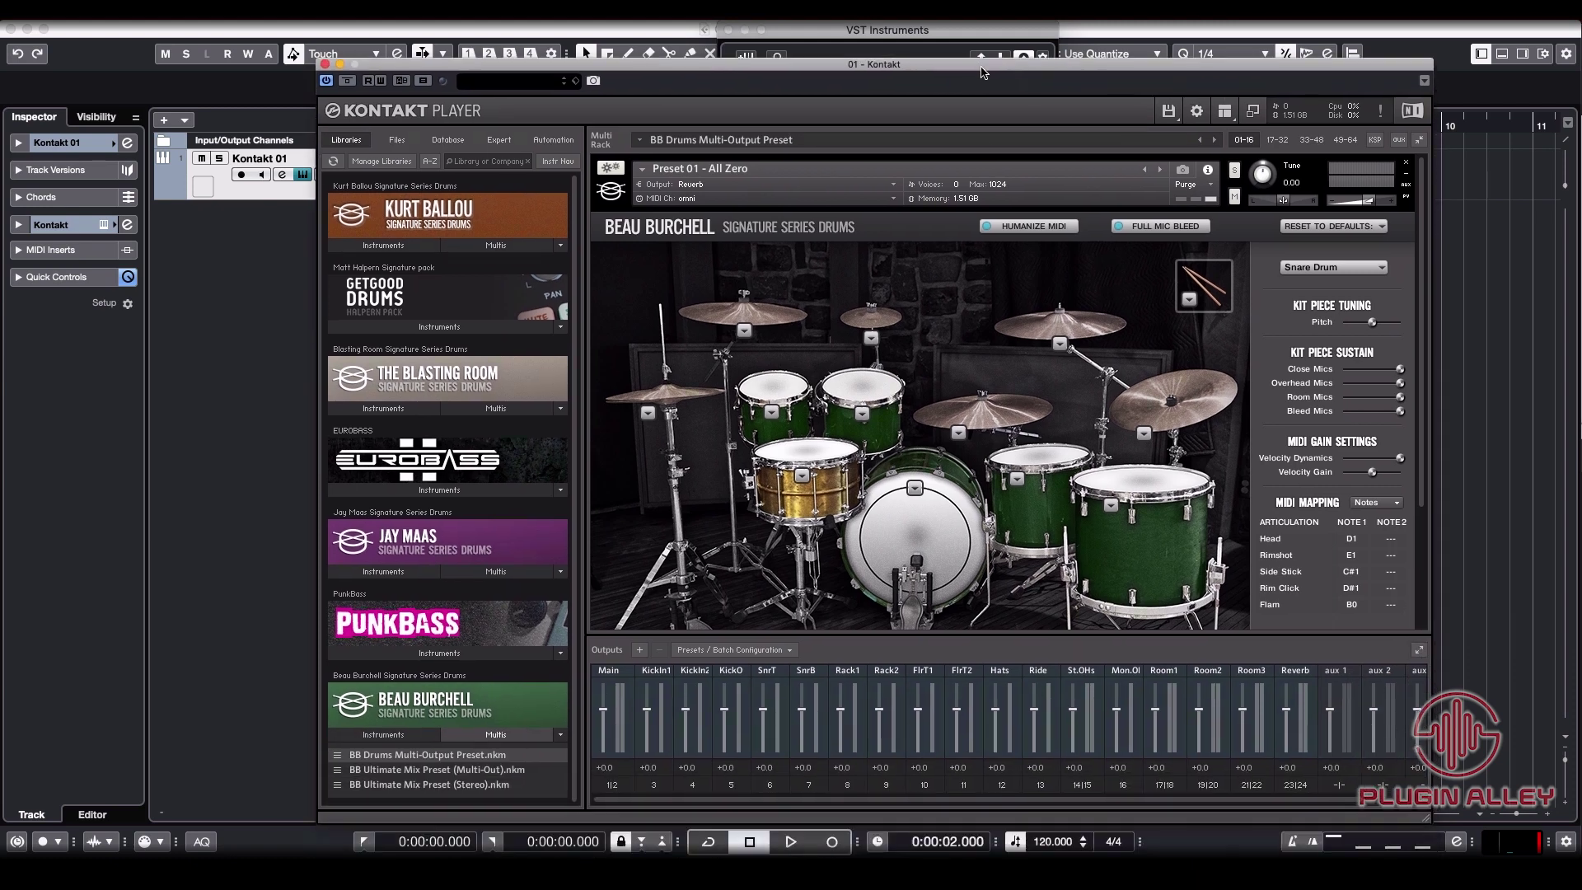
# Set the KickIn2 output to not connected and dismiss Cubase's alert
pyautogui.click(844, 35)
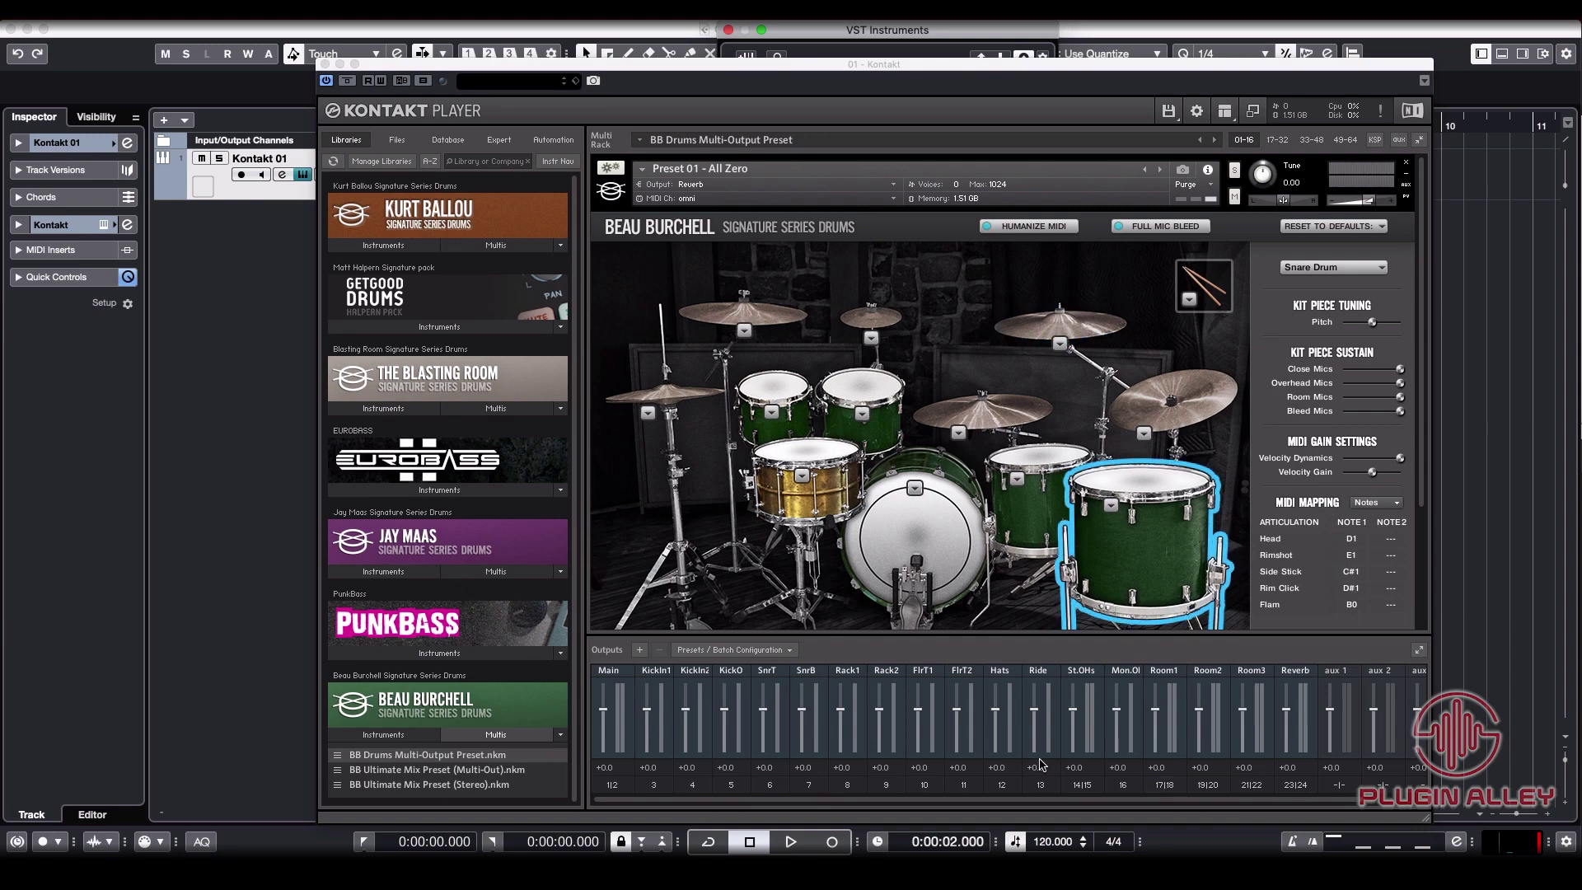
pyautogui.click(693, 785)
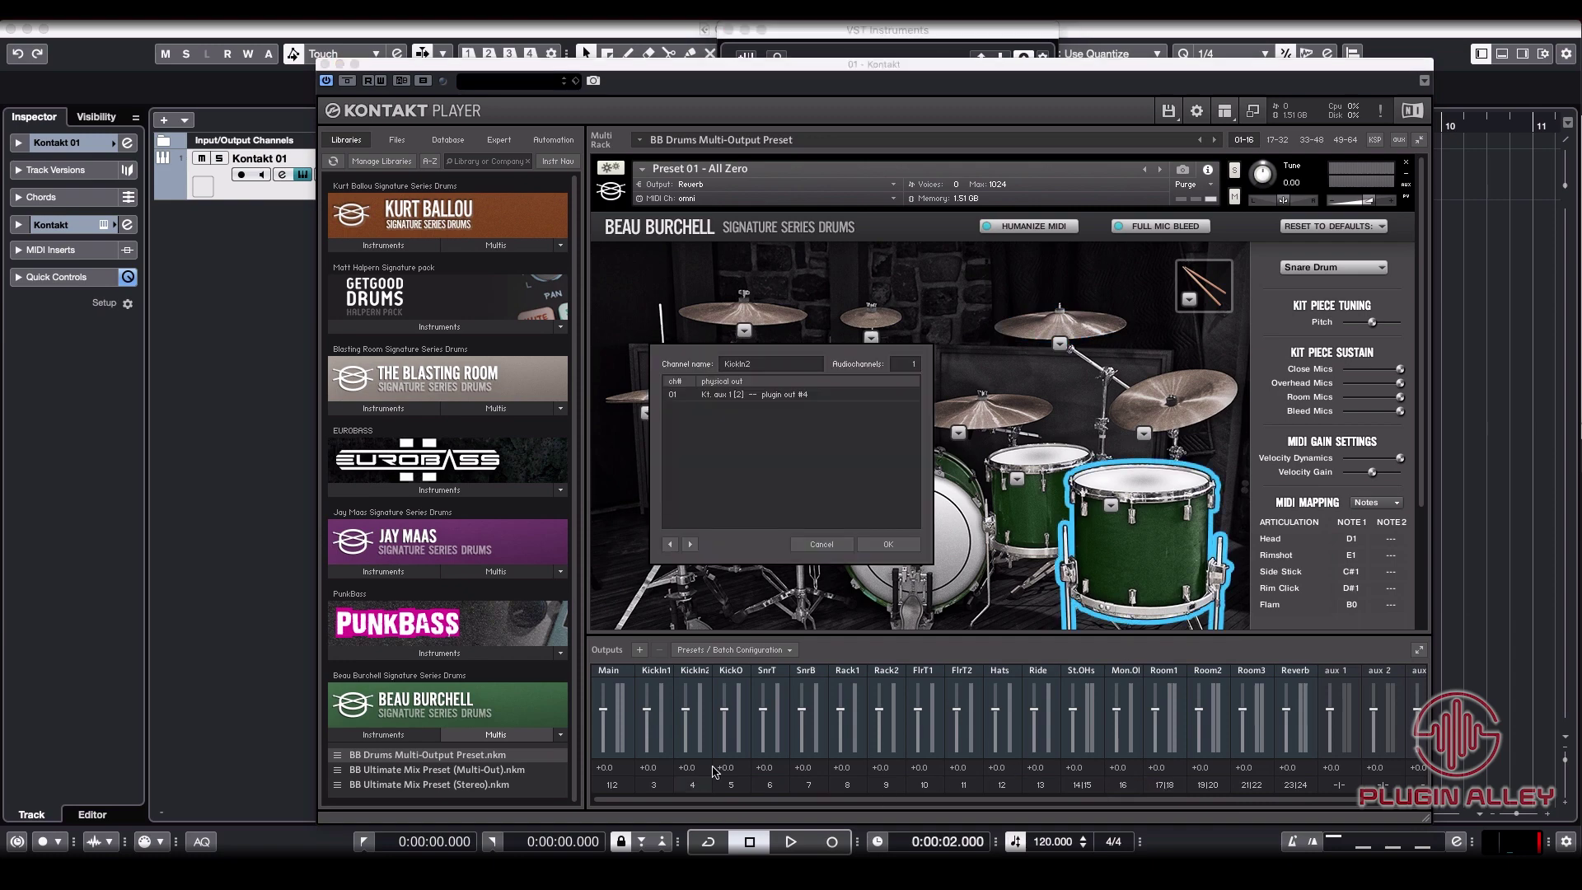
pyautogui.click(795, 410)
pyautogui.scroll(-3, 849, 478)
pyautogui.click(849, 554)
pyautogui.click(887, 544)
pyautogui.click(911, 316)
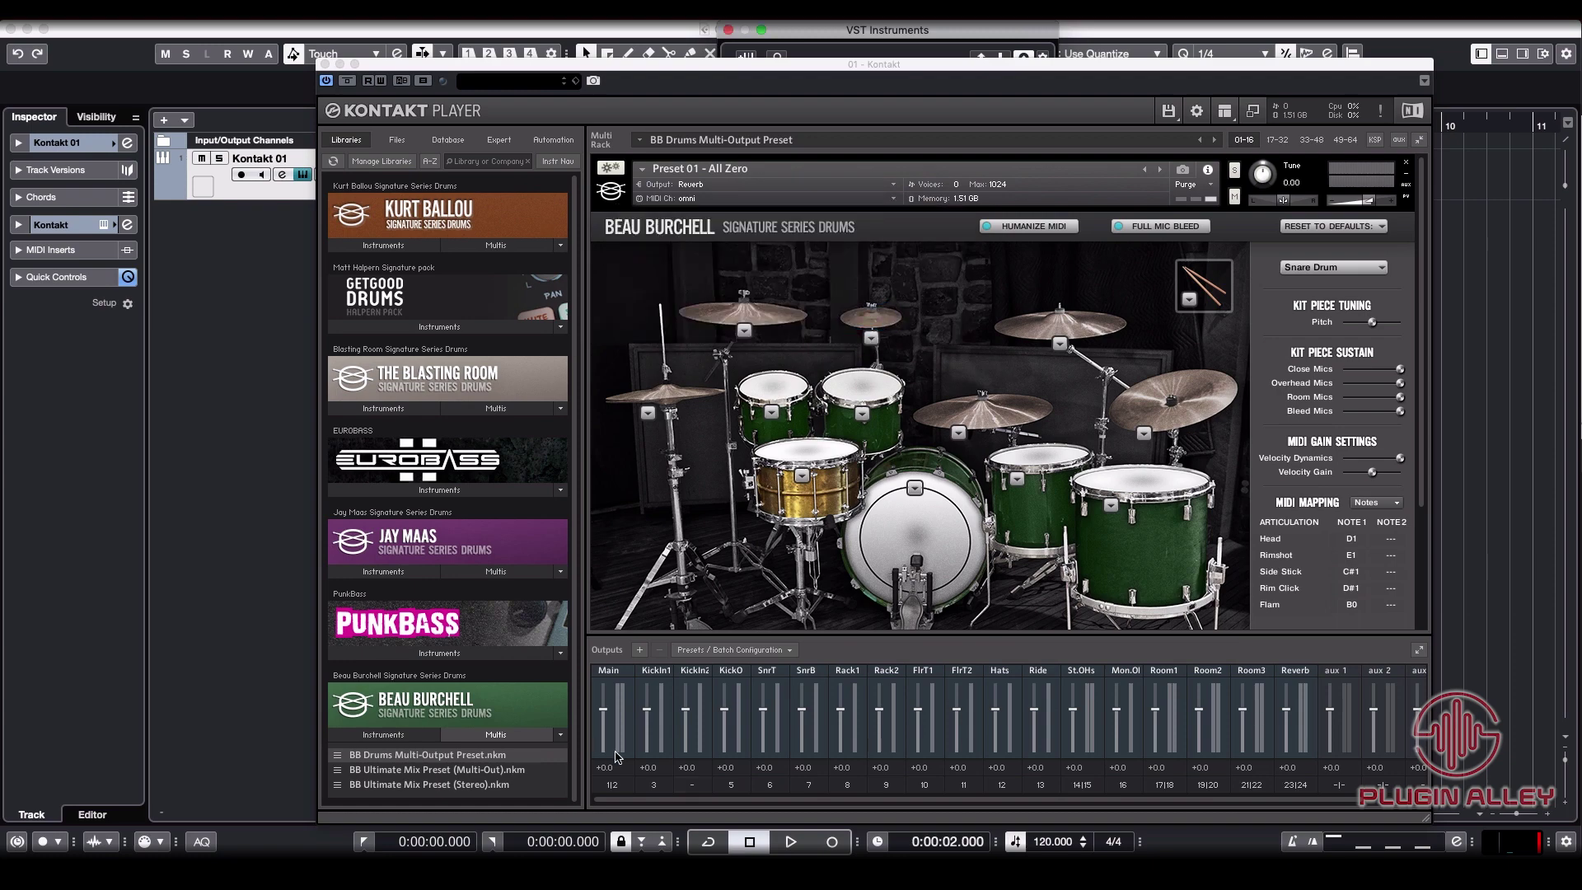
# Disconnect the Main output, then apply the ZeroOutputs batch preset to clear every channel
pyautogui.click(612, 784)
pyautogui.click(735, 396)
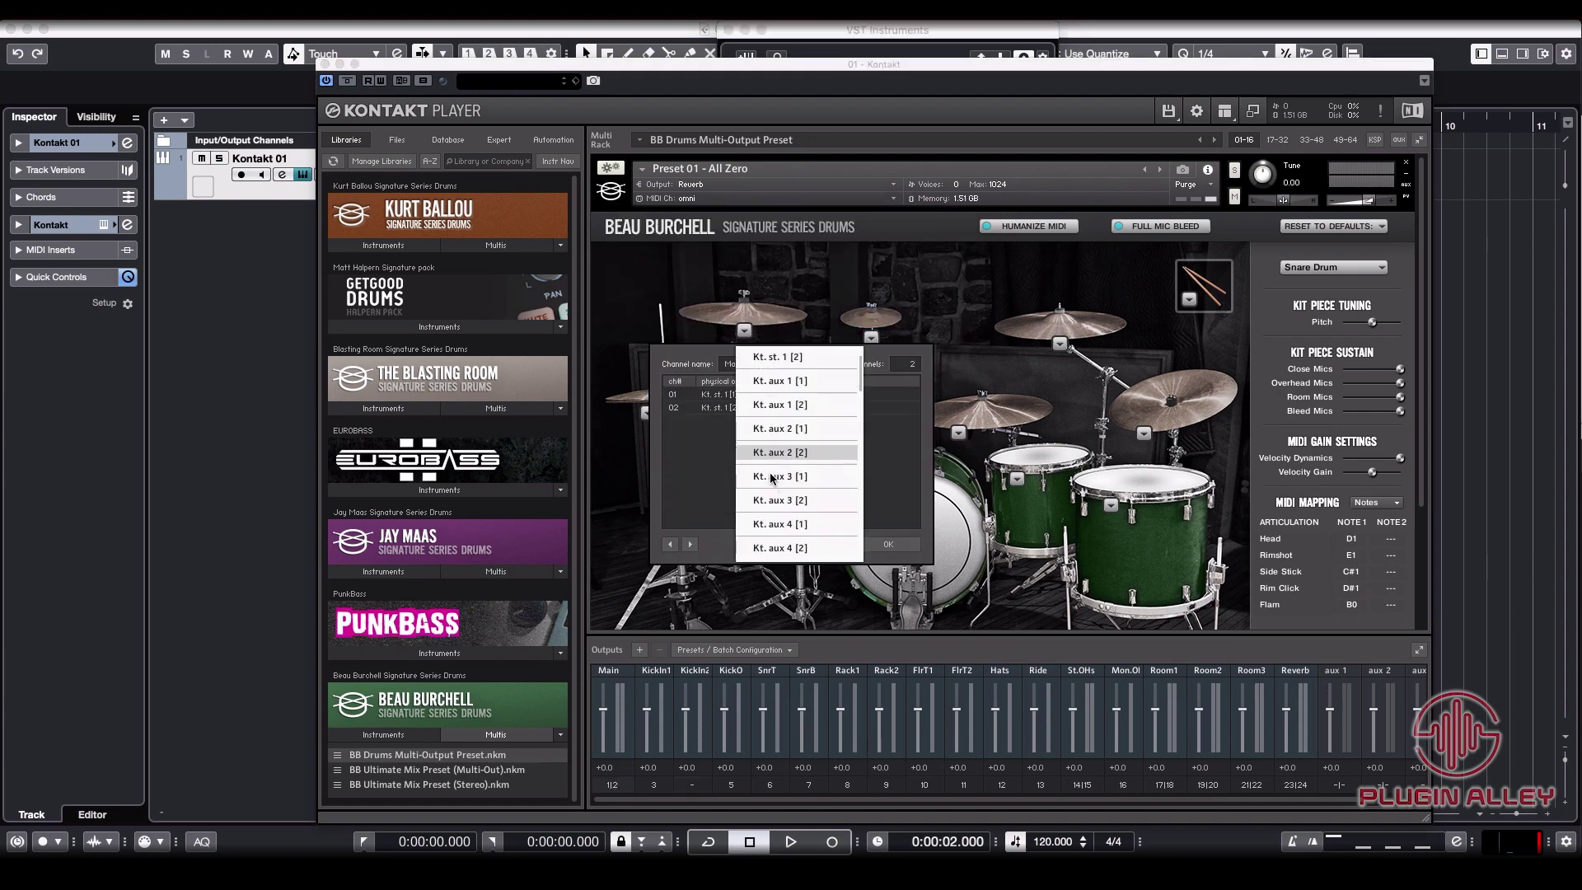
pyautogui.scroll(-3, 791, 495)
pyautogui.click(776, 558)
pyautogui.click(907, 546)
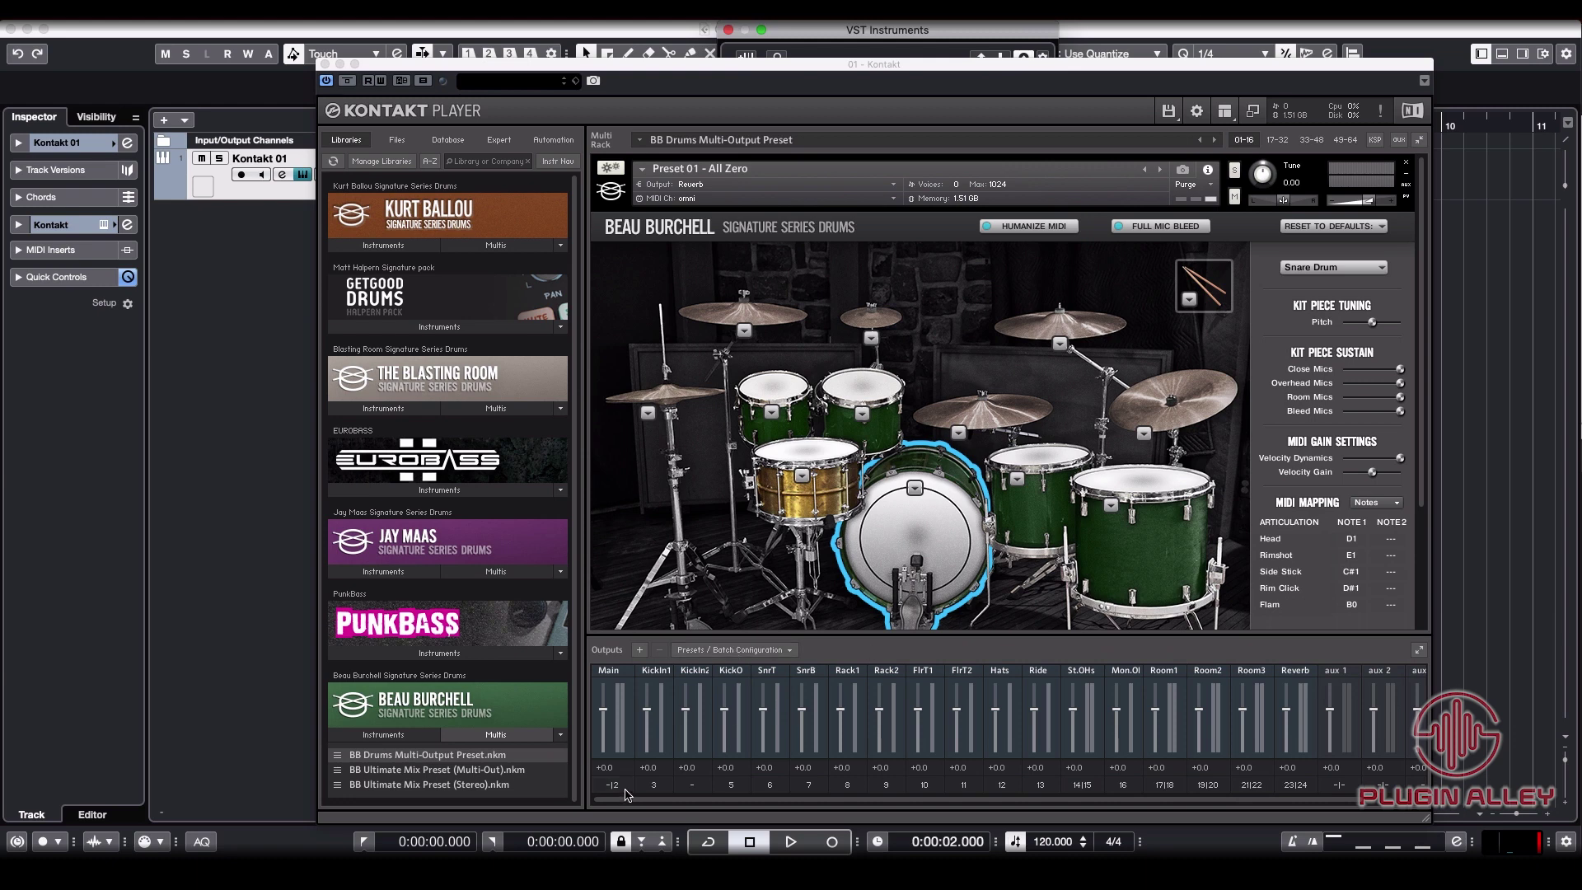
pyautogui.click(766, 650)
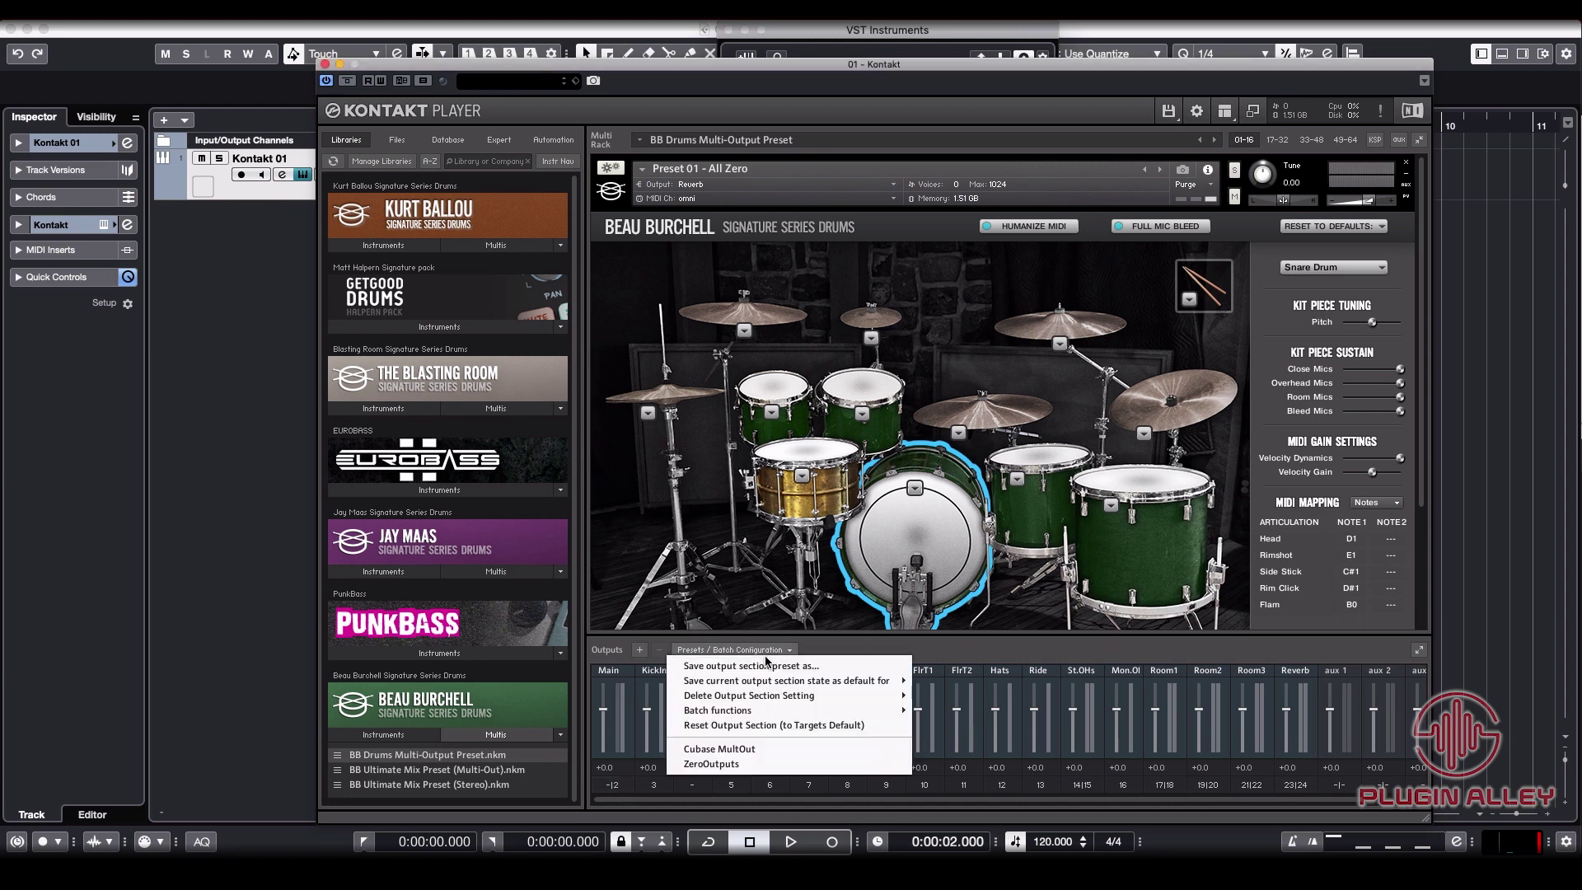
pyautogui.click(740, 764)
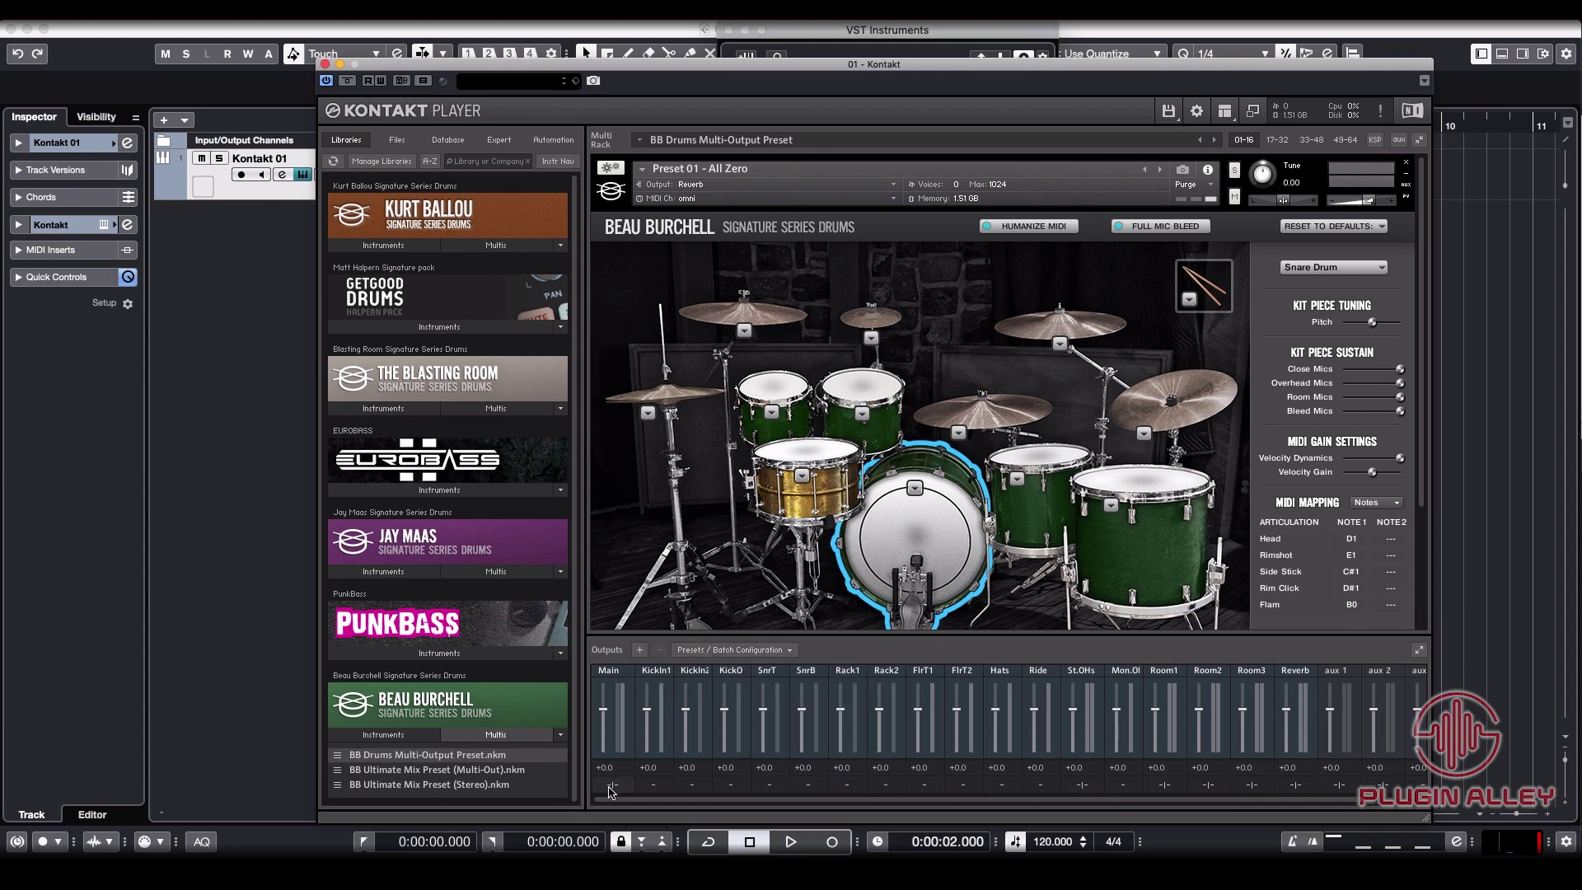
# Open the Presets / Batch Configuration menu and close it without changes
pyautogui.click(743, 651)
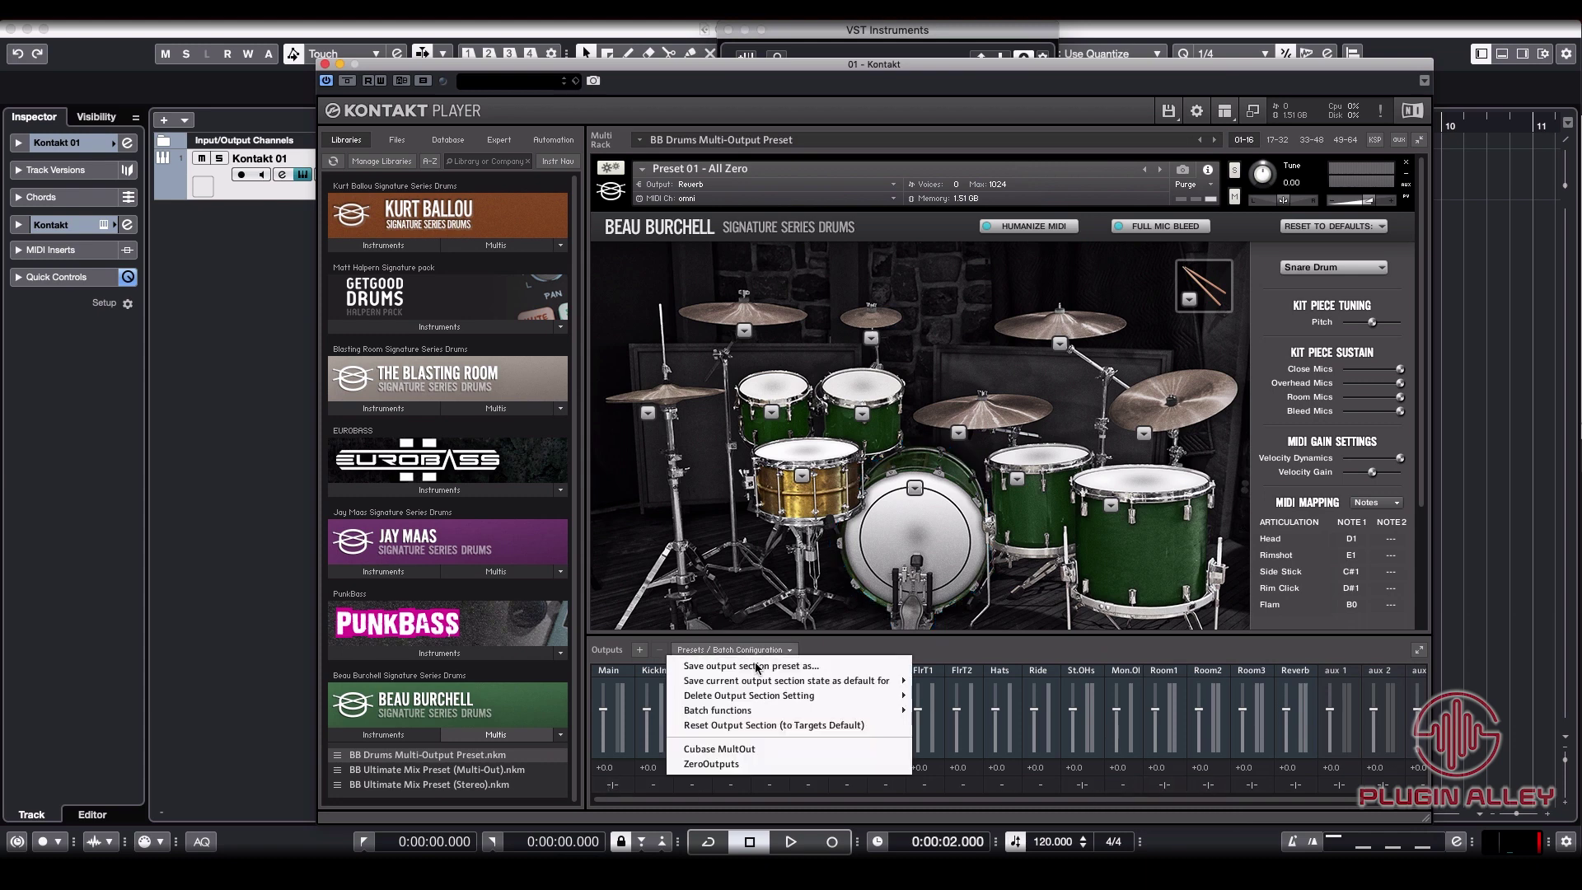
pyautogui.click(830, 647)
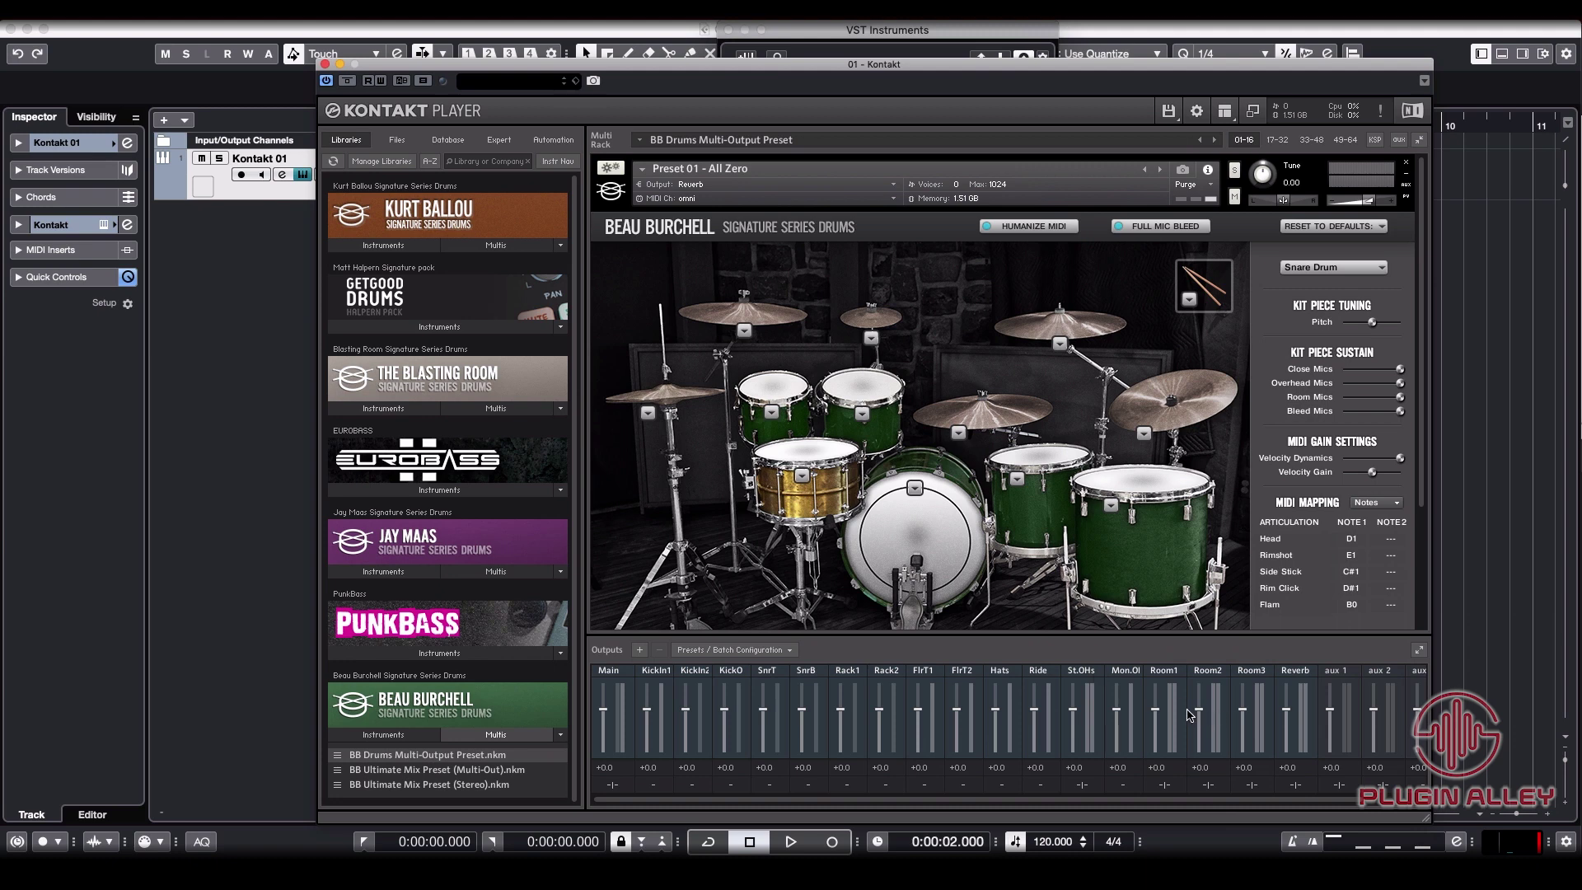
# Route Room1 to Kt. aux 1 (outputs 3|4) and Room2 to Kt. aux 2 (outputs 5|6)
pyautogui.click(1166, 787)
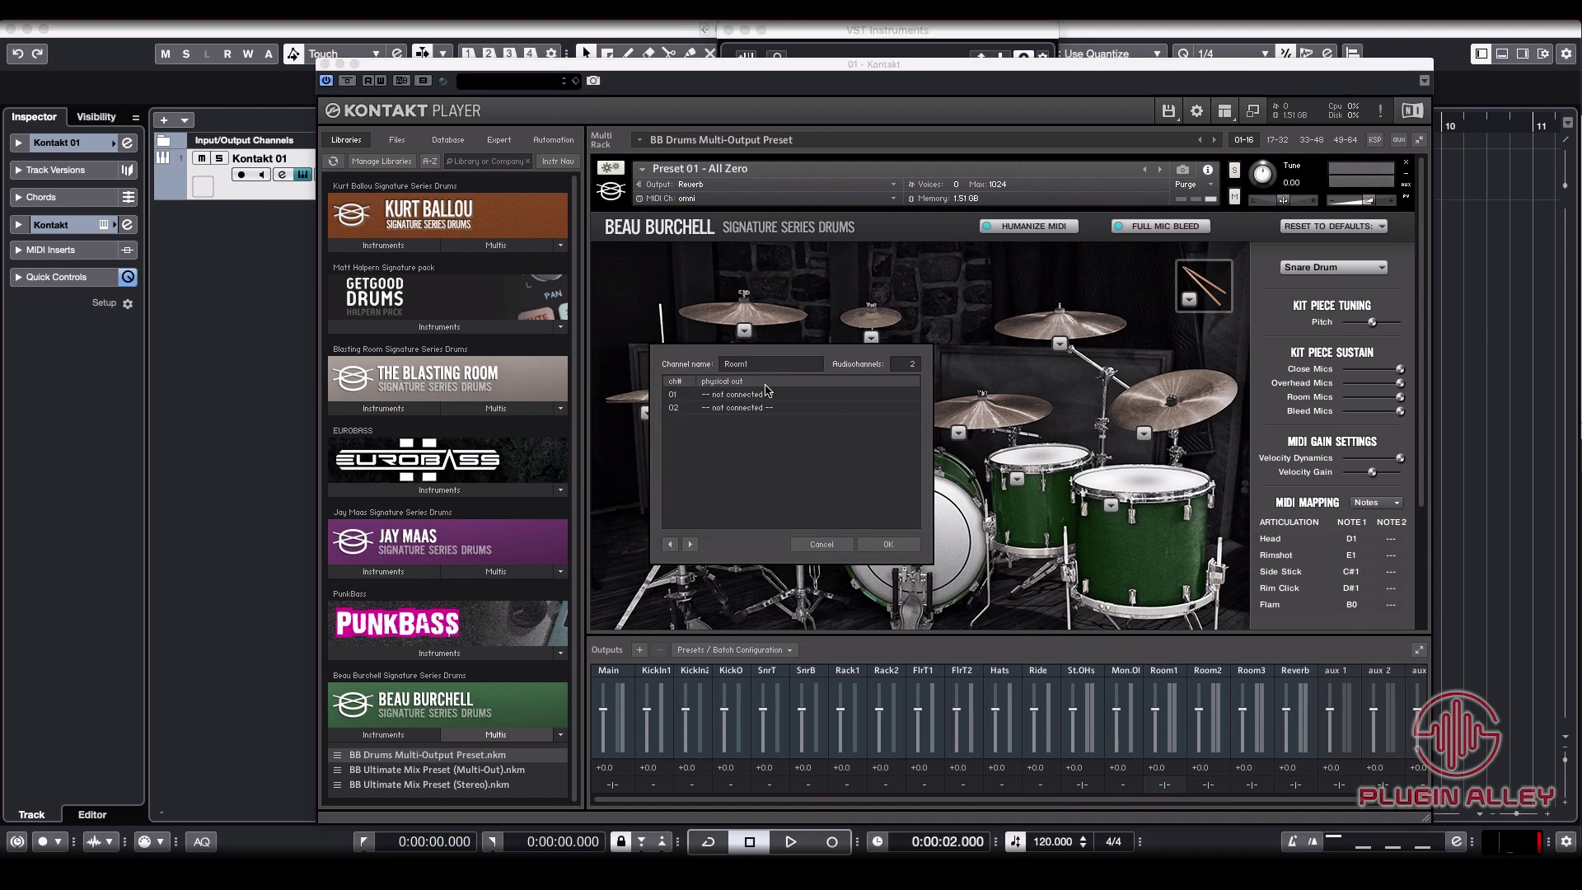
pyautogui.click(767, 394)
pyautogui.click(820, 381)
pyautogui.click(766, 409)
pyautogui.click(792, 423)
pyautogui.click(890, 544)
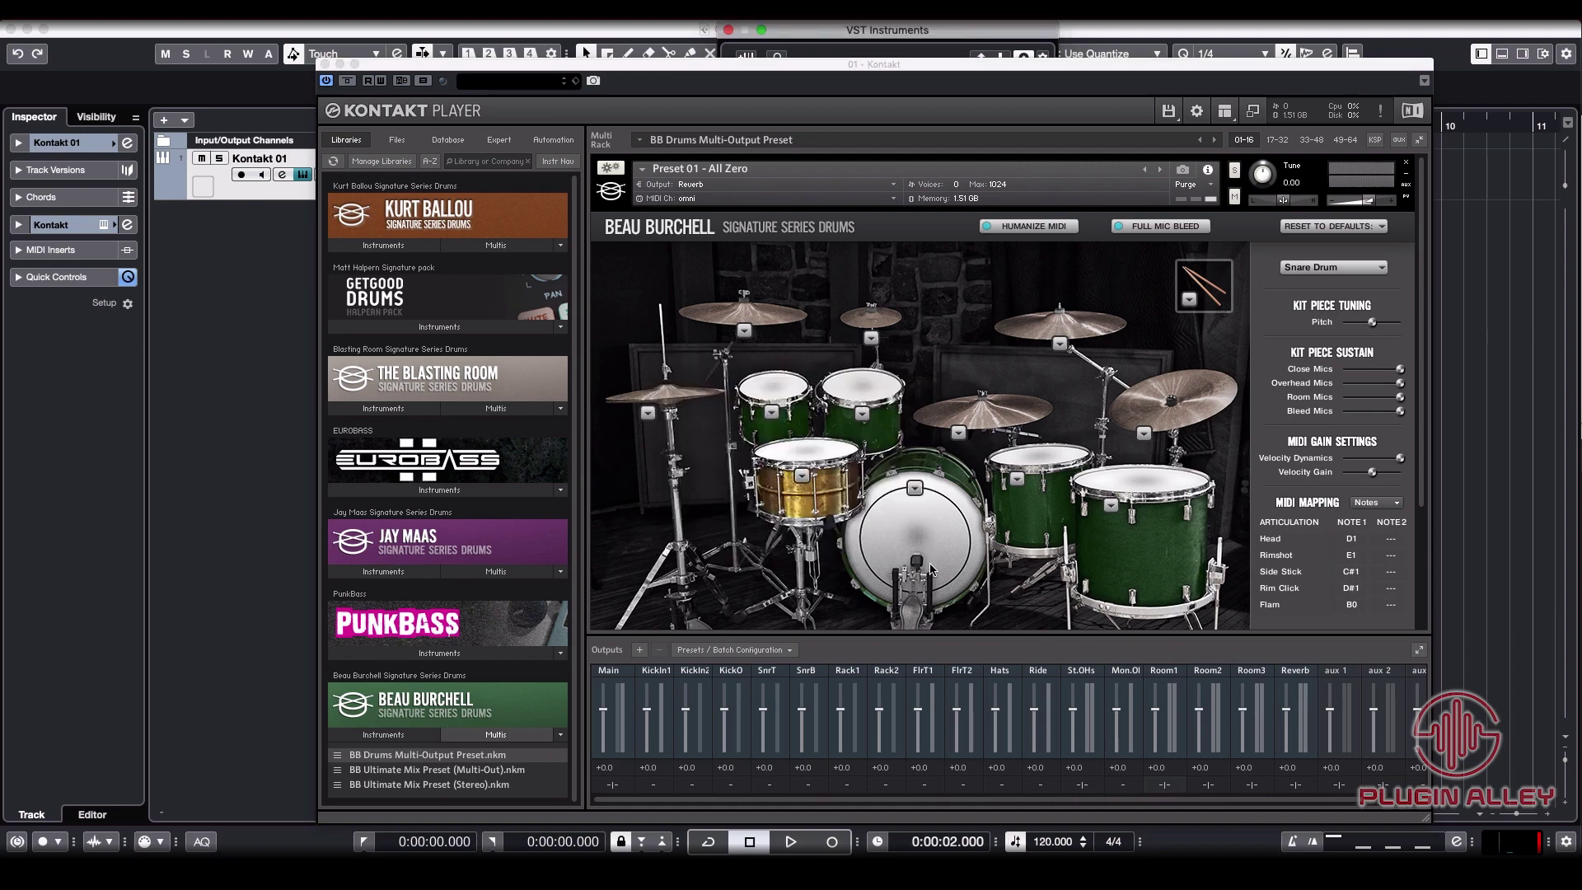
pyautogui.click(1207, 784)
pyautogui.click(805, 408)
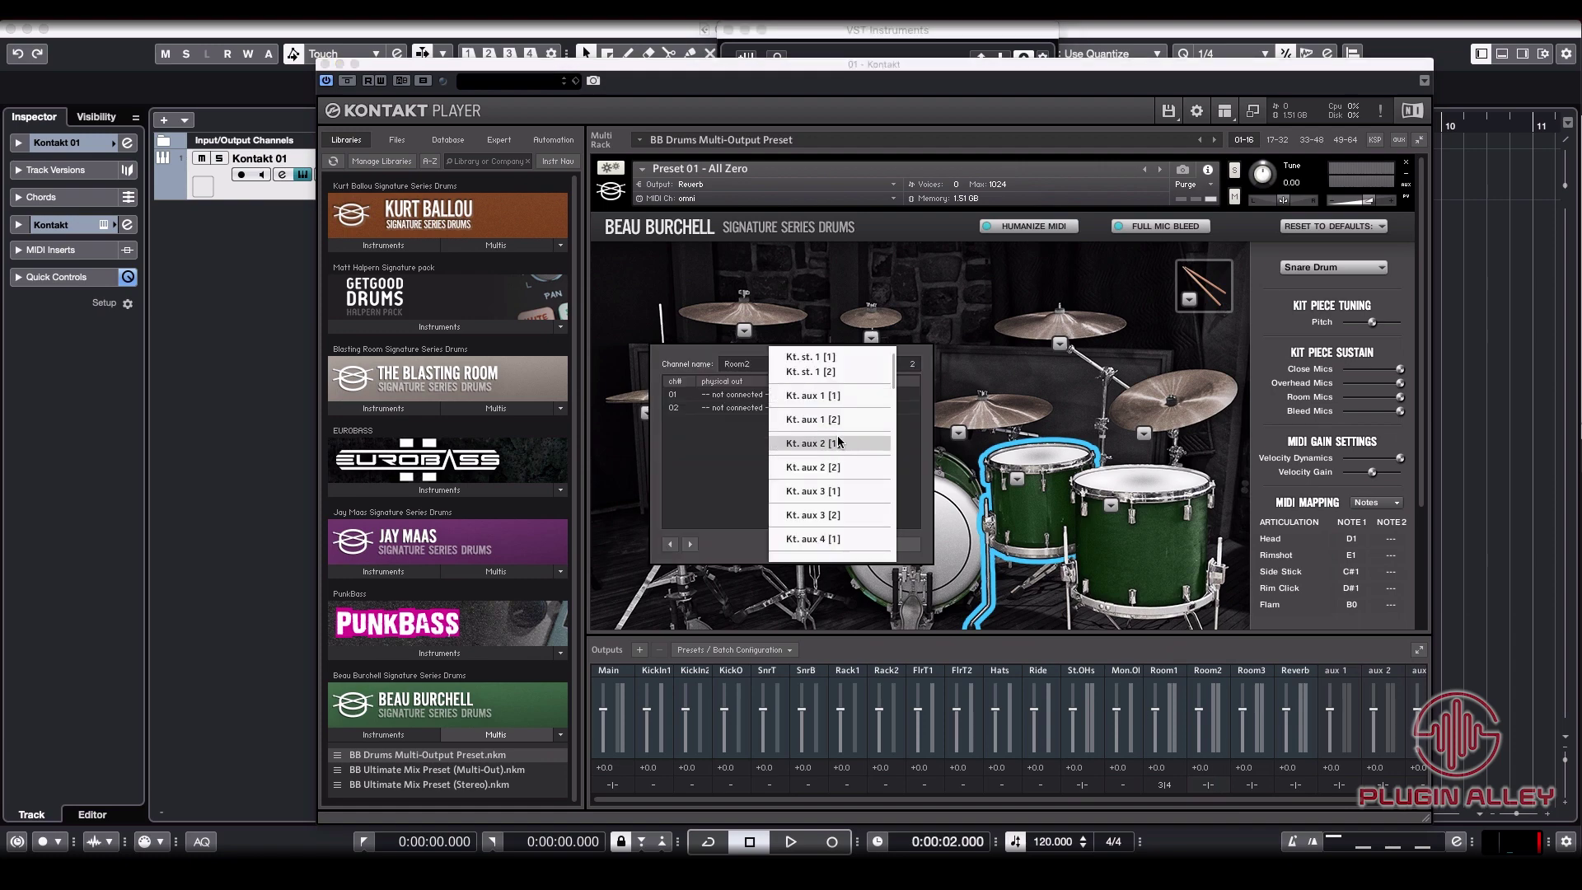
pyautogui.click(833, 444)
pyautogui.click(767, 410)
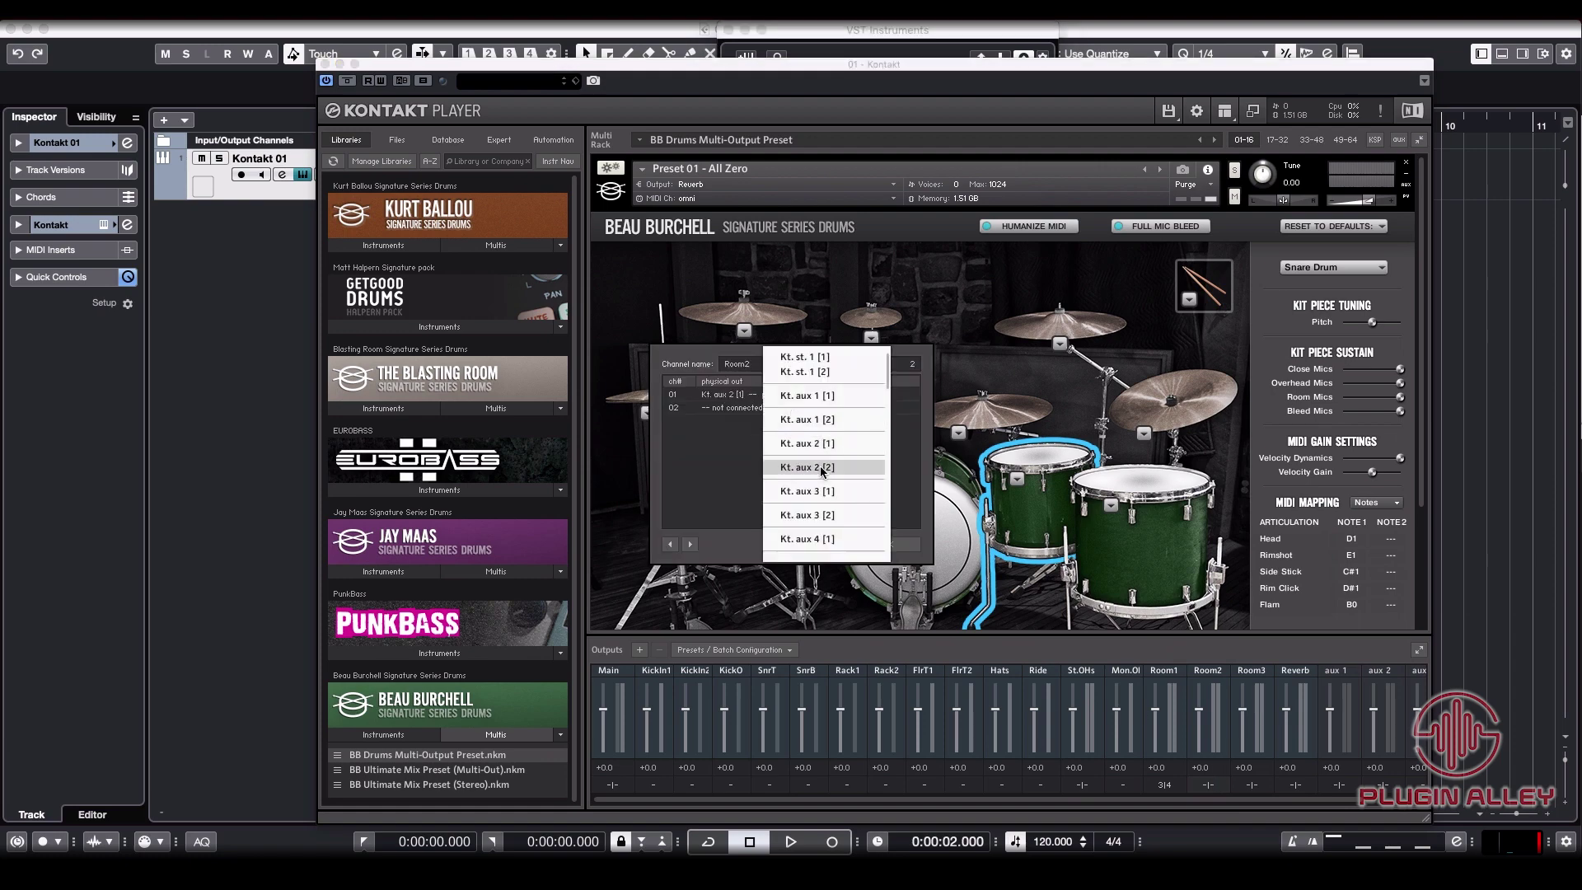
pyautogui.click(823, 468)
pyautogui.click(886, 544)
# Route Room3 to Kt. aux 3 (outputs 7|8) and Reverb to Kt. aux 4 (outputs 9|10)
pyautogui.click(1253, 784)
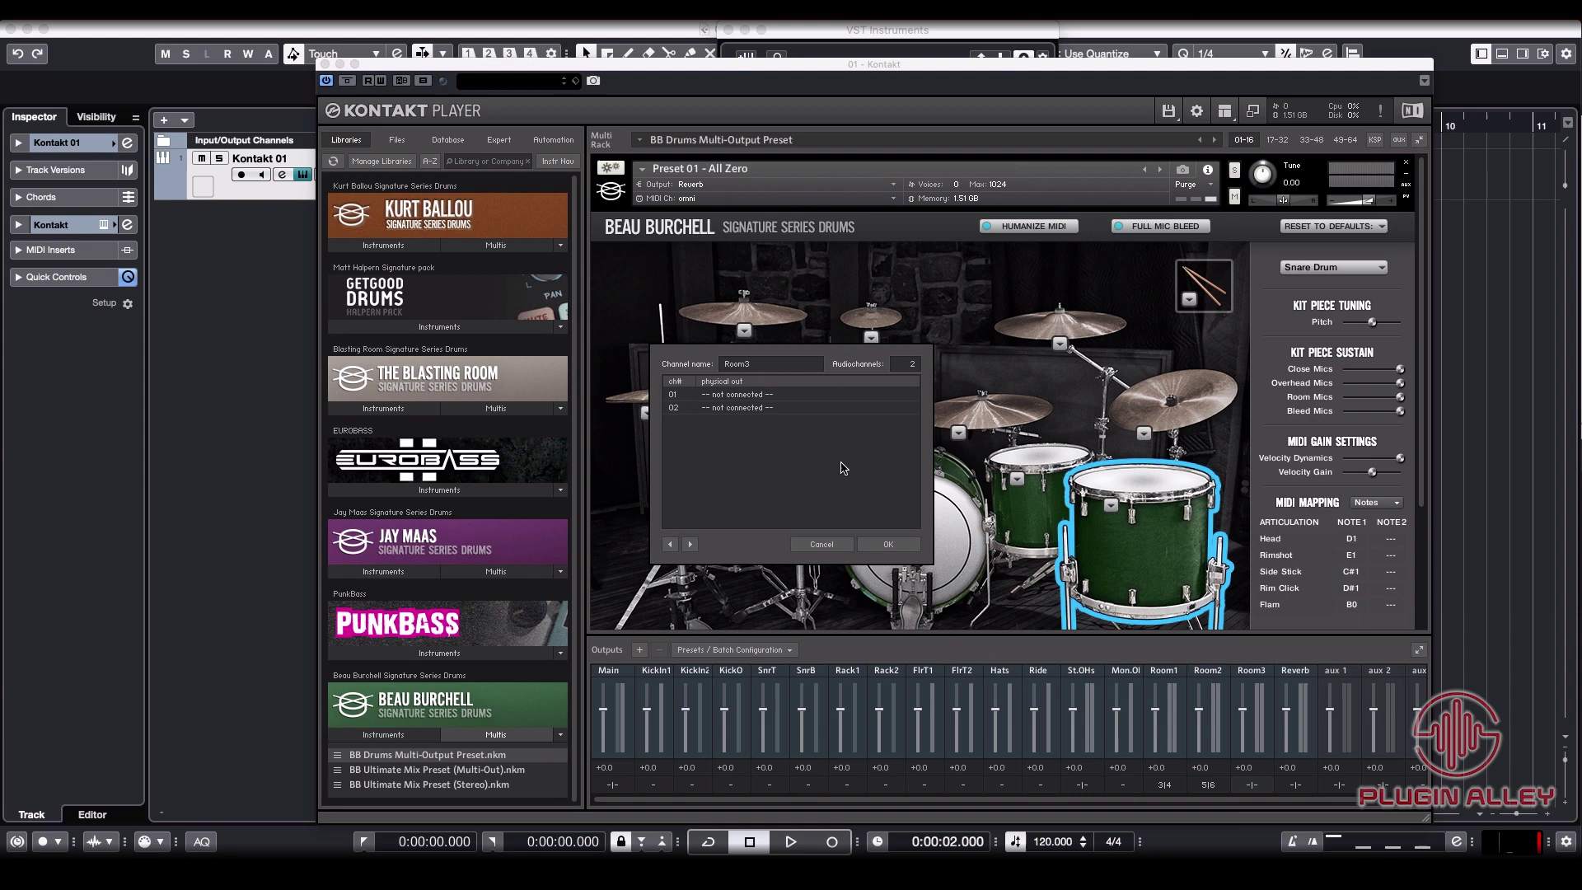
pyautogui.click(776, 397)
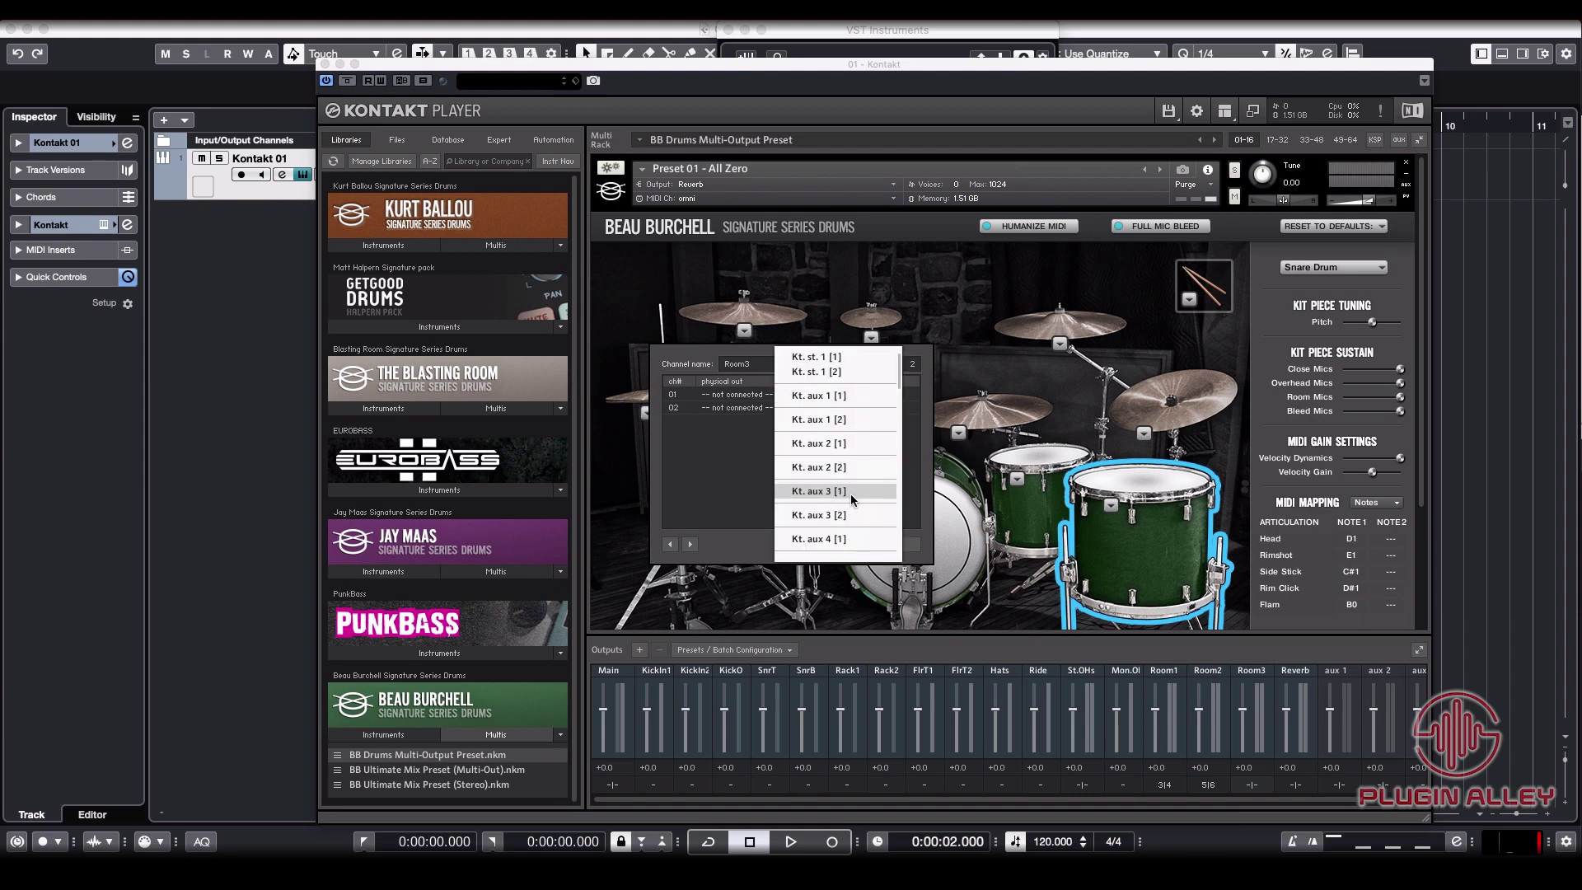
pyautogui.click(853, 493)
pyautogui.click(782, 410)
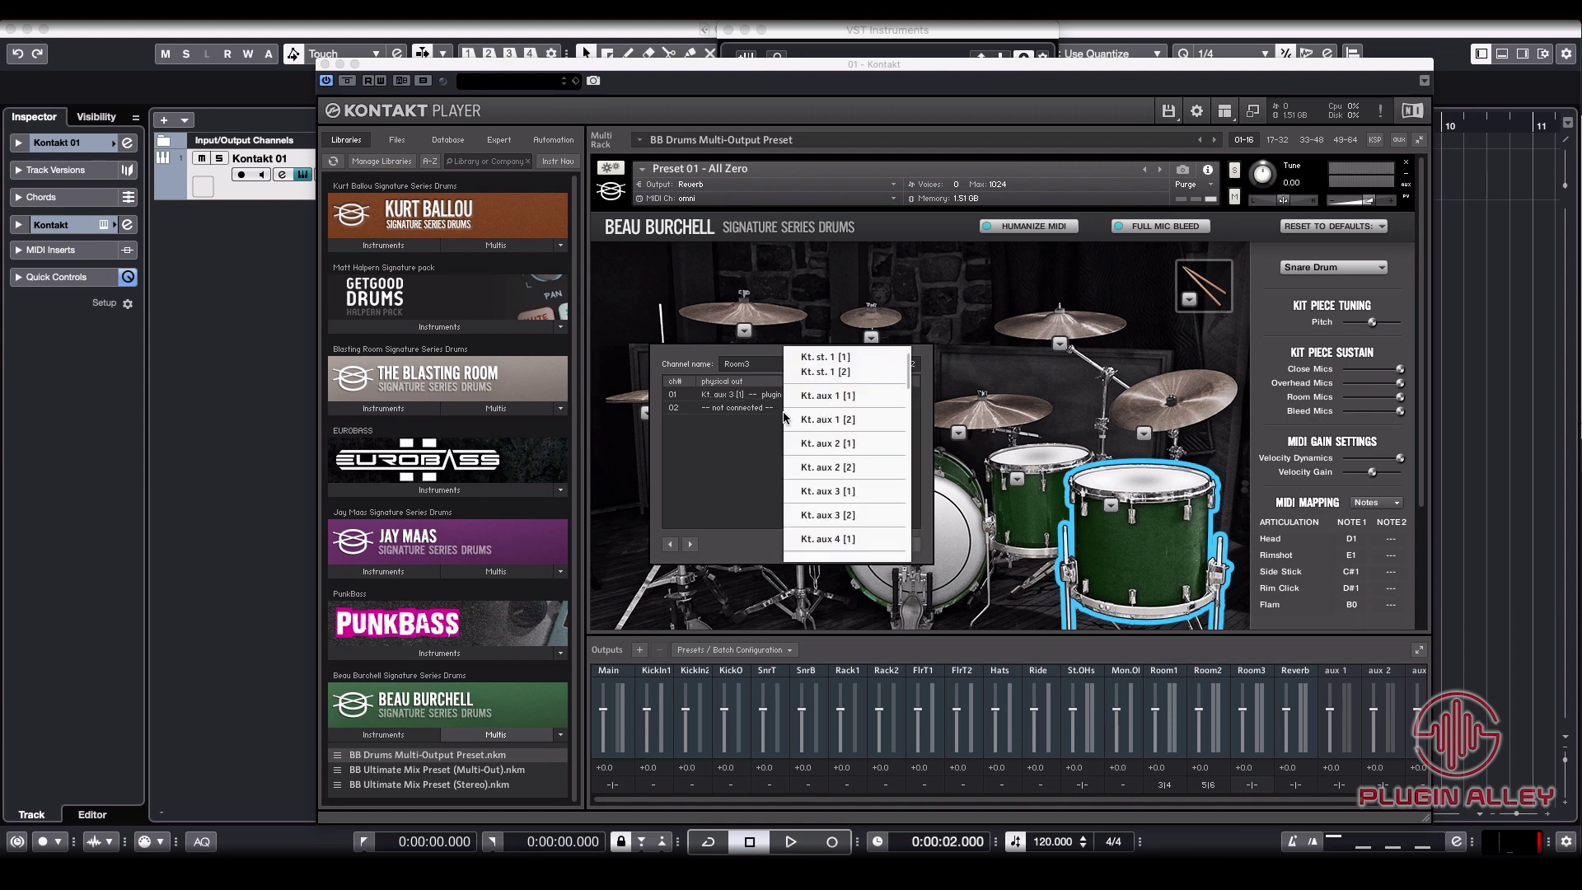
pyautogui.click(861, 518)
pyautogui.click(887, 543)
pyautogui.click(1295, 784)
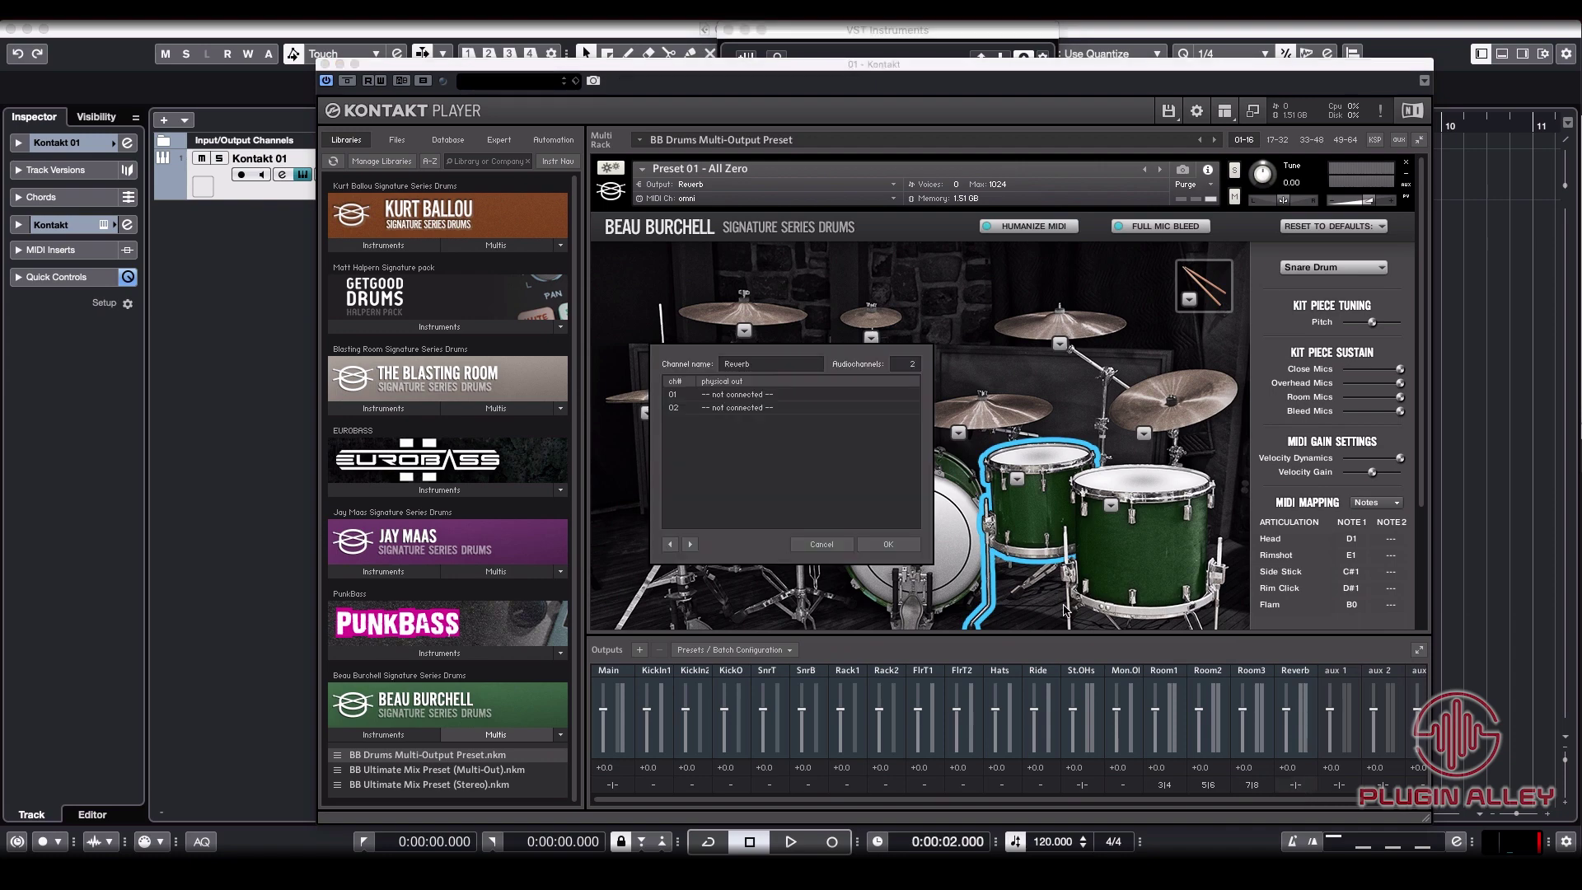
pyautogui.click(788, 399)
pyautogui.click(819, 505)
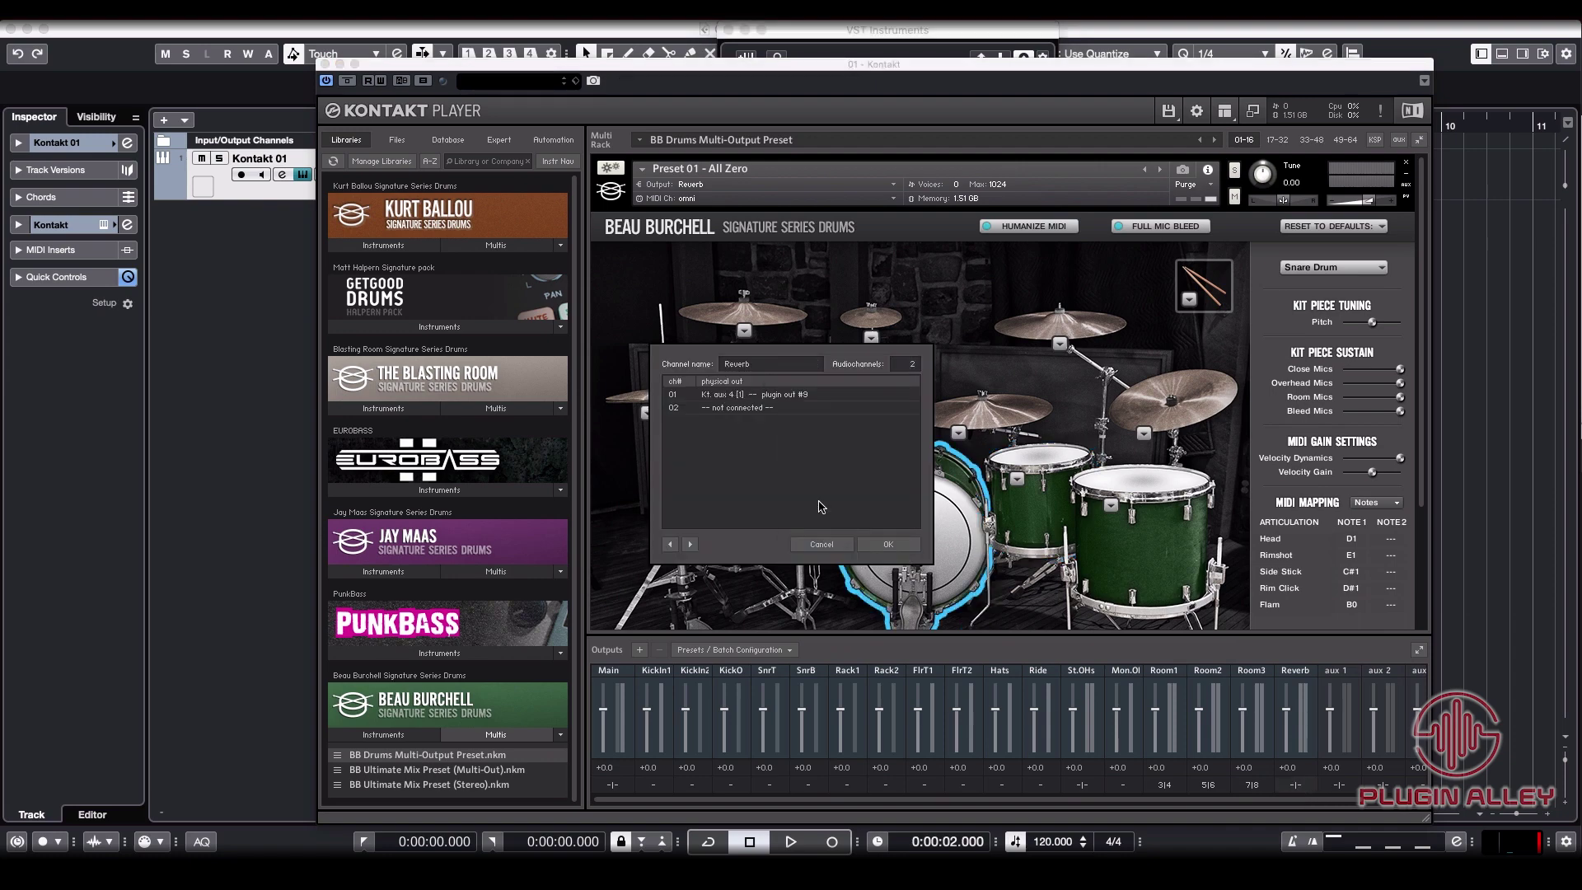
pyautogui.click(737, 410)
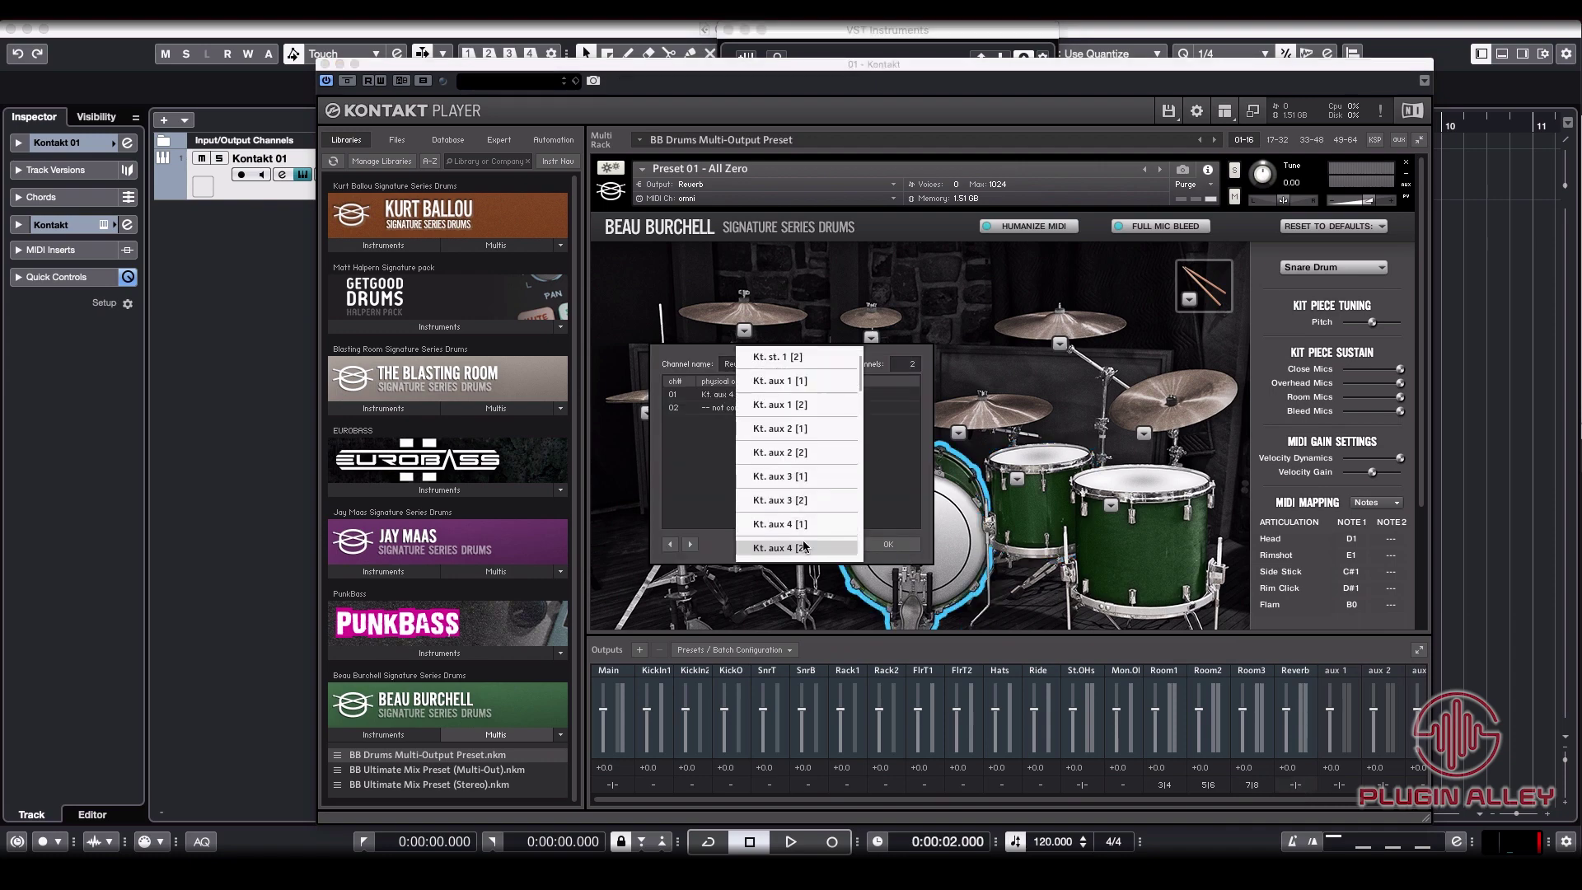
pyautogui.click(811, 544)
pyautogui.click(875, 545)
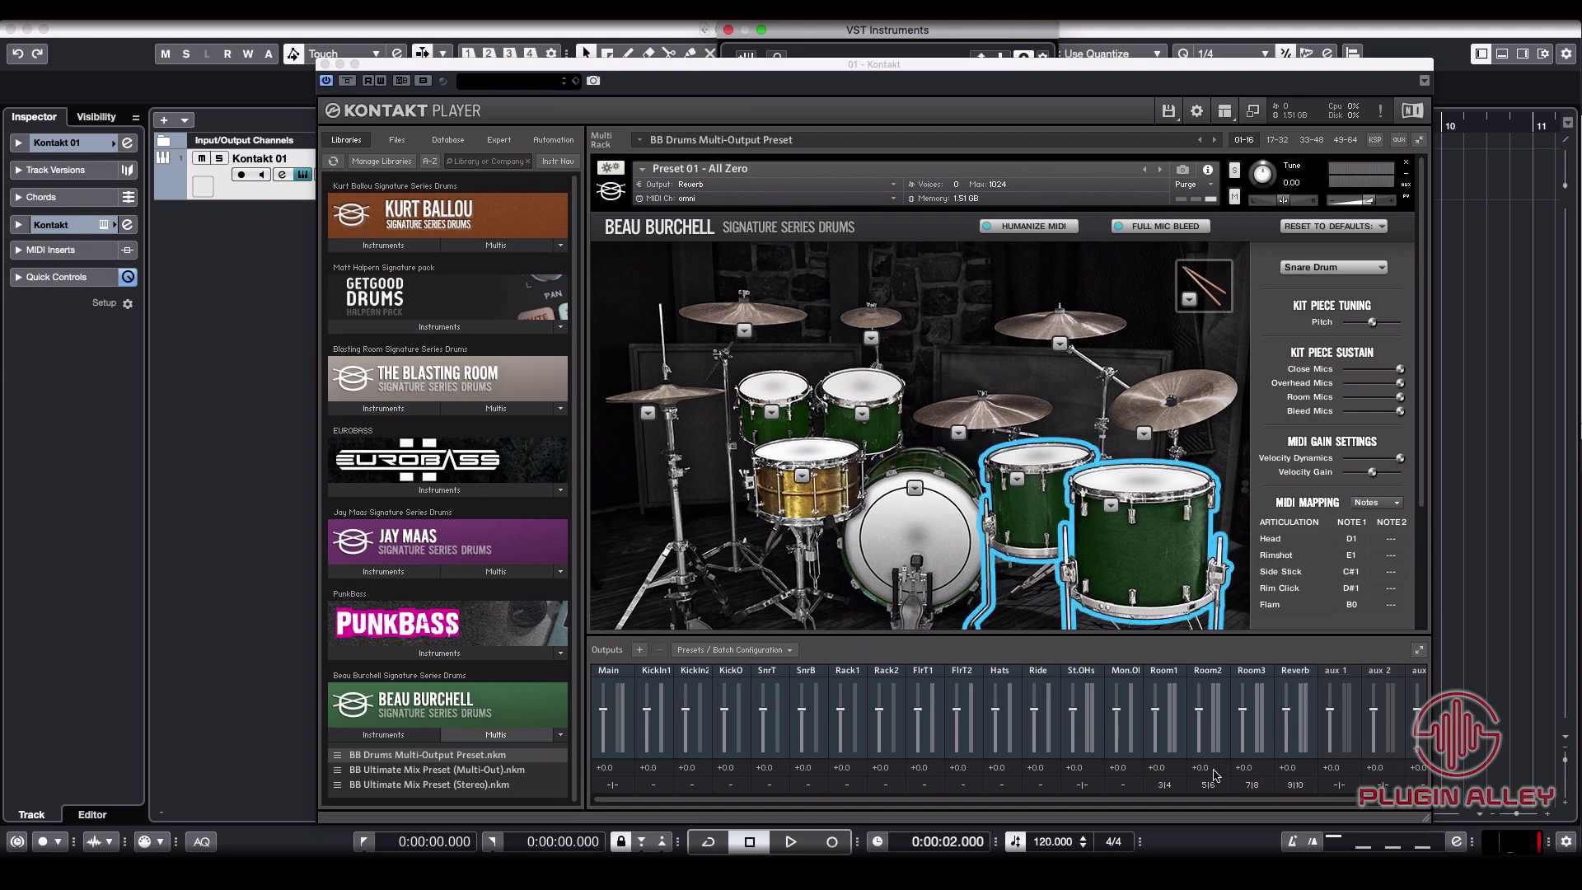
# Route the KickIn1 output to Kt. unassigned [1]
pyautogui.click(653, 785)
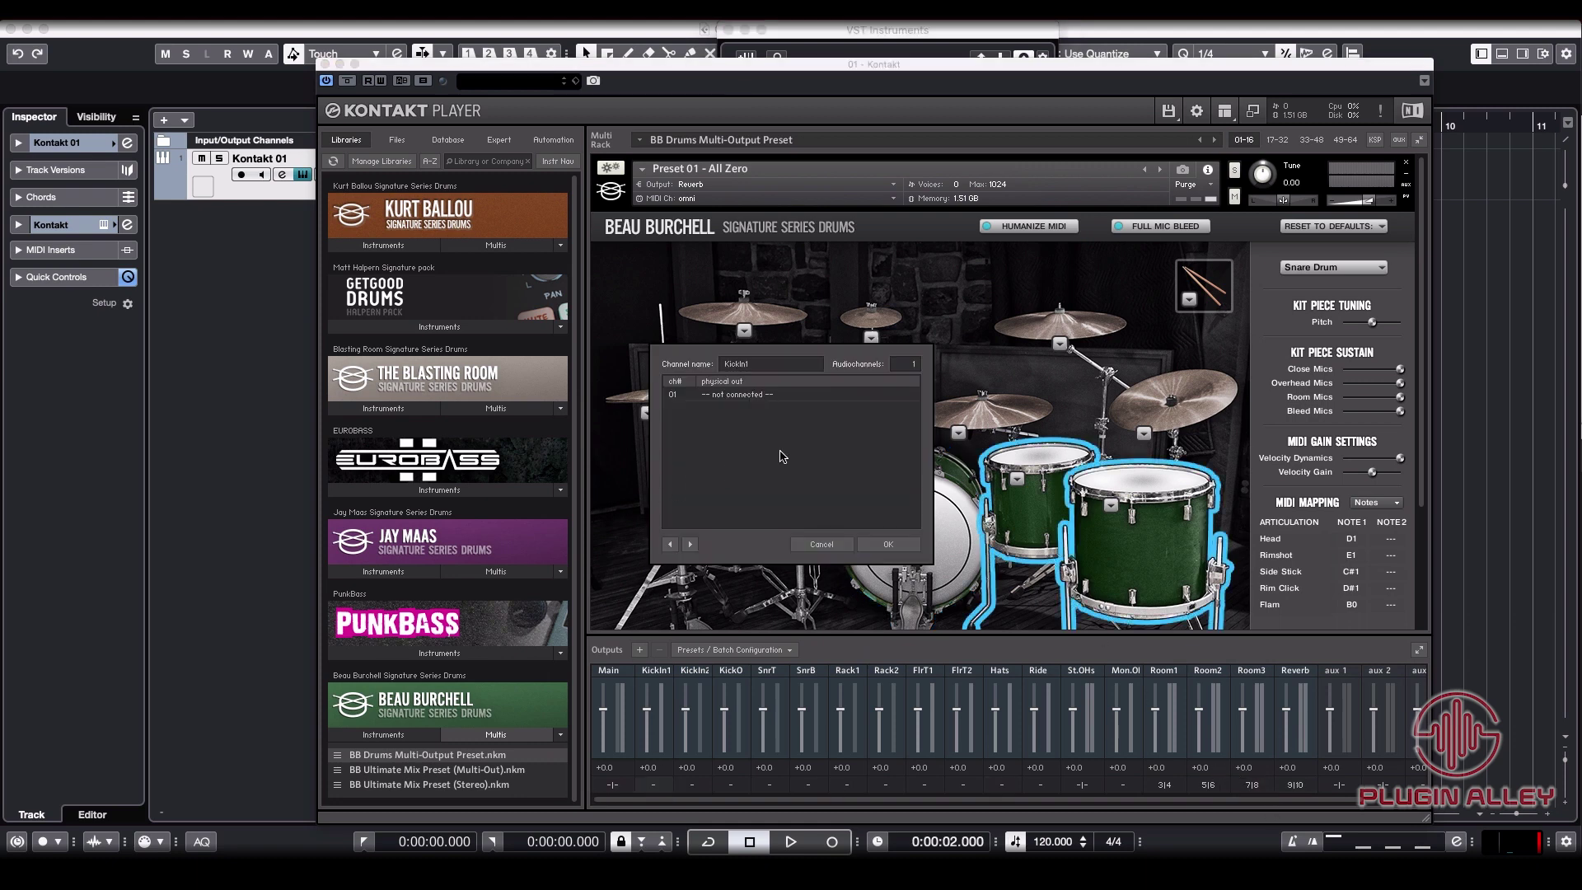
pyautogui.click(743, 396)
pyautogui.click(770, 549)
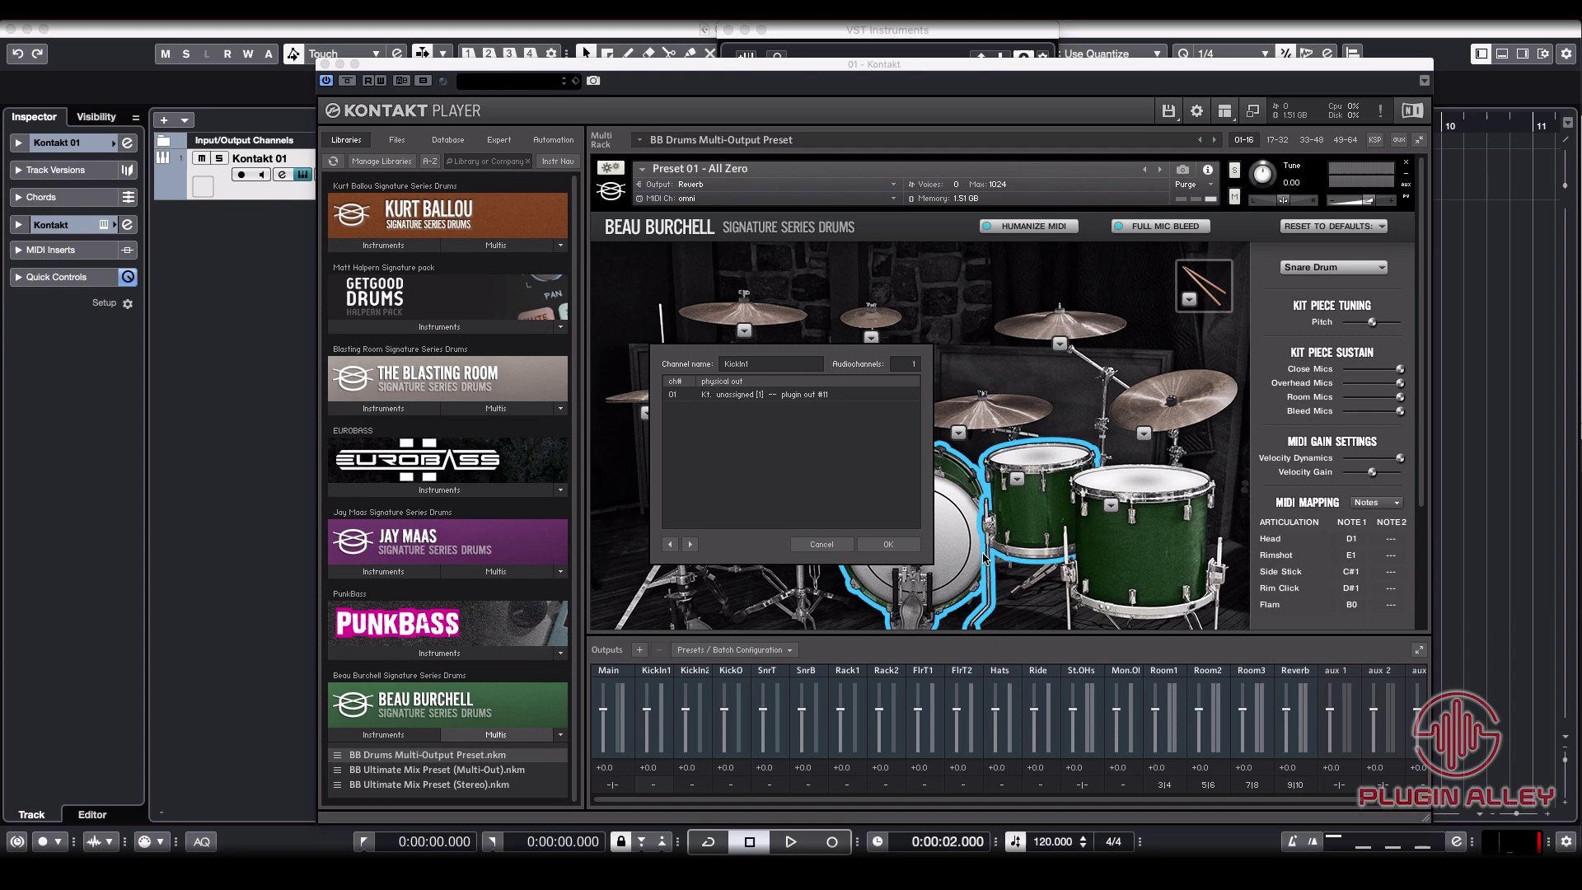
pyautogui.click(899, 545)
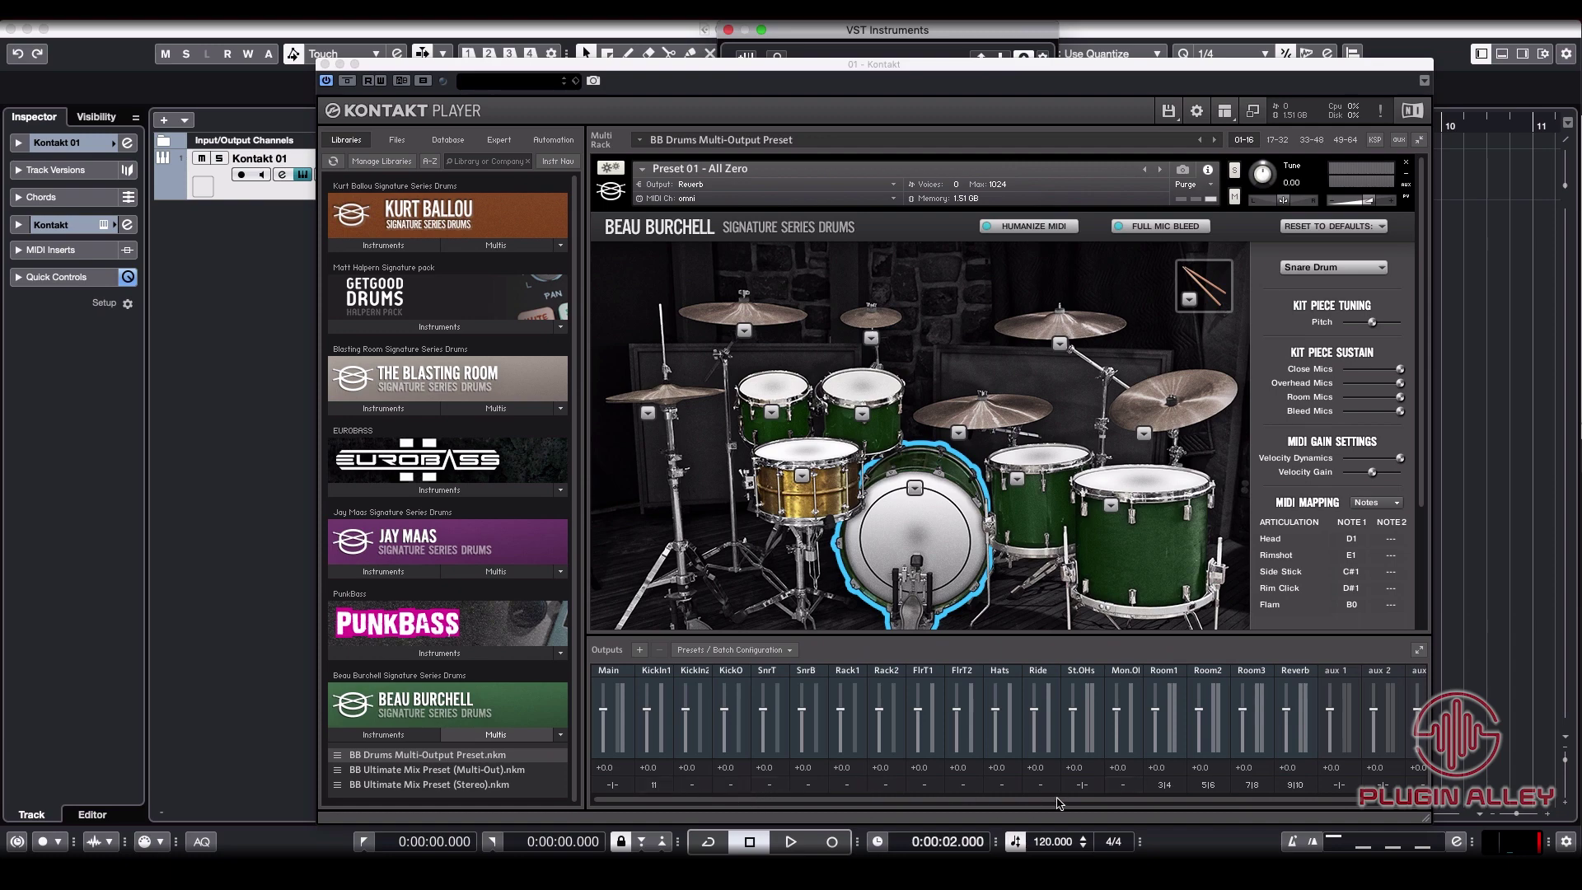
# Apply the Cubase MultOut batch preset so the remaining outputs take plugin outs 11–24
pyautogui.click(1118, 790)
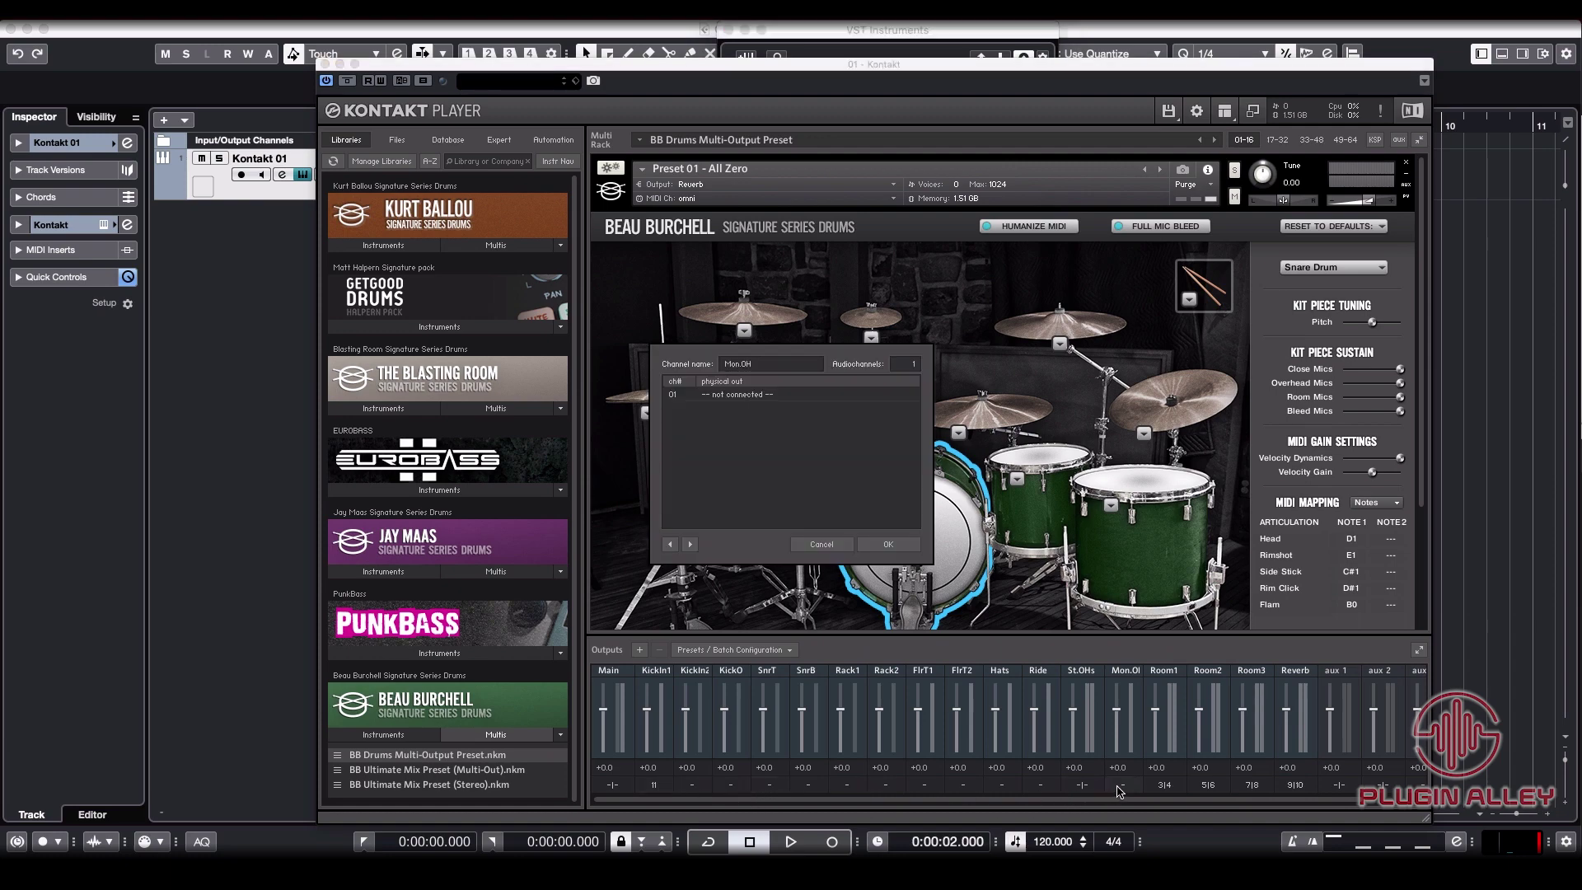
pyautogui.click(889, 544)
pyautogui.click(770, 650)
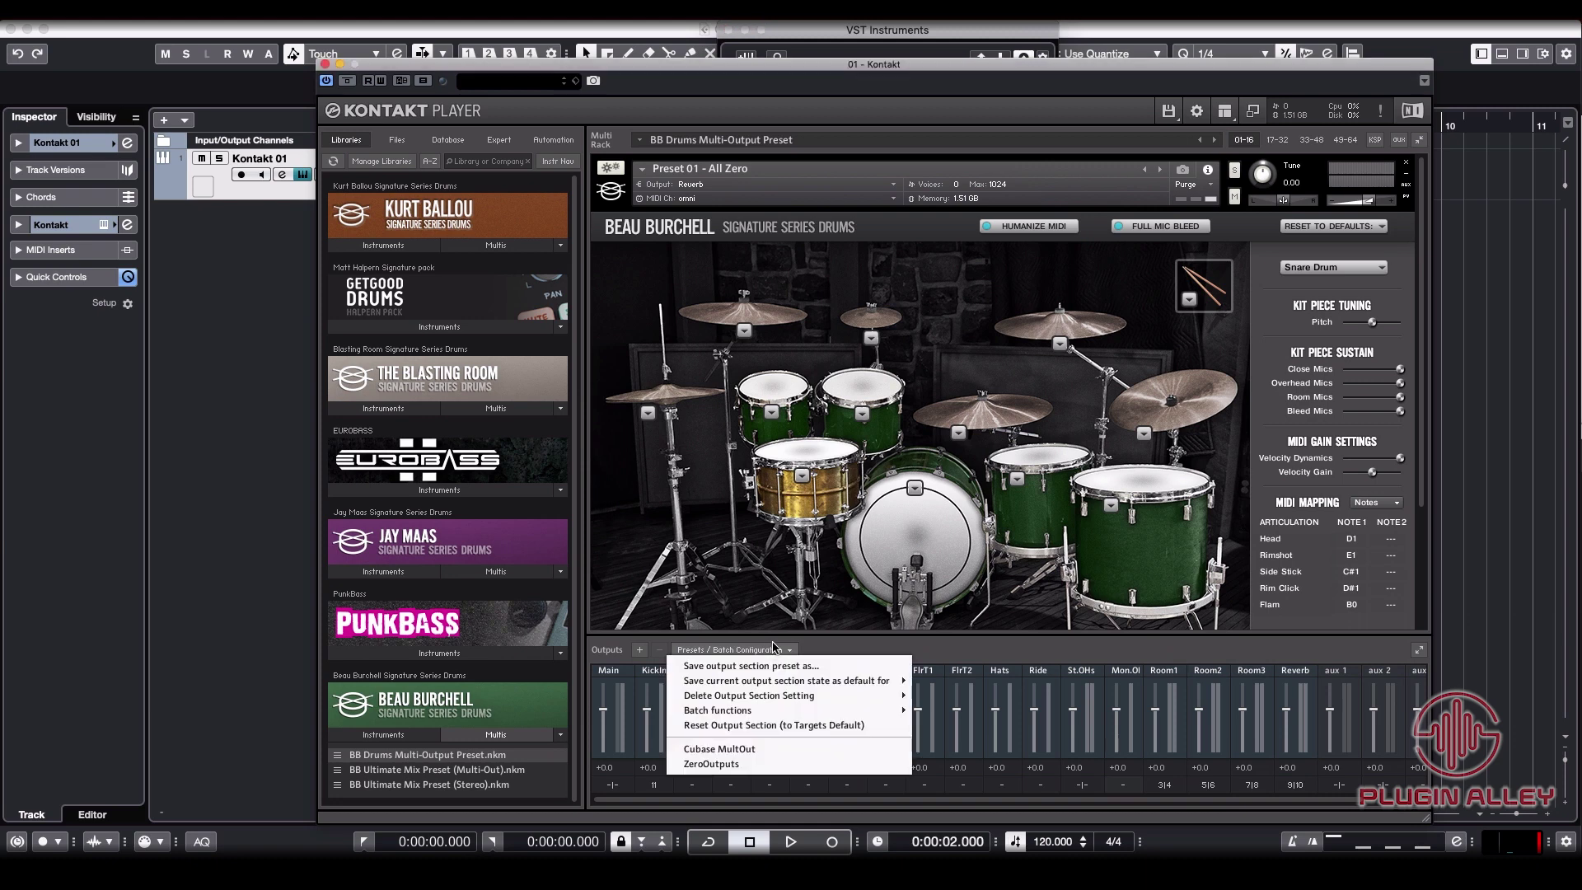
pyautogui.click(765, 748)
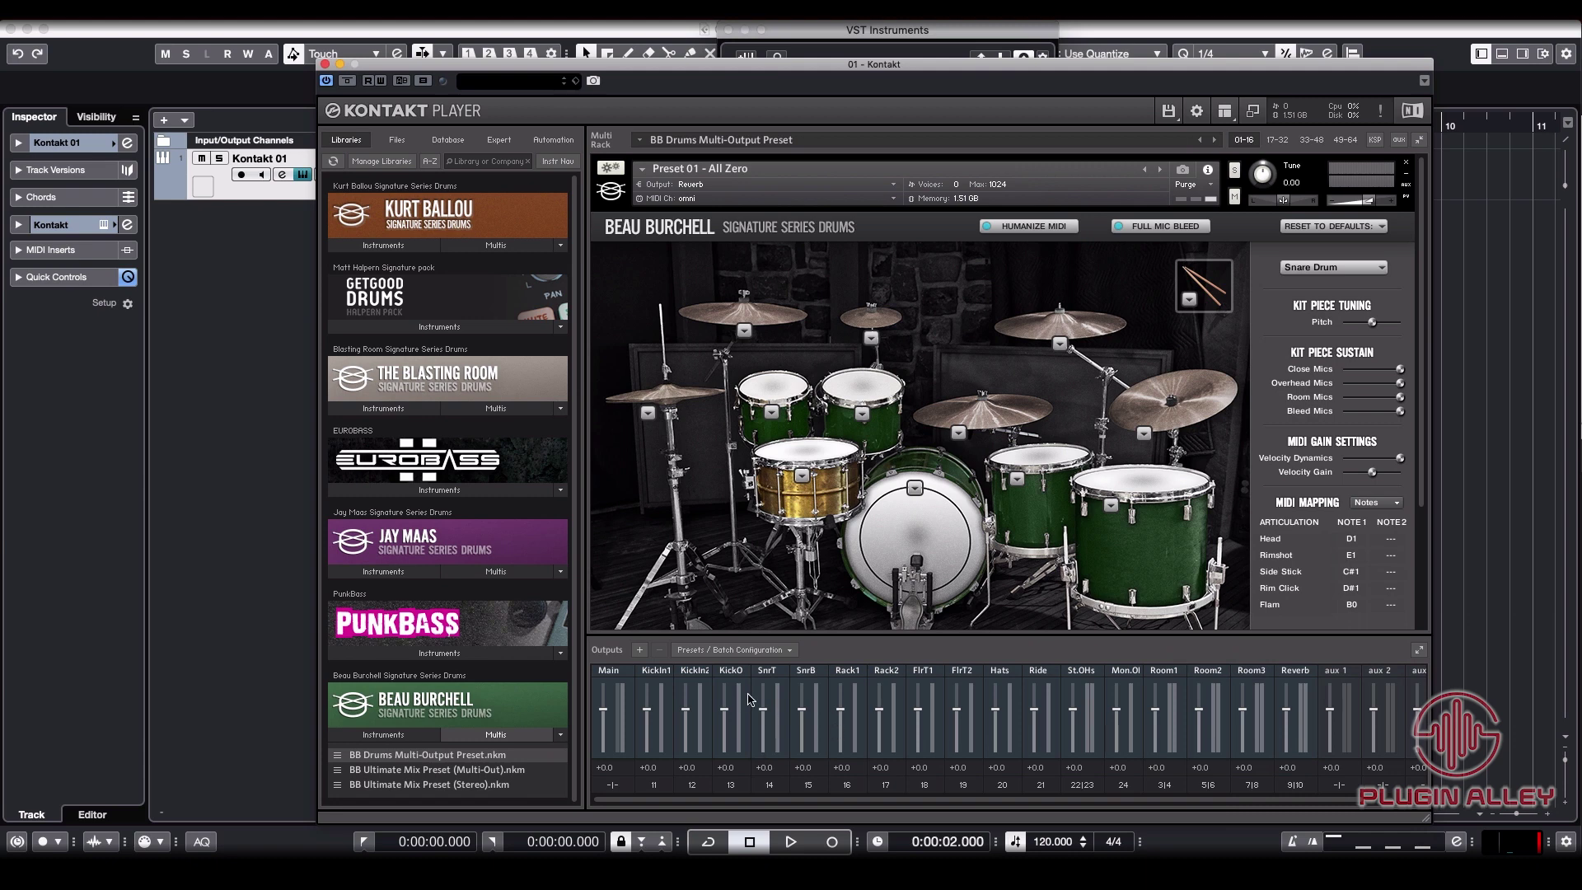
# Close Kontakt and activate the instrument's aux 1–4 stereo outputs in the VST Instruments rack
pyautogui.click(324, 65)
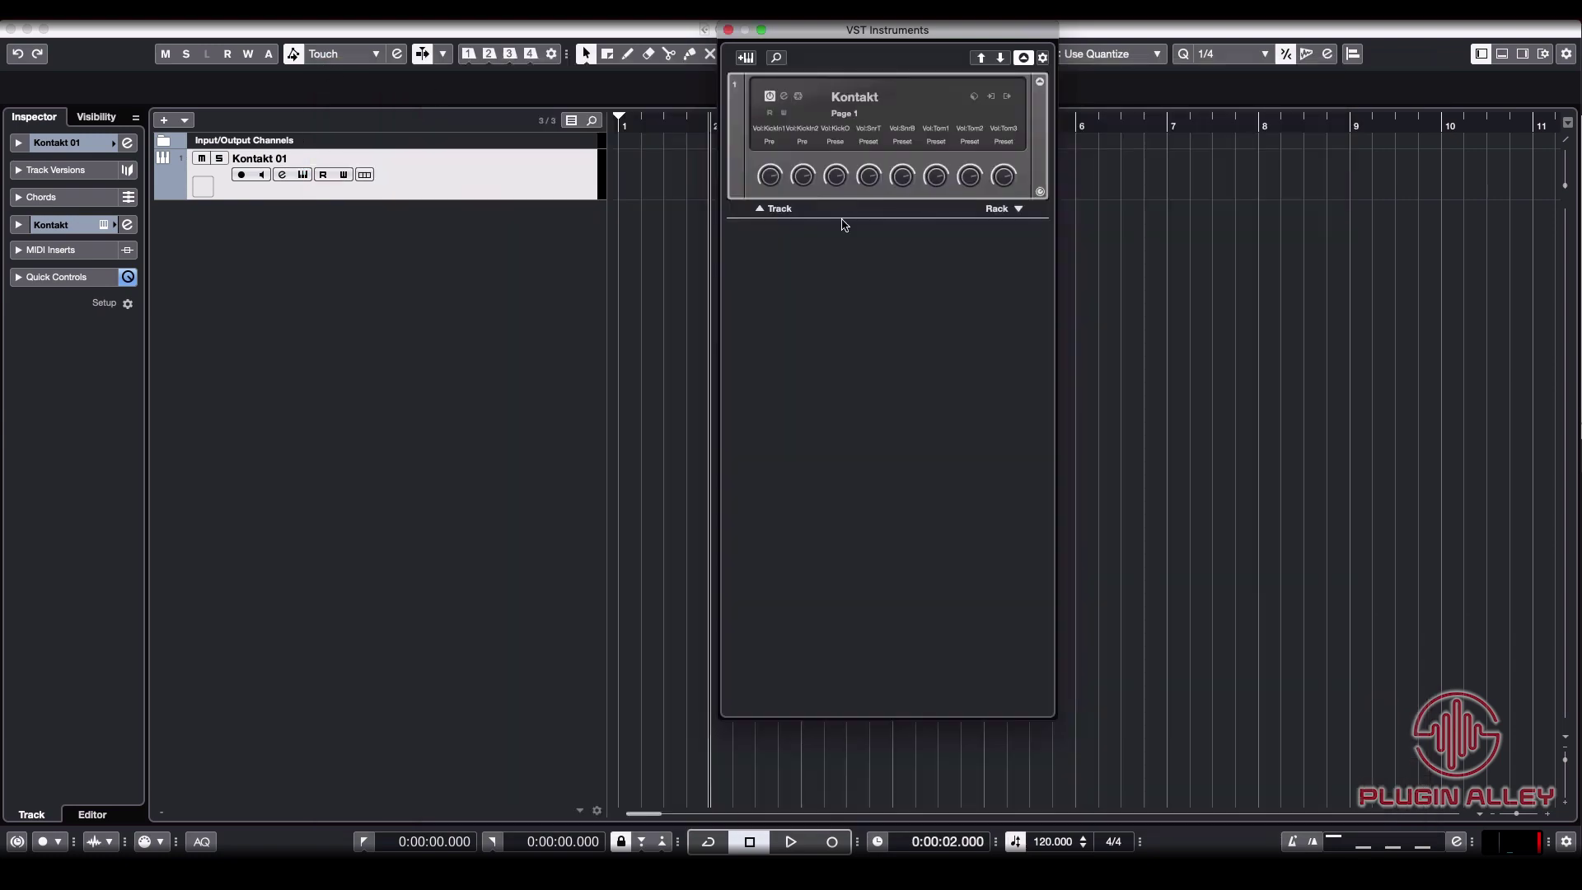
pyautogui.click(1006, 96)
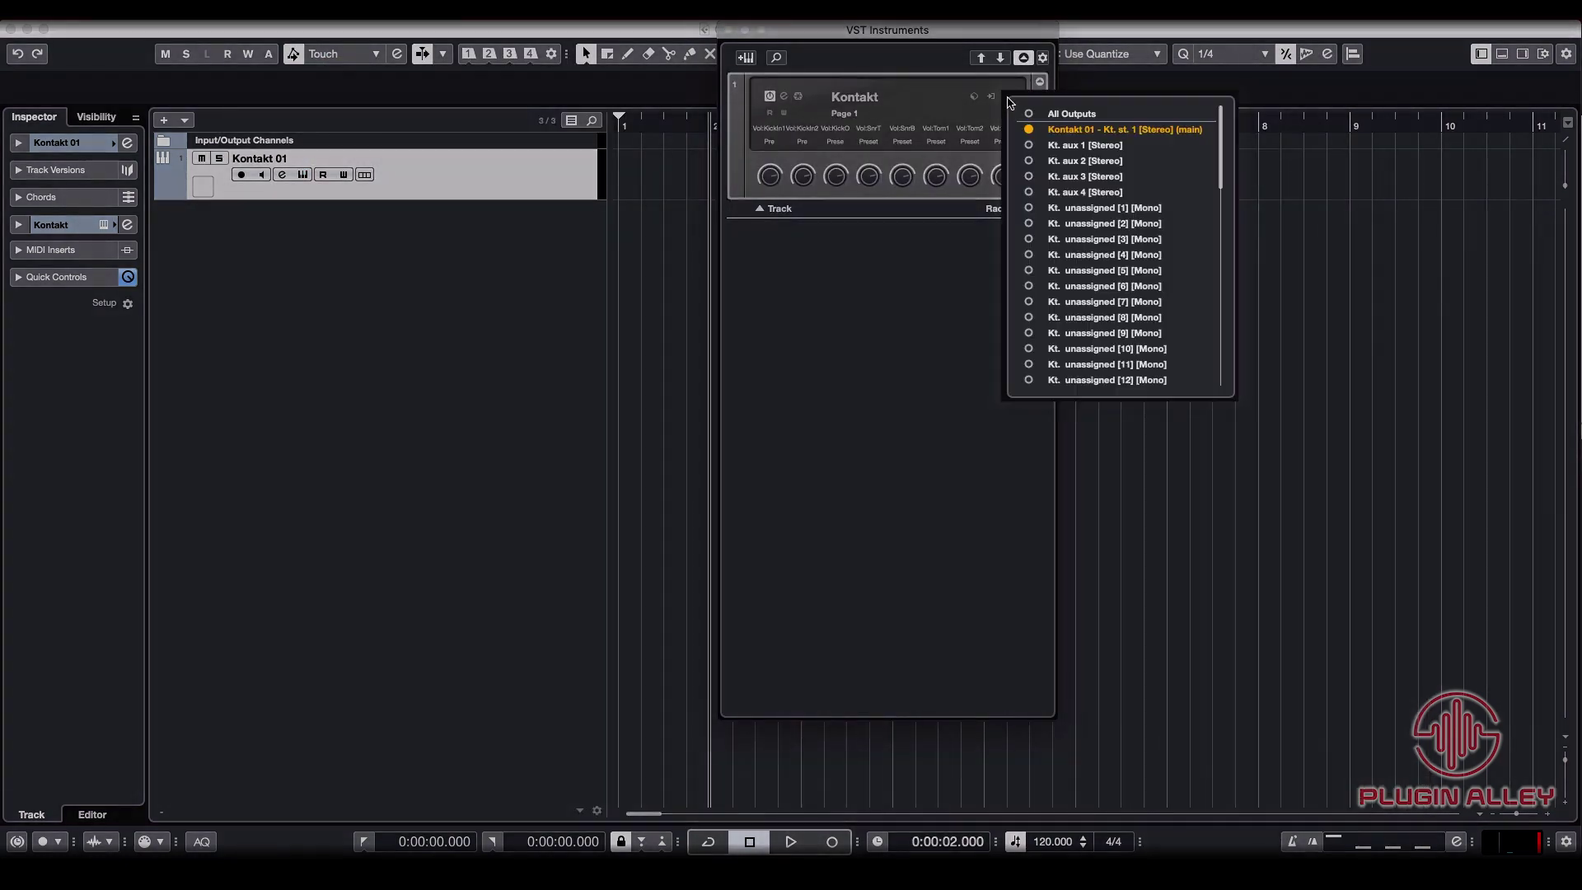
pyautogui.click(1028, 145)
pyautogui.click(1028, 161)
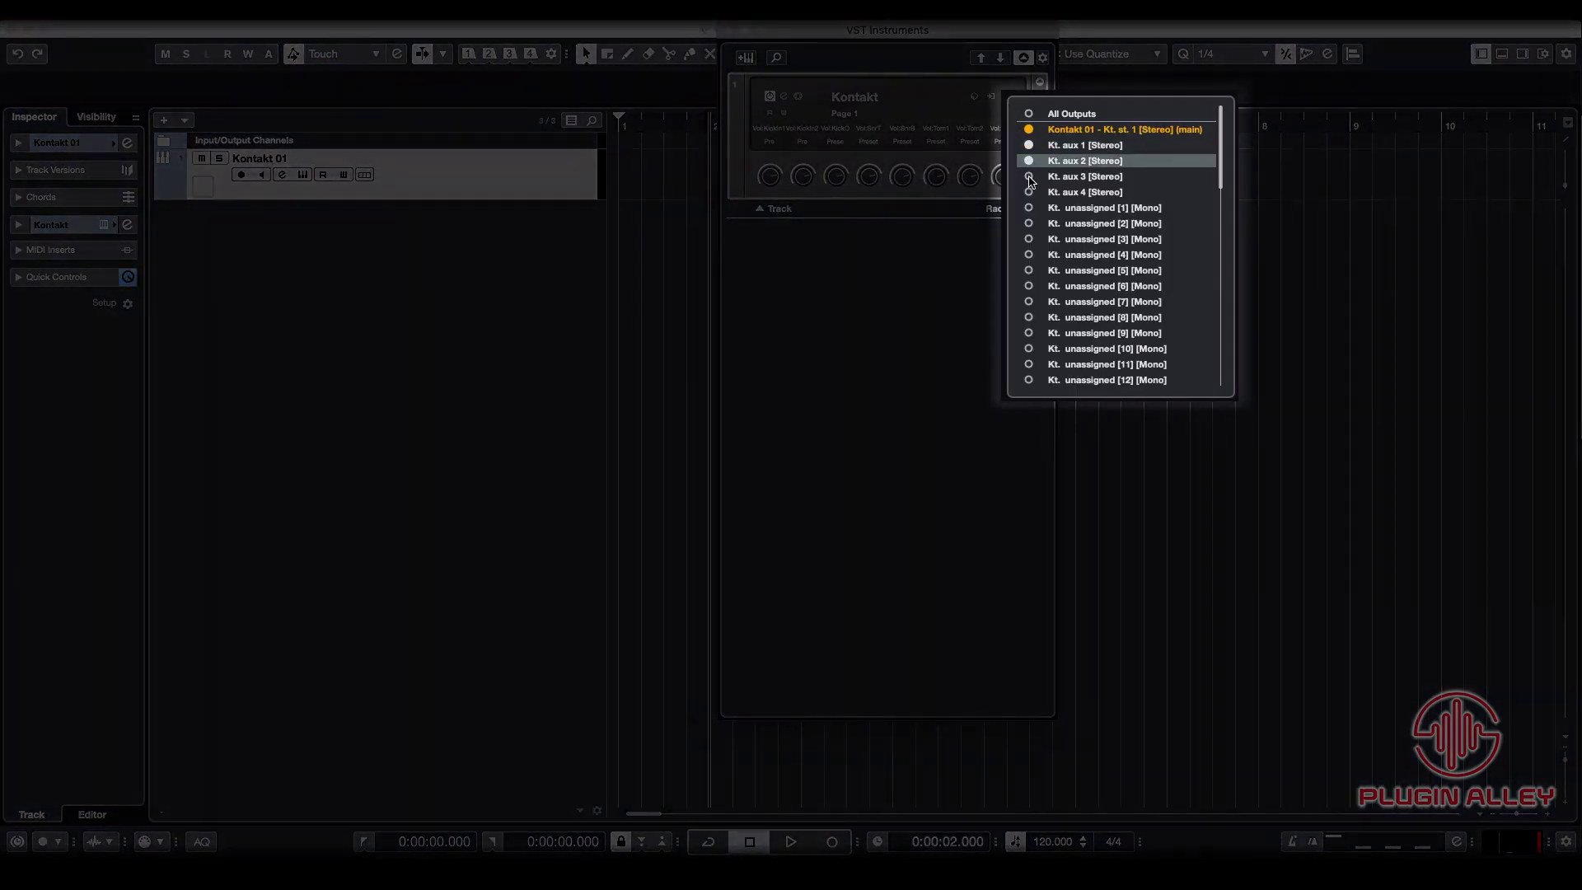
pyautogui.click(1028, 177)
pyautogui.click(1028, 192)
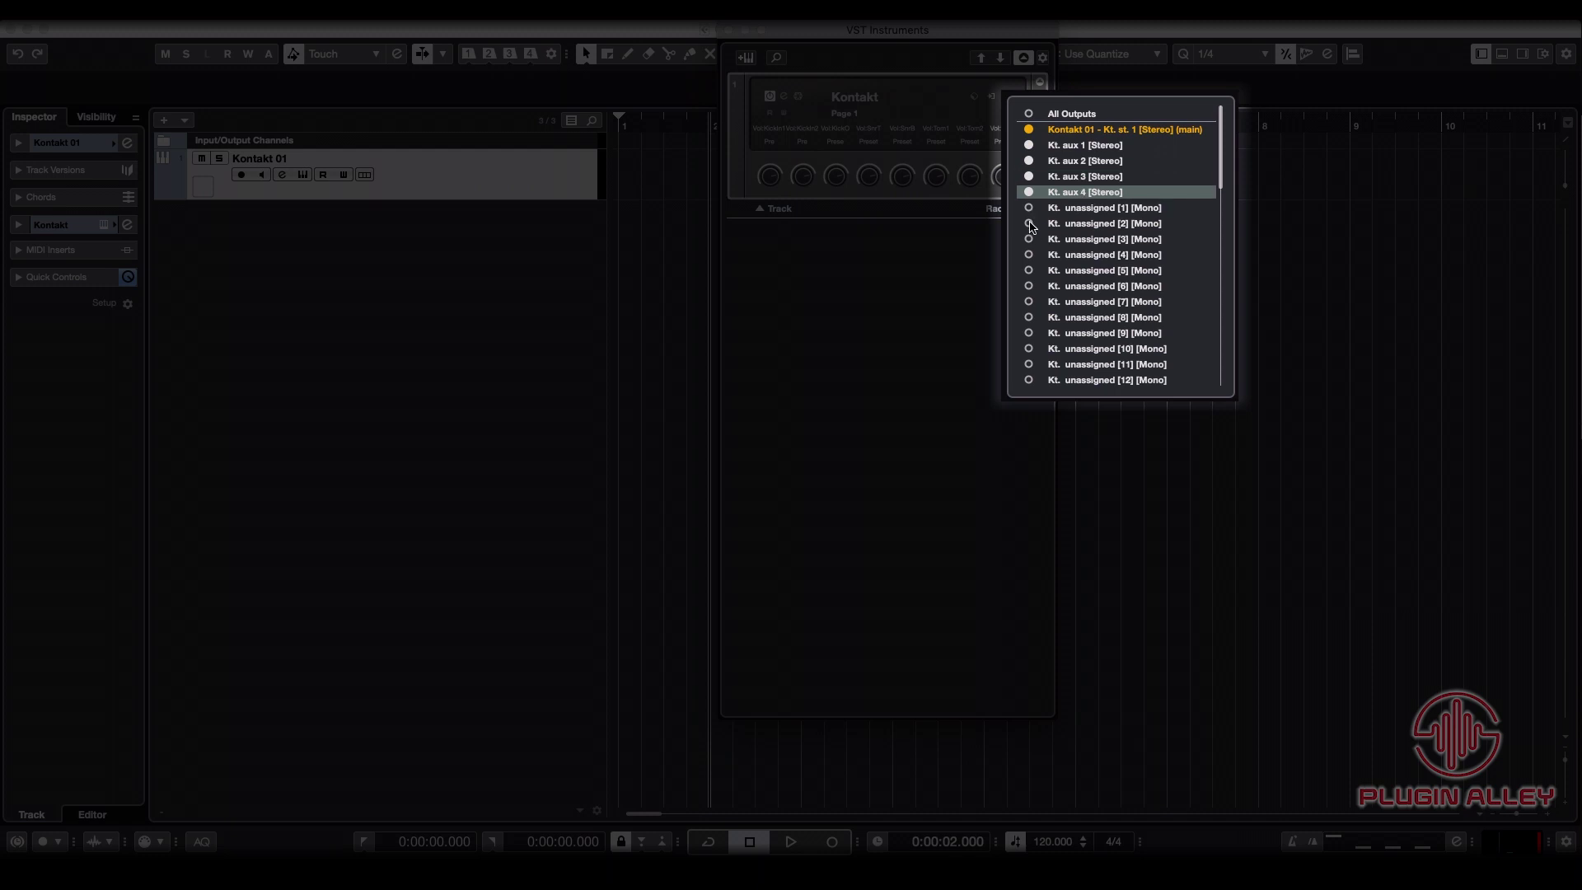
# Activate unassigned mono outputs 1 through 13, then close the outputs list
pyautogui.click(1028, 208)
pyautogui.click(1028, 224)
pyautogui.click(1028, 238)
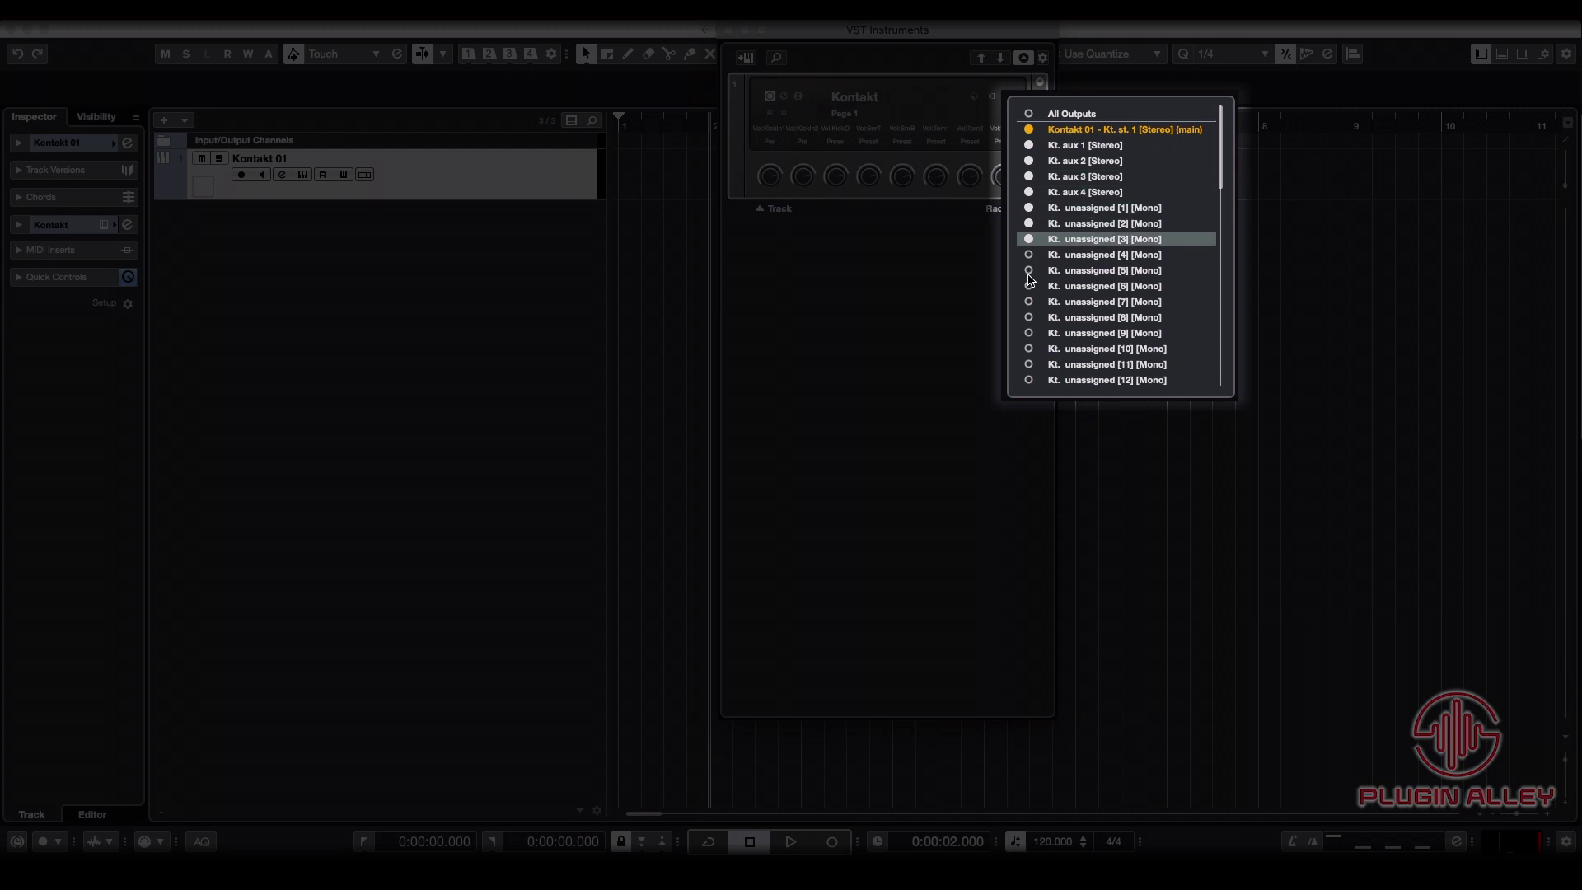
pyautogui.click(1028, 254)
pyautogui.click(1028, 270)
pyautogui.click(1028, 285)
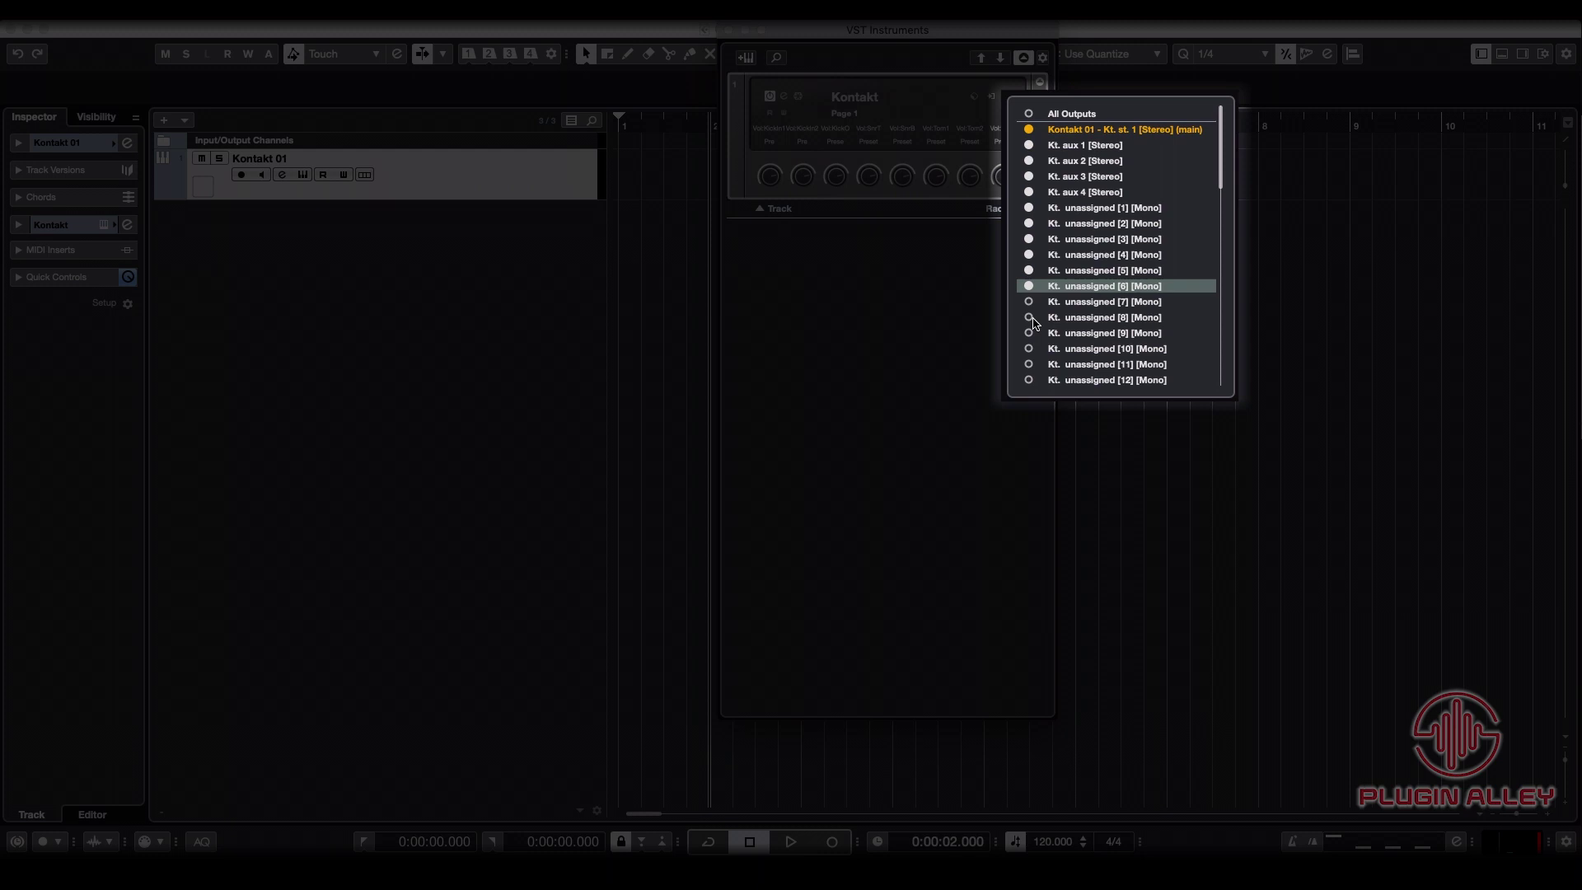
pyautogui.click(1028, 301)
pyautogui.click(1028, 317)
pyautogui.click(1028, 333)
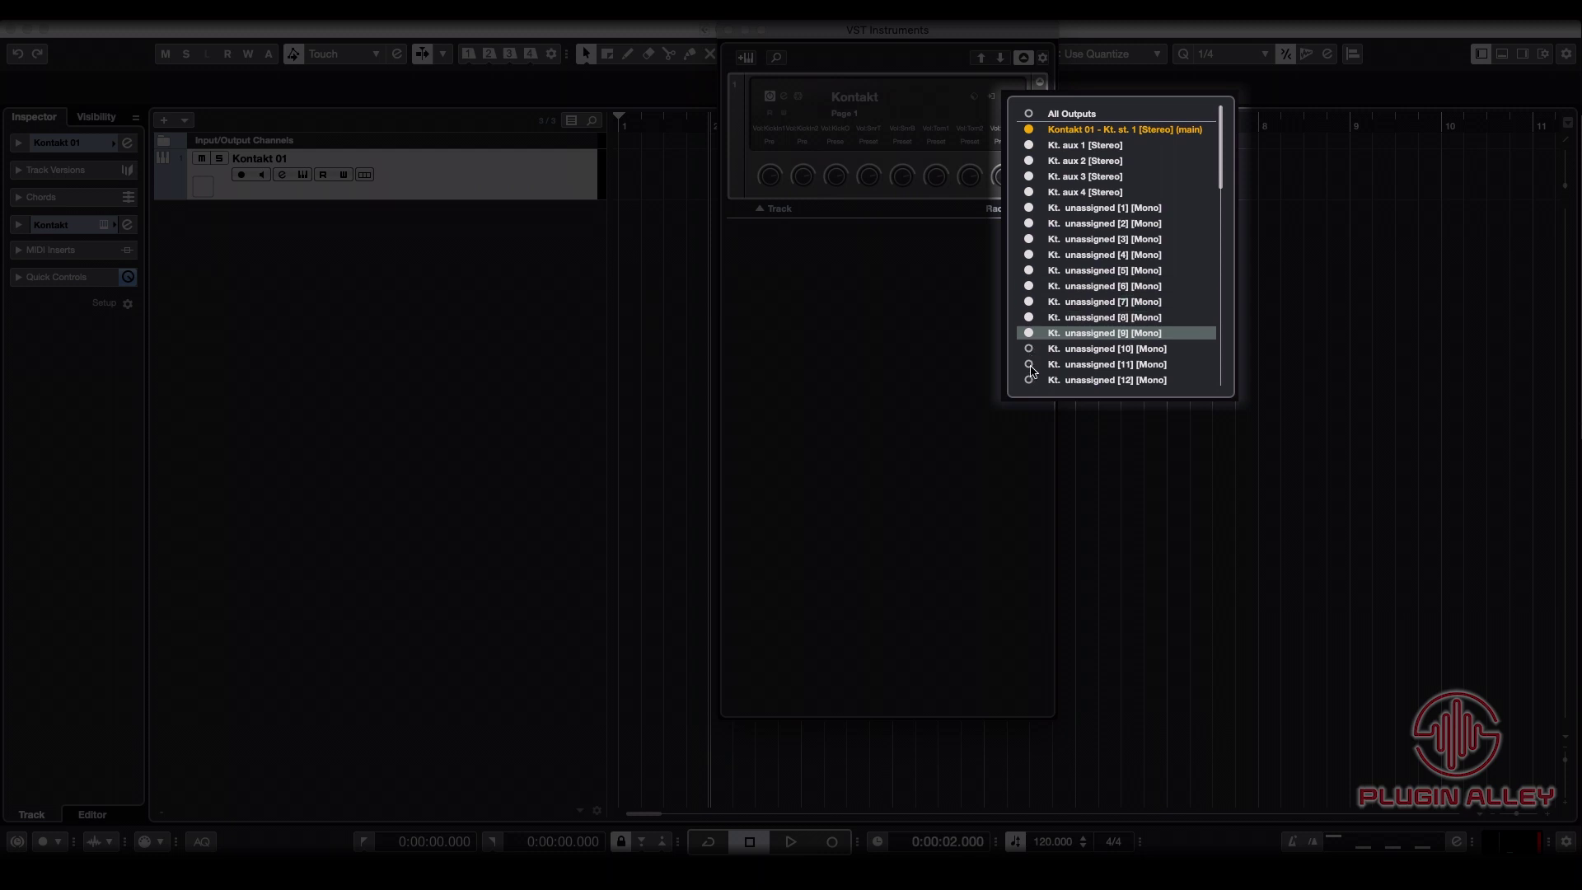
pyautogui.click(1028, 349)
pyautogui.click(1028, 364)
pyautogui.click(1028, 380)
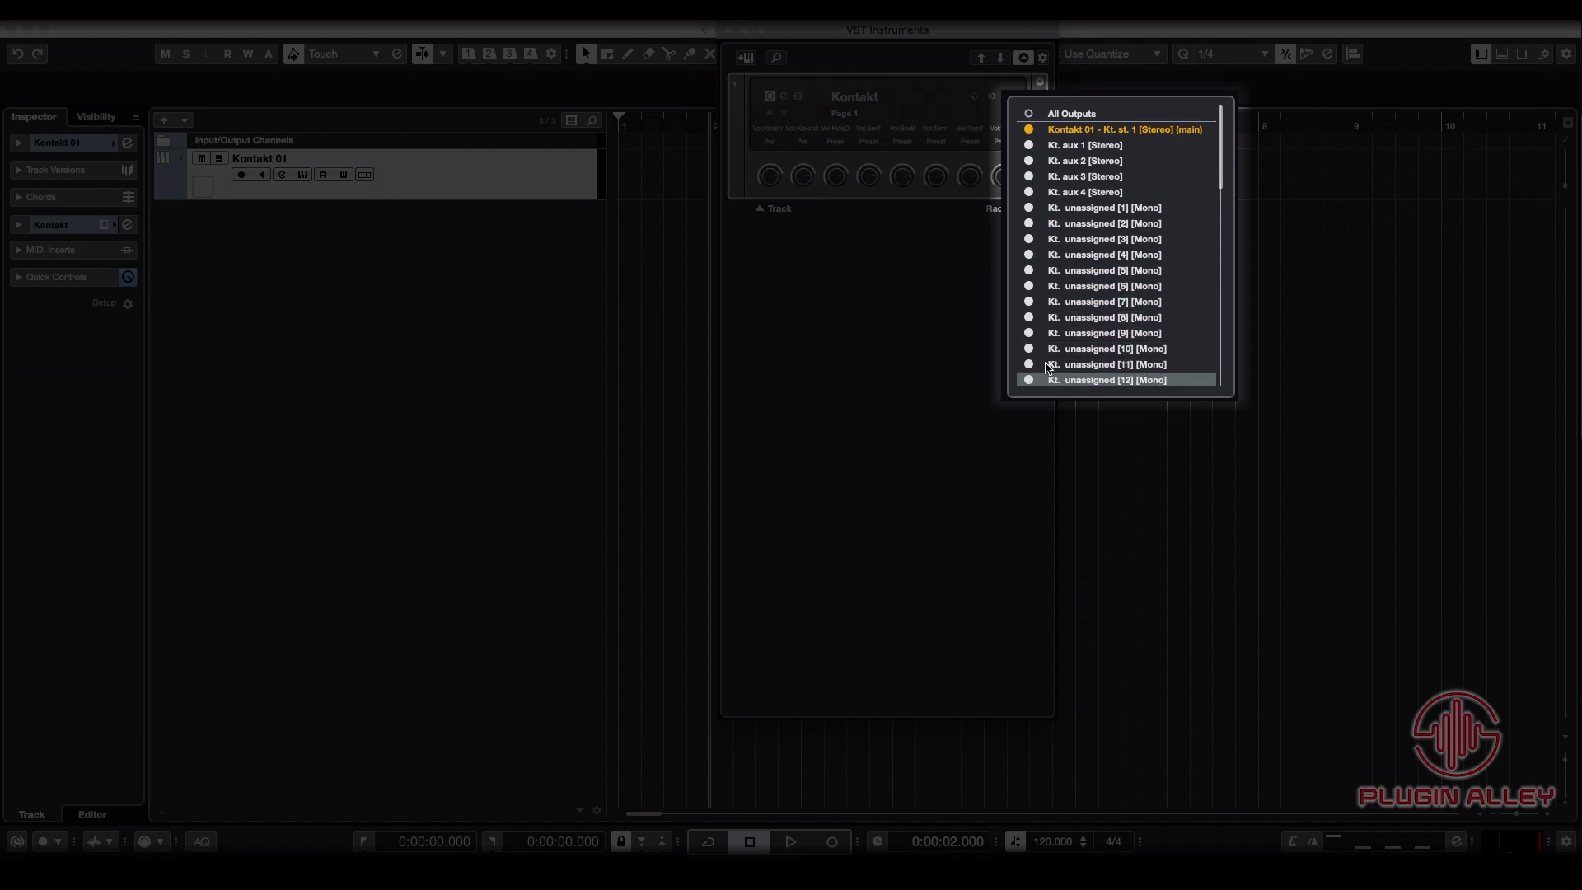
pyautogui.scroll(-3, 1071, 330)
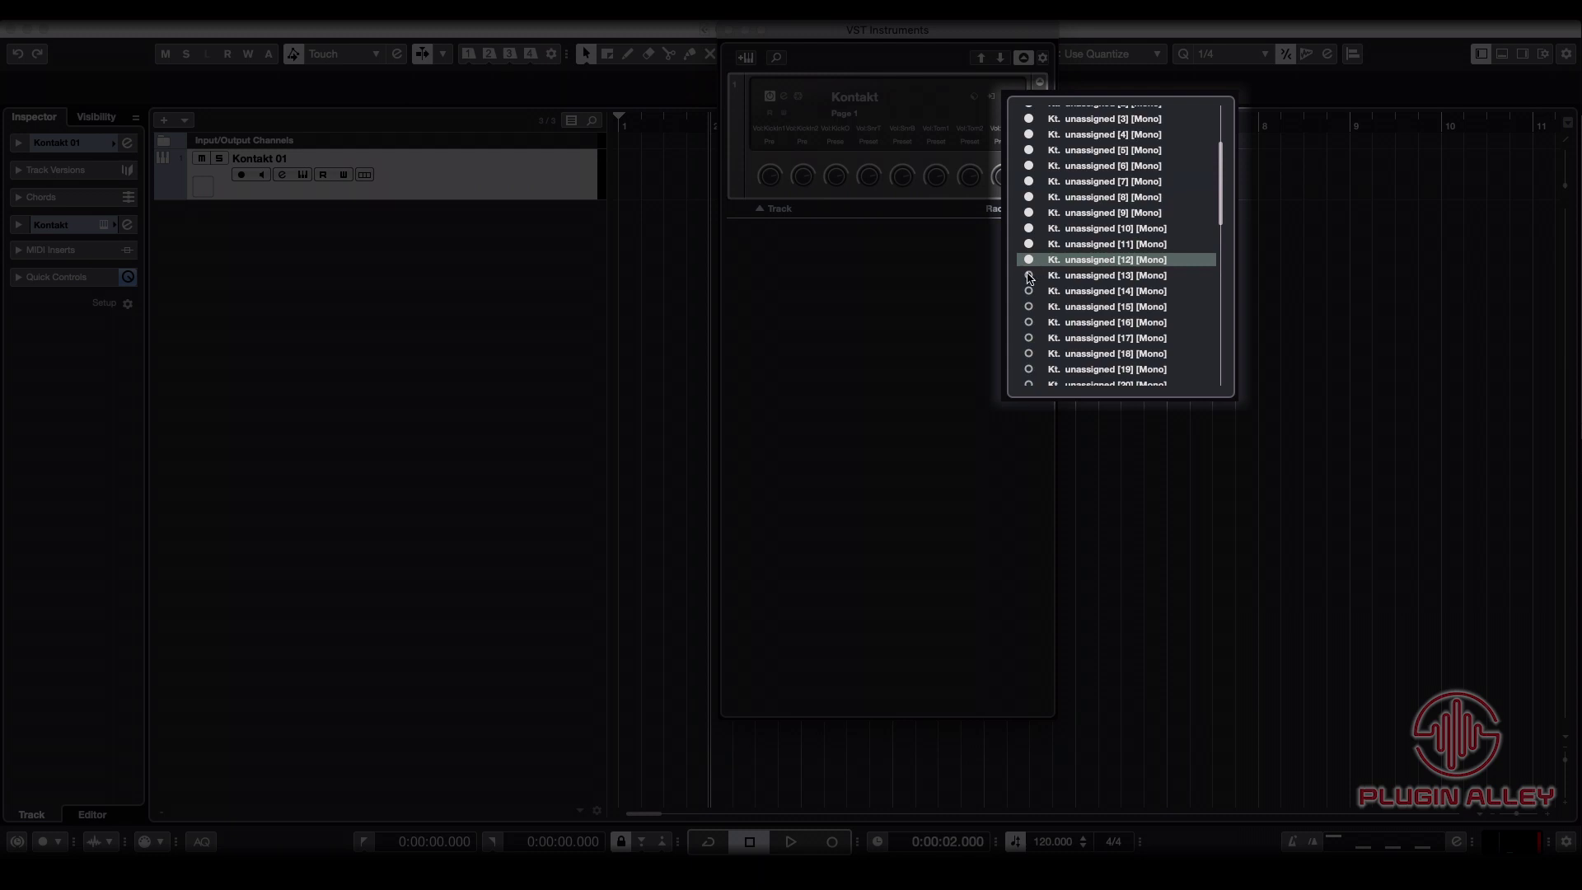
pyautogui.click(1028, 275)
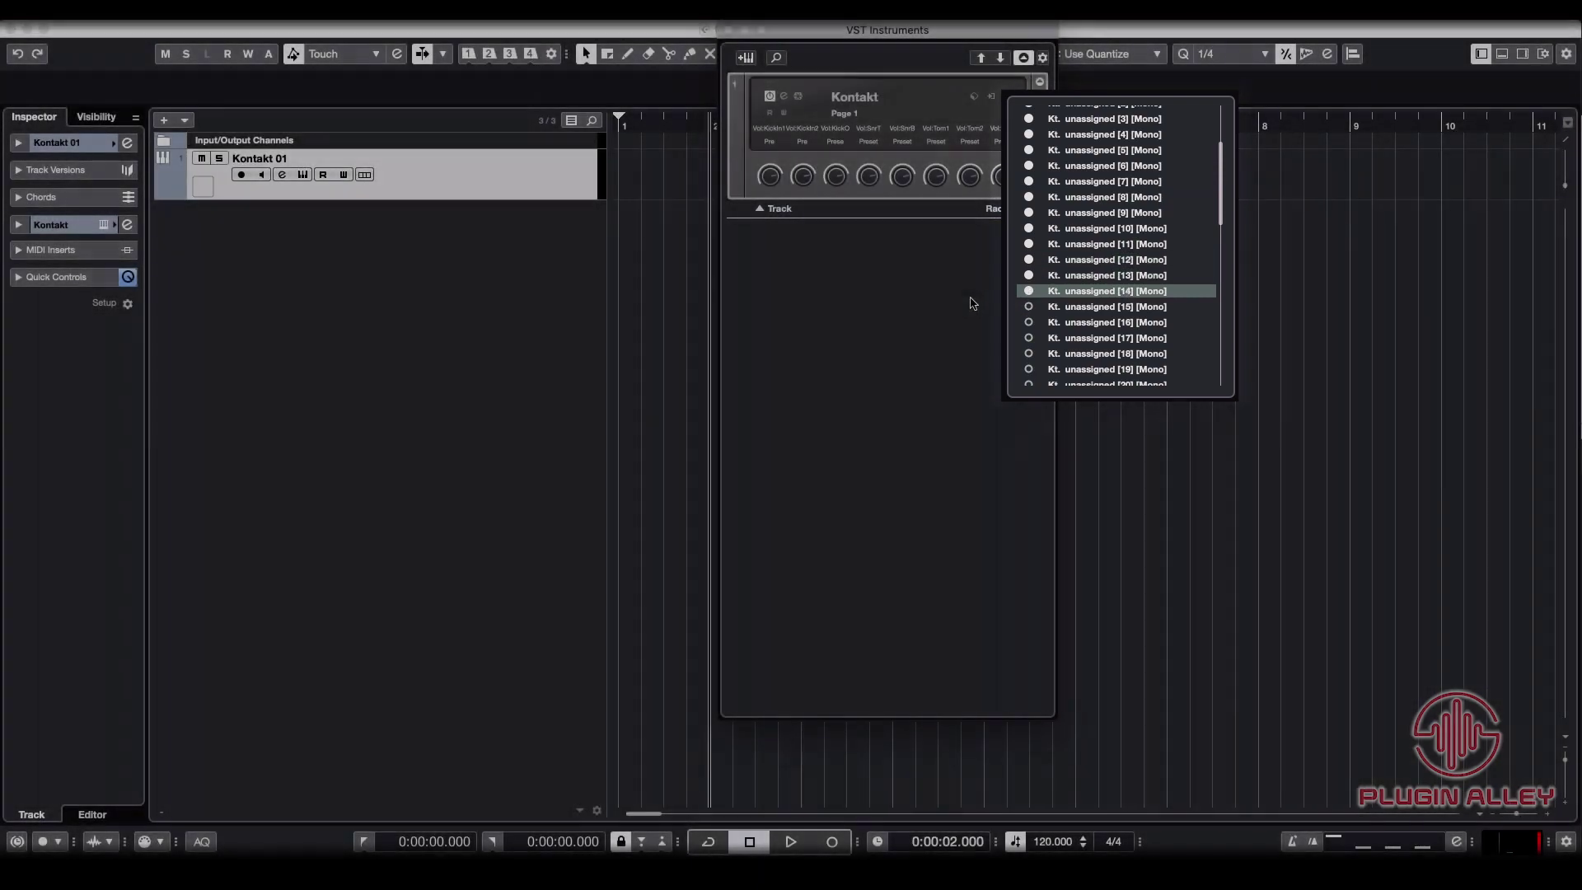
pyautogui.click(972, 302)
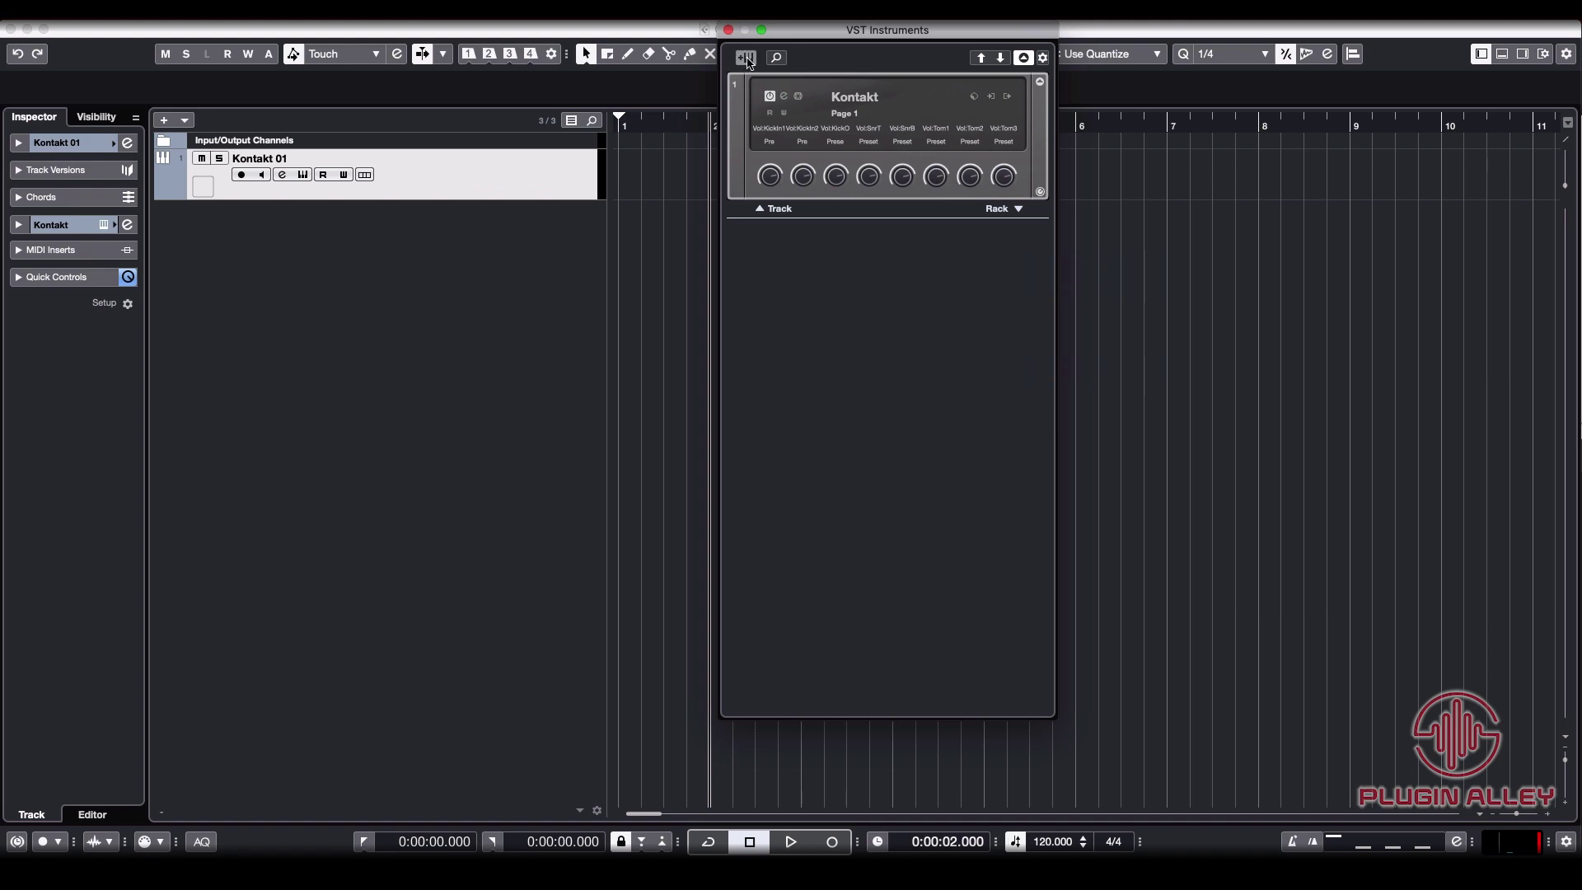
# Close the VST Instruments rack and inspect the new Kontakt channels in MixConsole
pyautogui.click(729, 30)
pyautogui.press('F3')
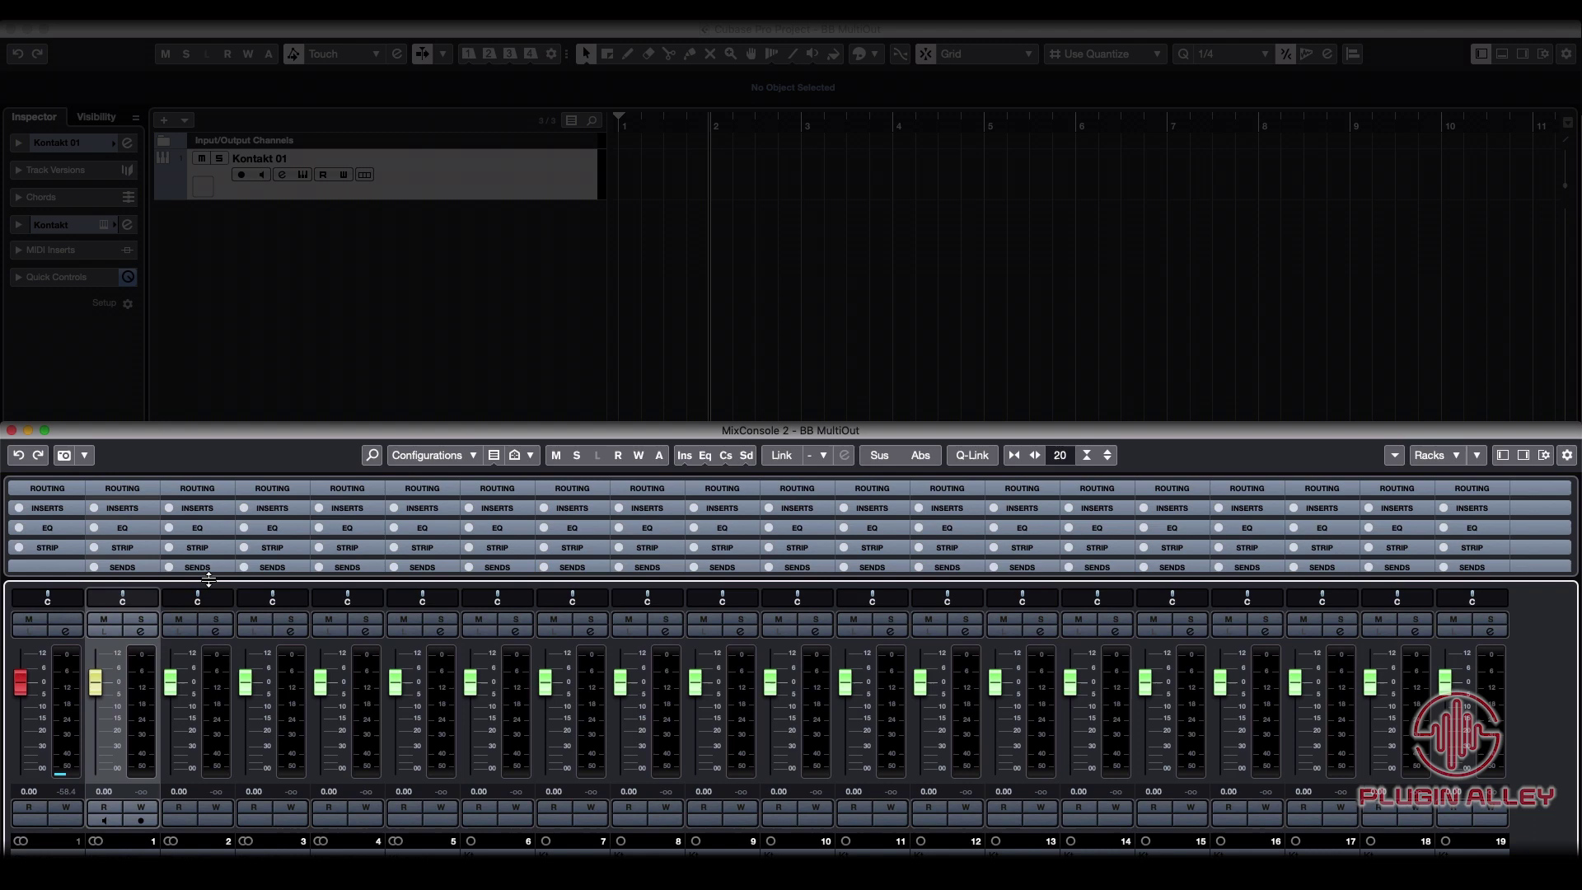
pyautogui.click(209, 511)
pyautogui.click(207, 509)
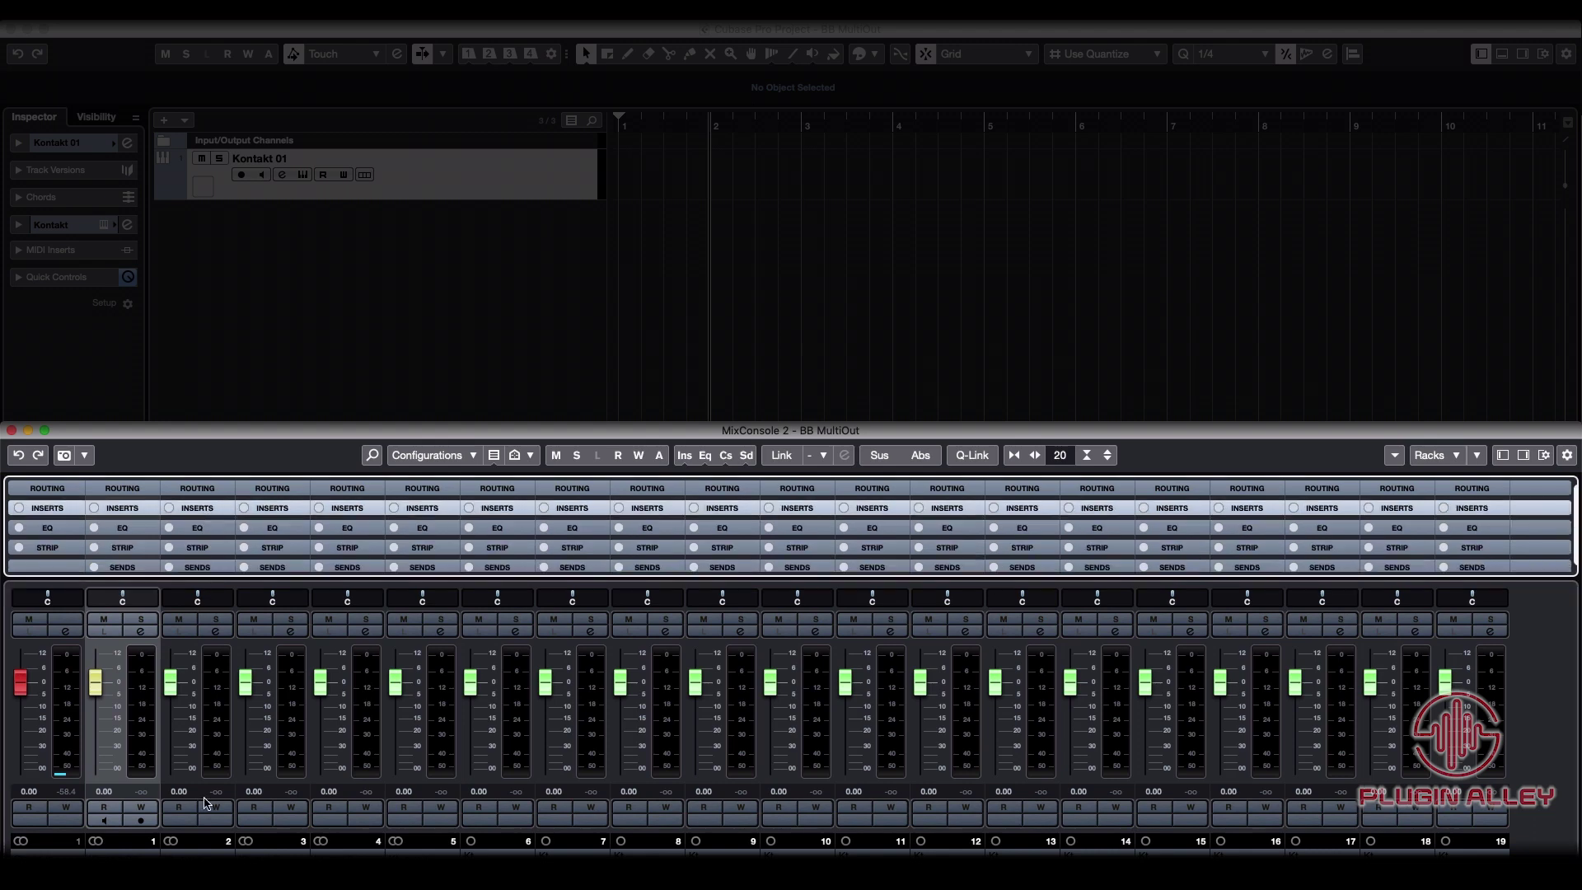
# Bring up the project window's track list context menu
pyautogui.click(486, 177)
pyautogui.rightClick(486, 176)
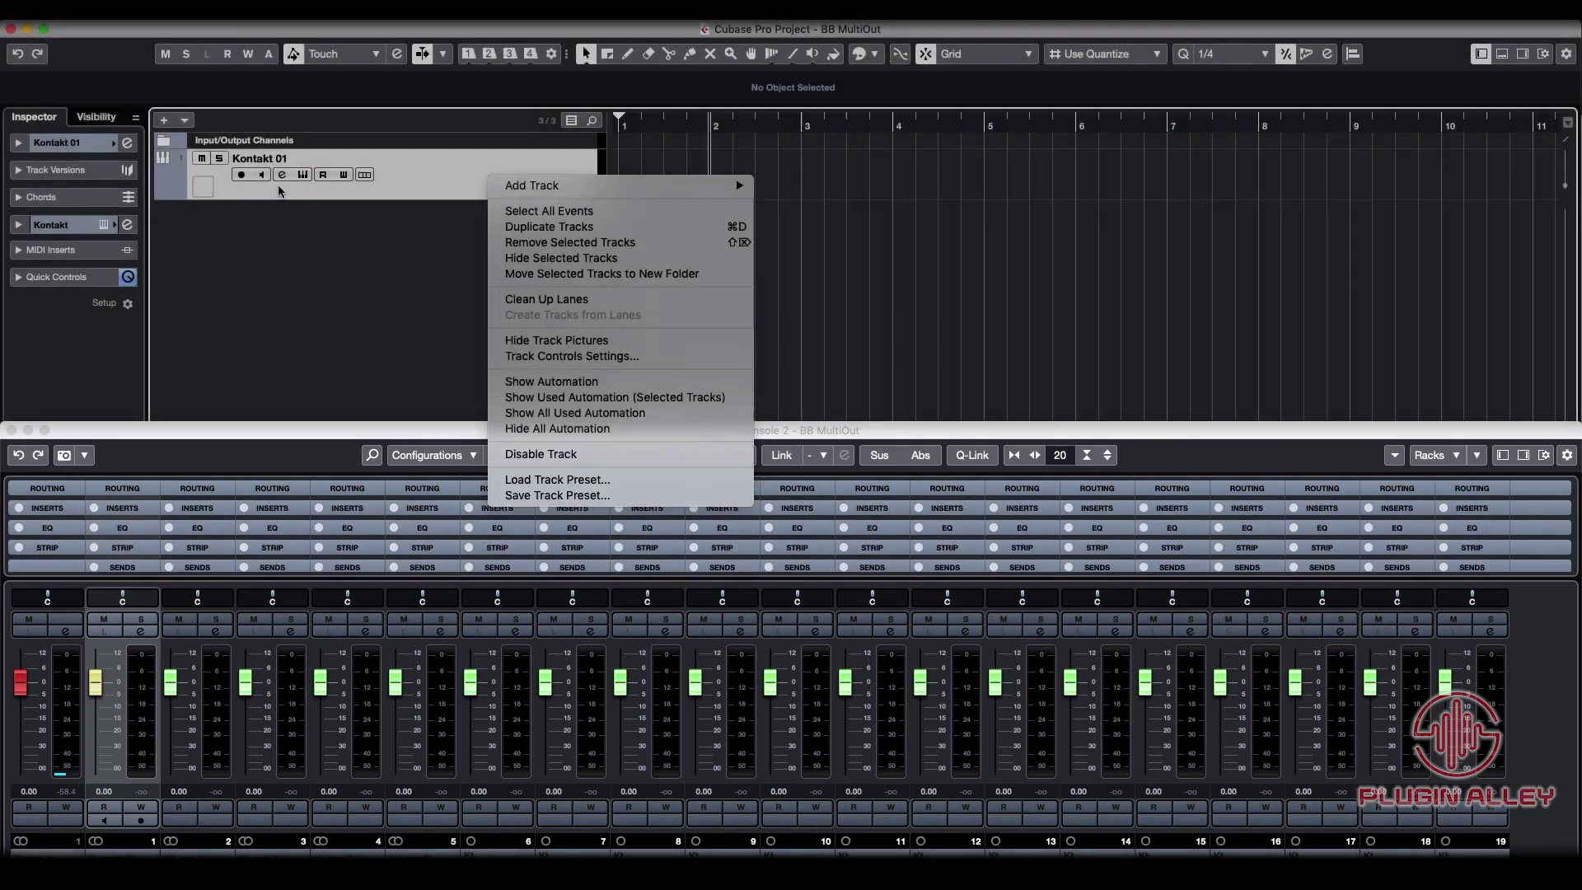
pyautogui.click(483, 172)
pyautogui.rightClick(484, 169)
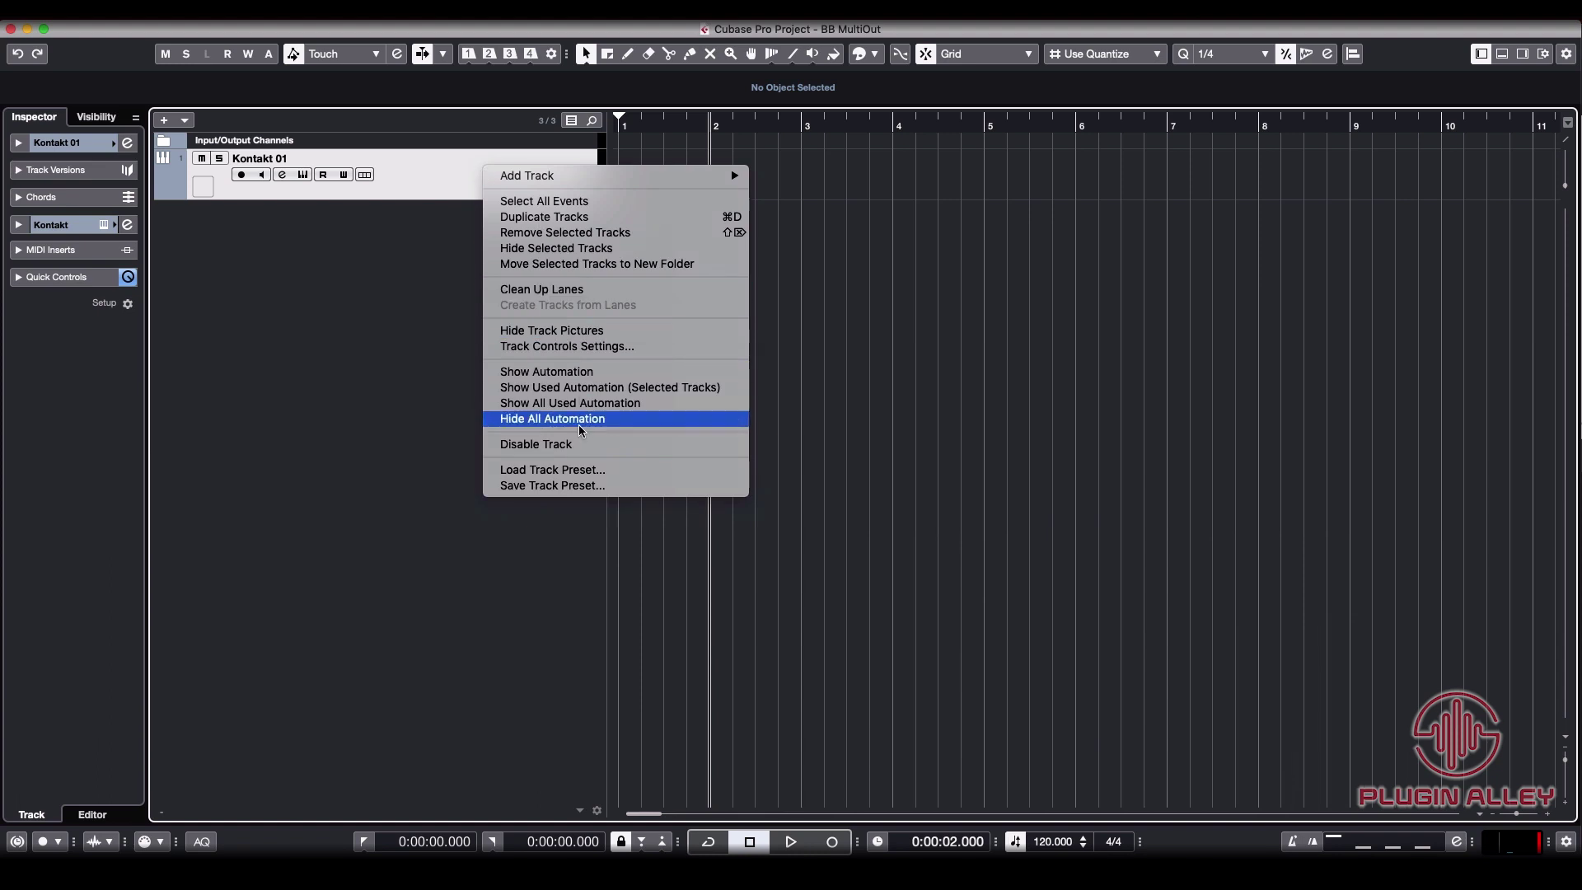
# Show the Kontakt output tracks in the project and select the Kt. aux 1 and Kontakt 01 tracks
pyautogui.click(567, 371)
pyautogui.scroll(-5, 498, 402)
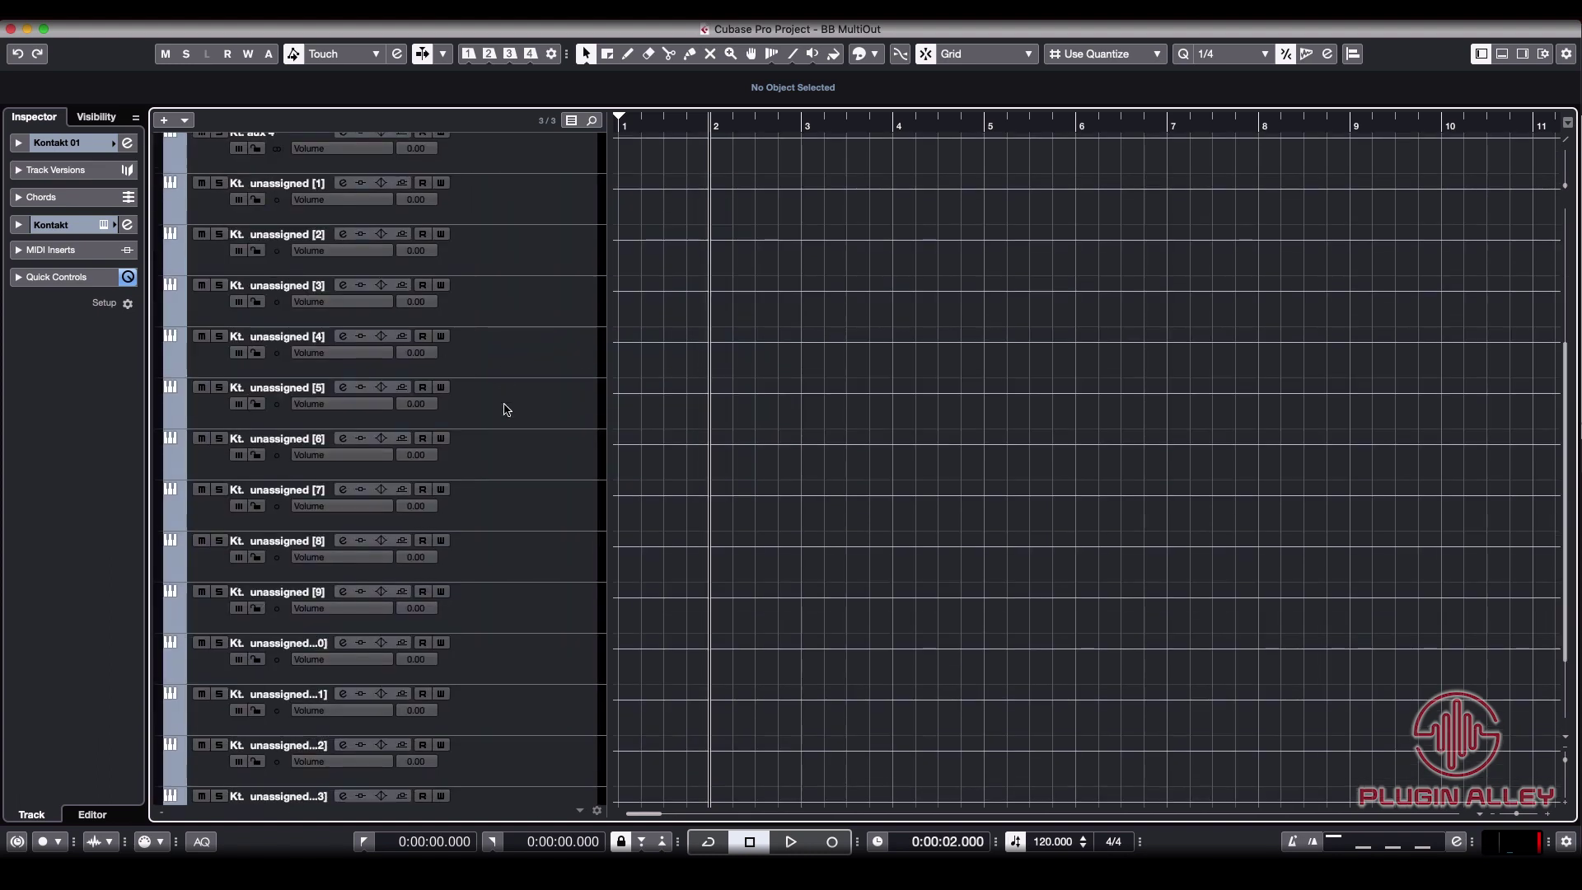
pyautogui.scroll(5, 523, 354)
pyautogui.click(547, 257)
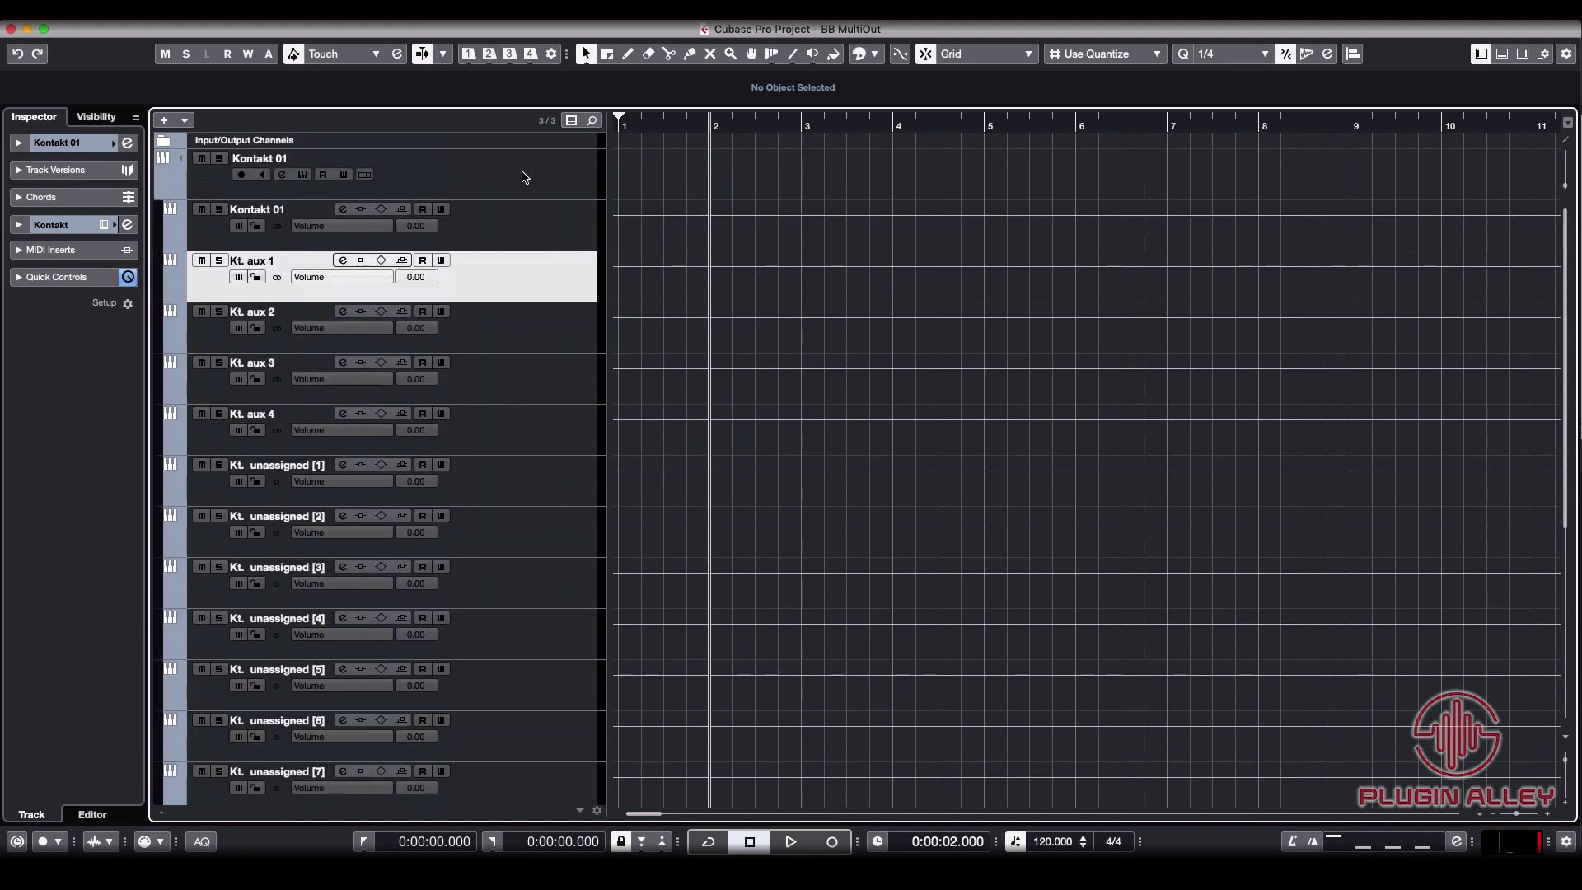
pyautogui.click(531, 186)
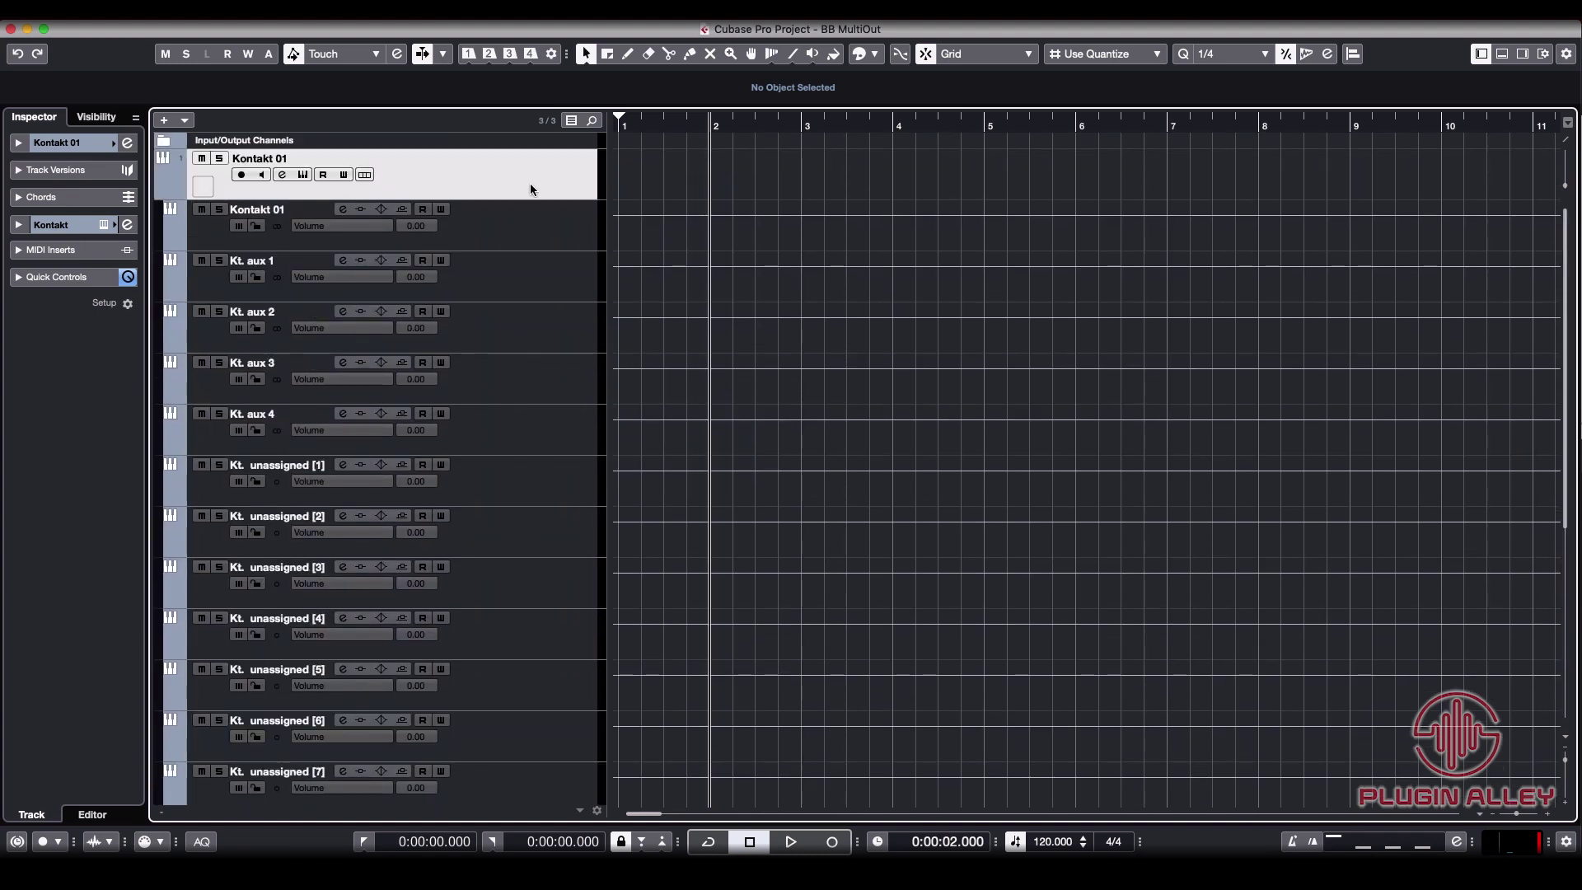
# Rename the aux output tracks Room 1, Room 2, Room 3 and Reverb
pyautogui.doubleClick(263, 264)
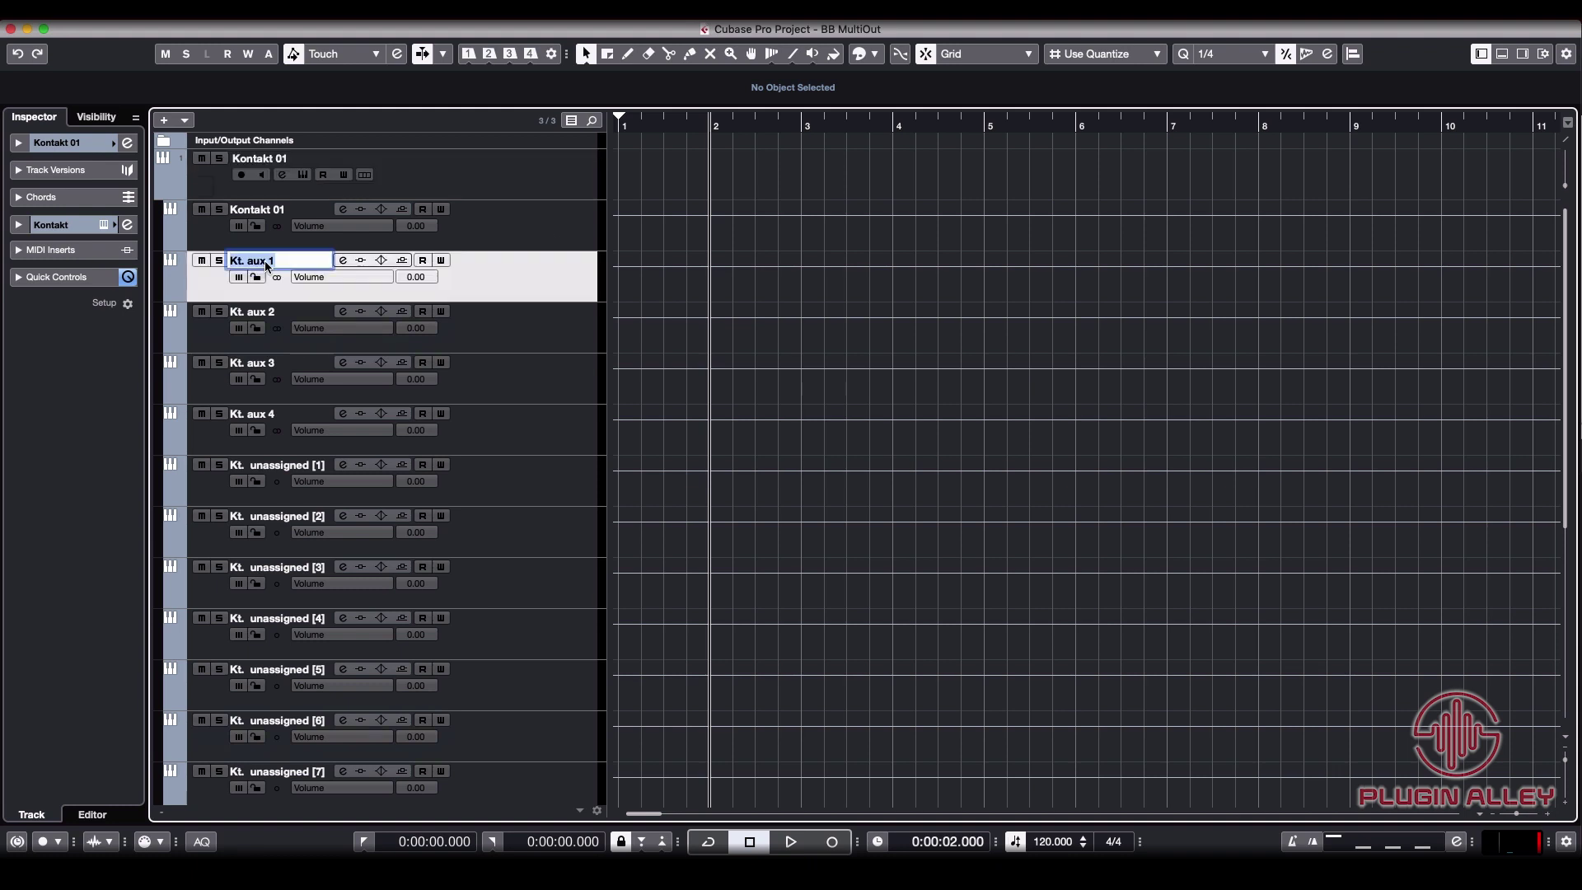
pyautogui.write('ROOM 3')
pyautogui.press('Tab')
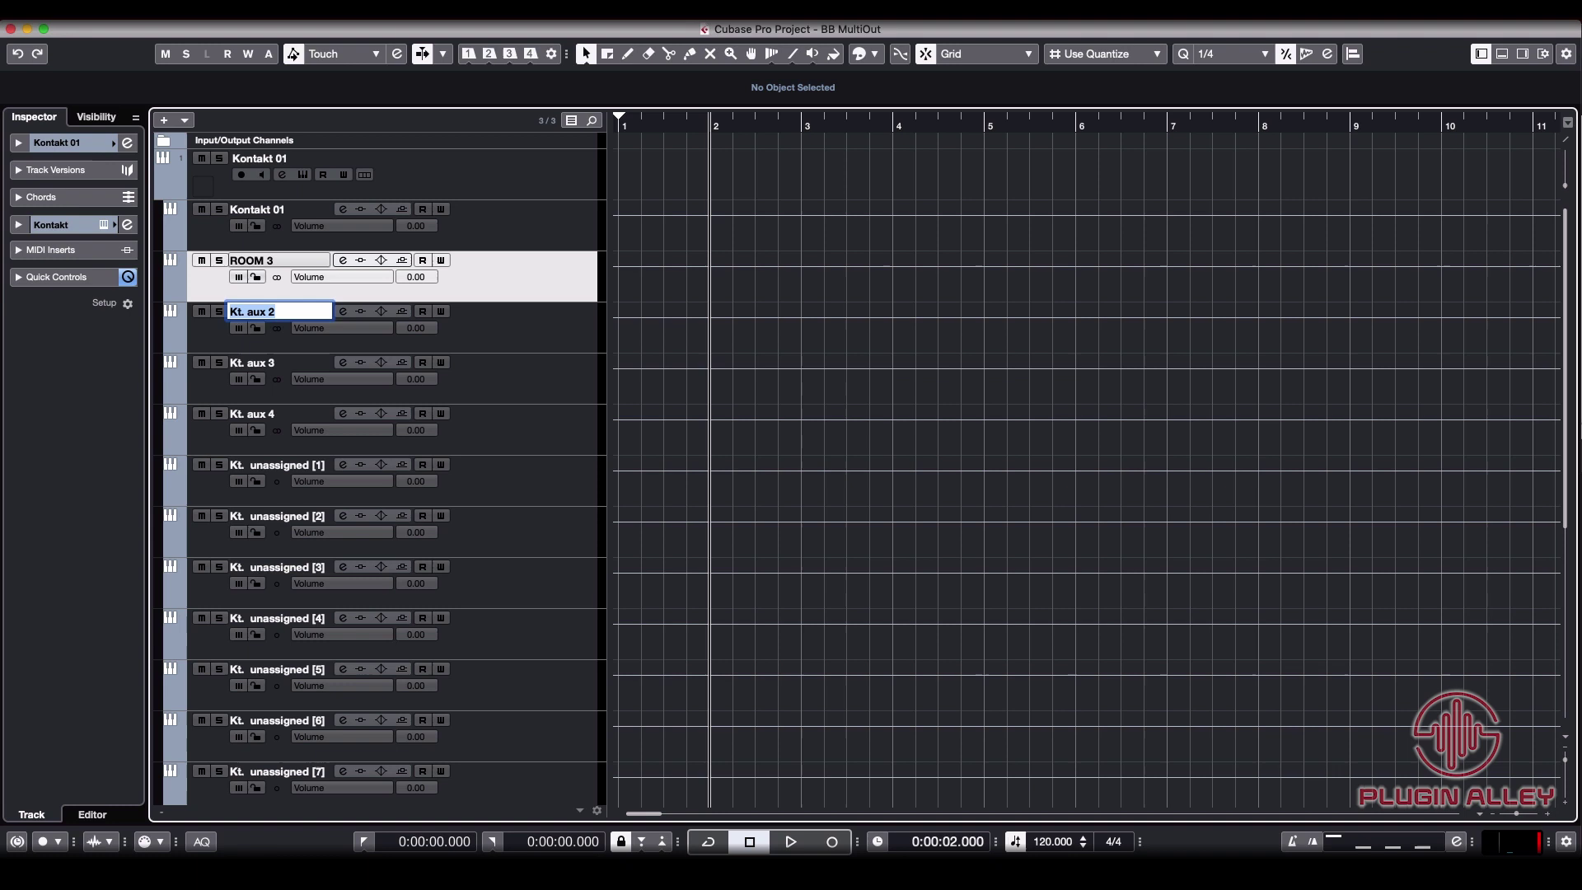
pyautogui.hotkey('shift', 'Tab')
pyautogui.write('RO')
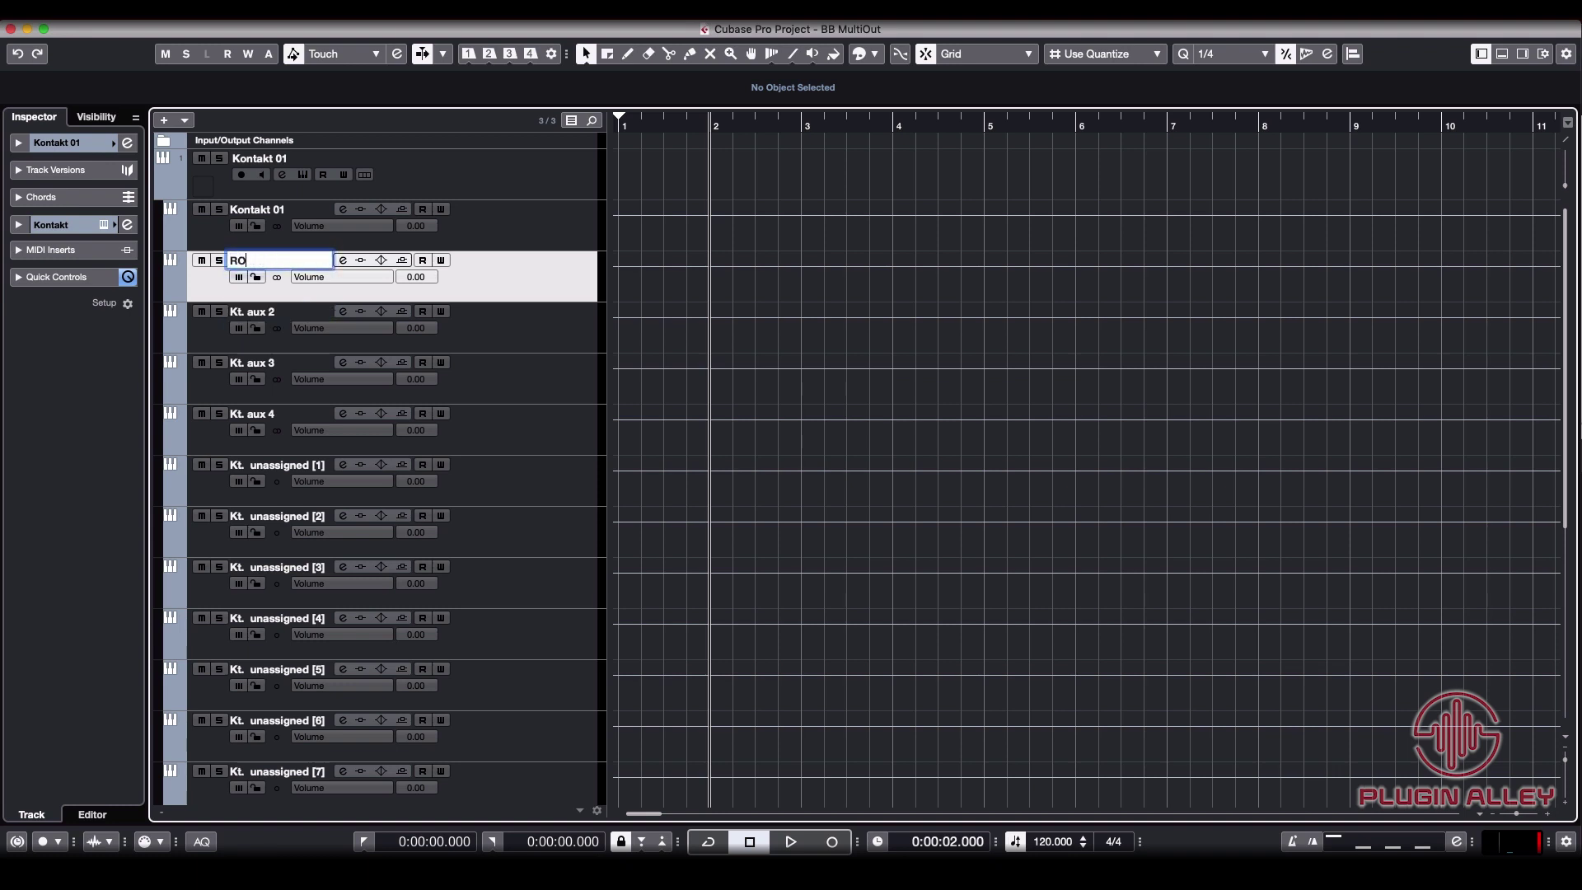
pyautogui.write('OM 1')
pyautogui.press('Tab')
pyautogui.write('Room 2')
pyautogui.press('Tab')
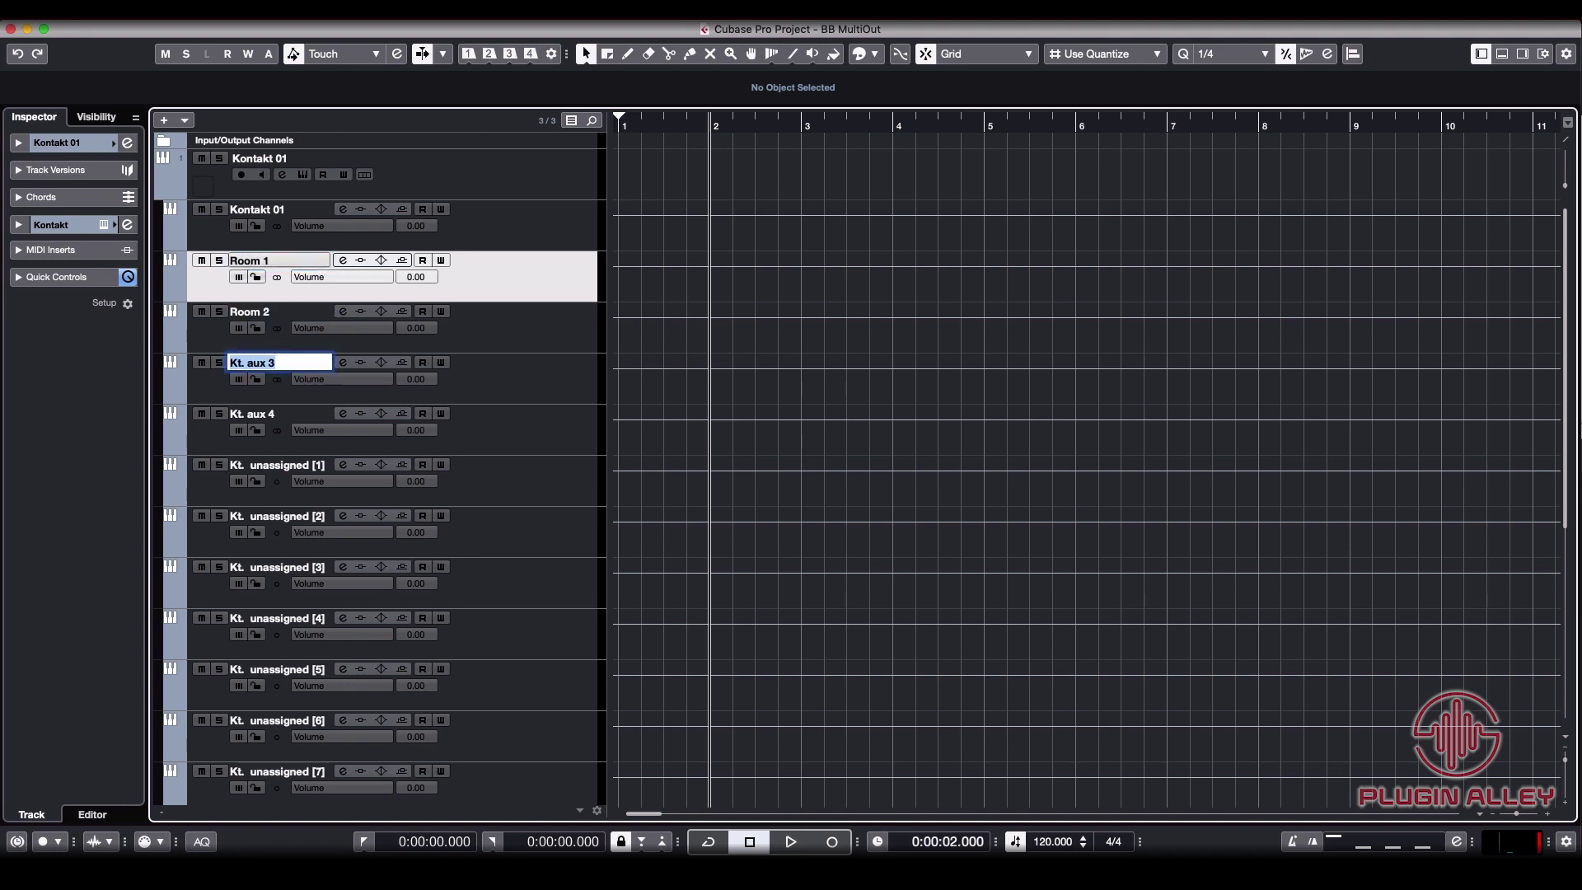
pyautogui.write('Room 3')
pyautogui.press('Tab')
pyautogui.write('R')
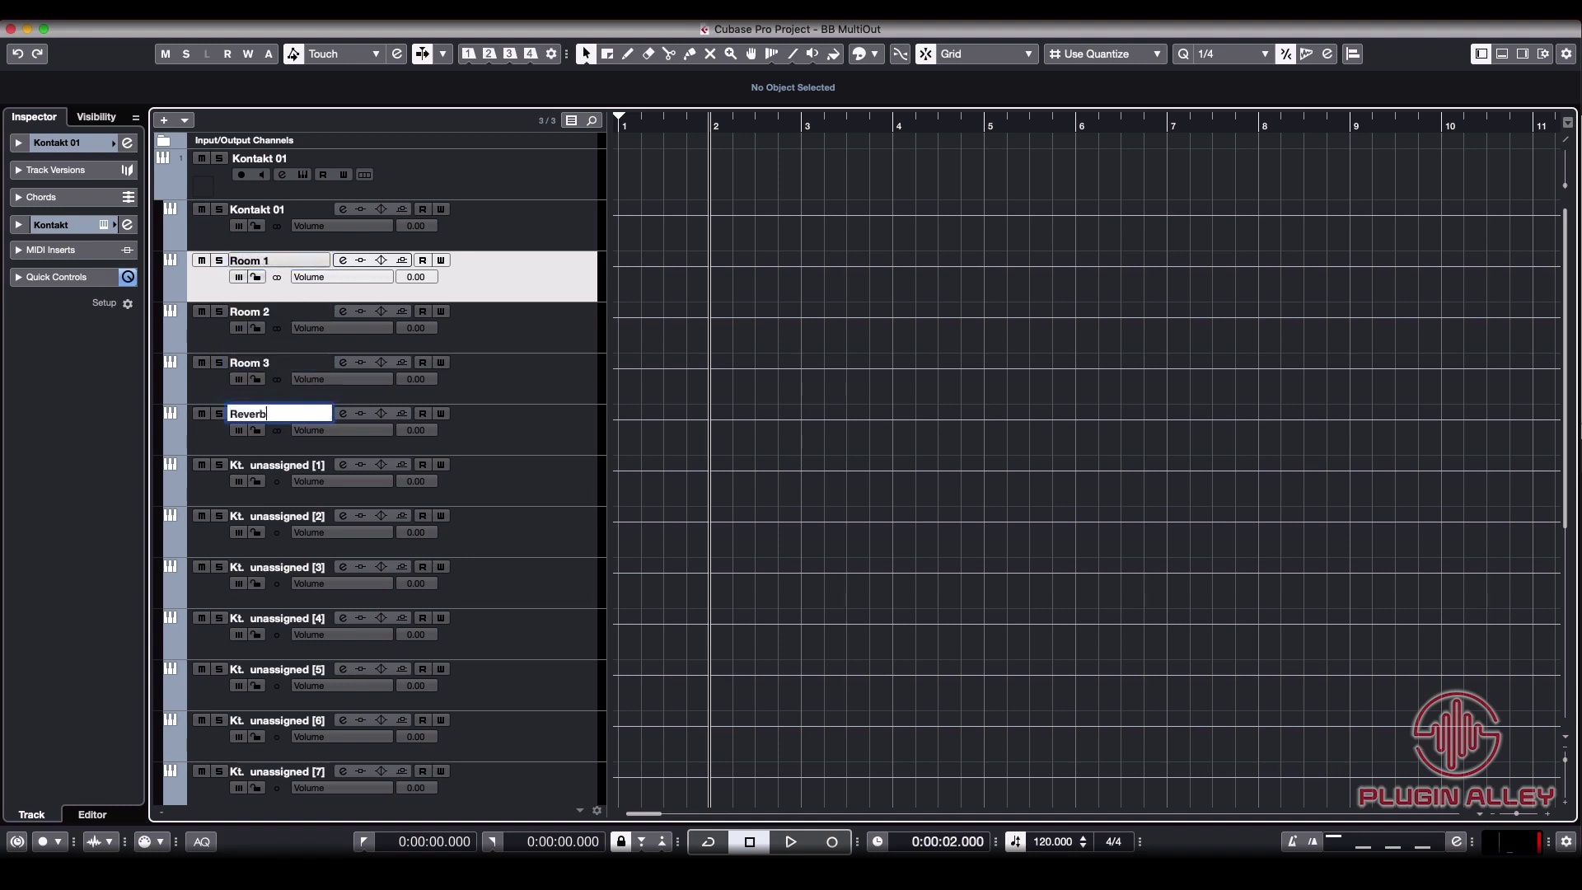
pyautogui.press('Return')
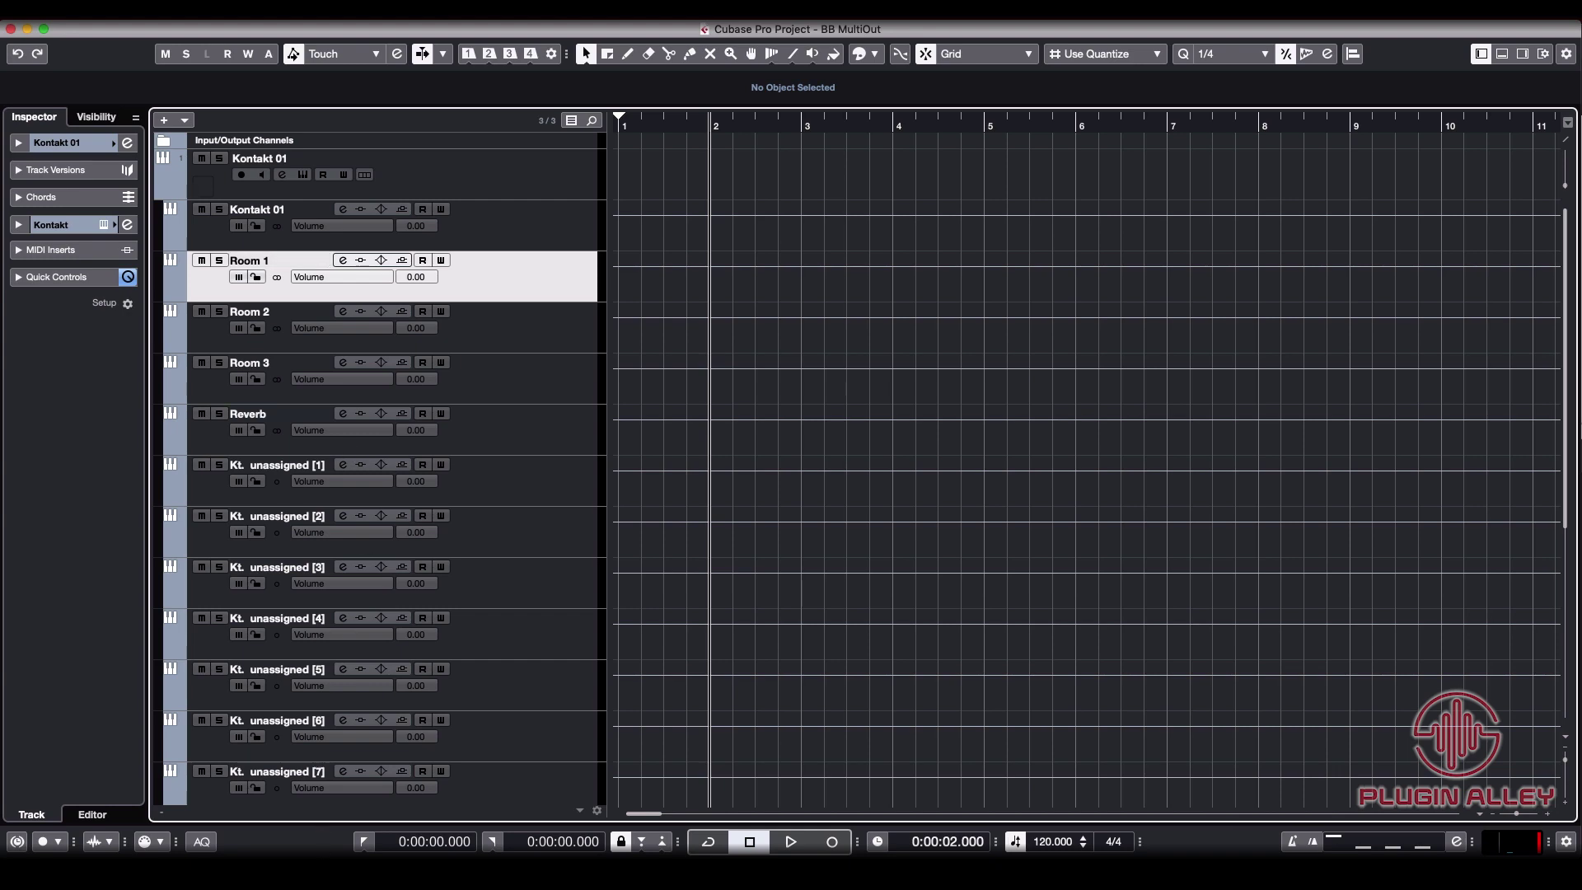
pyautogui.press('F3')
# Solo the first three mixer channels and bring up Kontakt's drum mixer page
pyautogui.moveTo(142, 620); pyautogui.dragTo(294, 752)
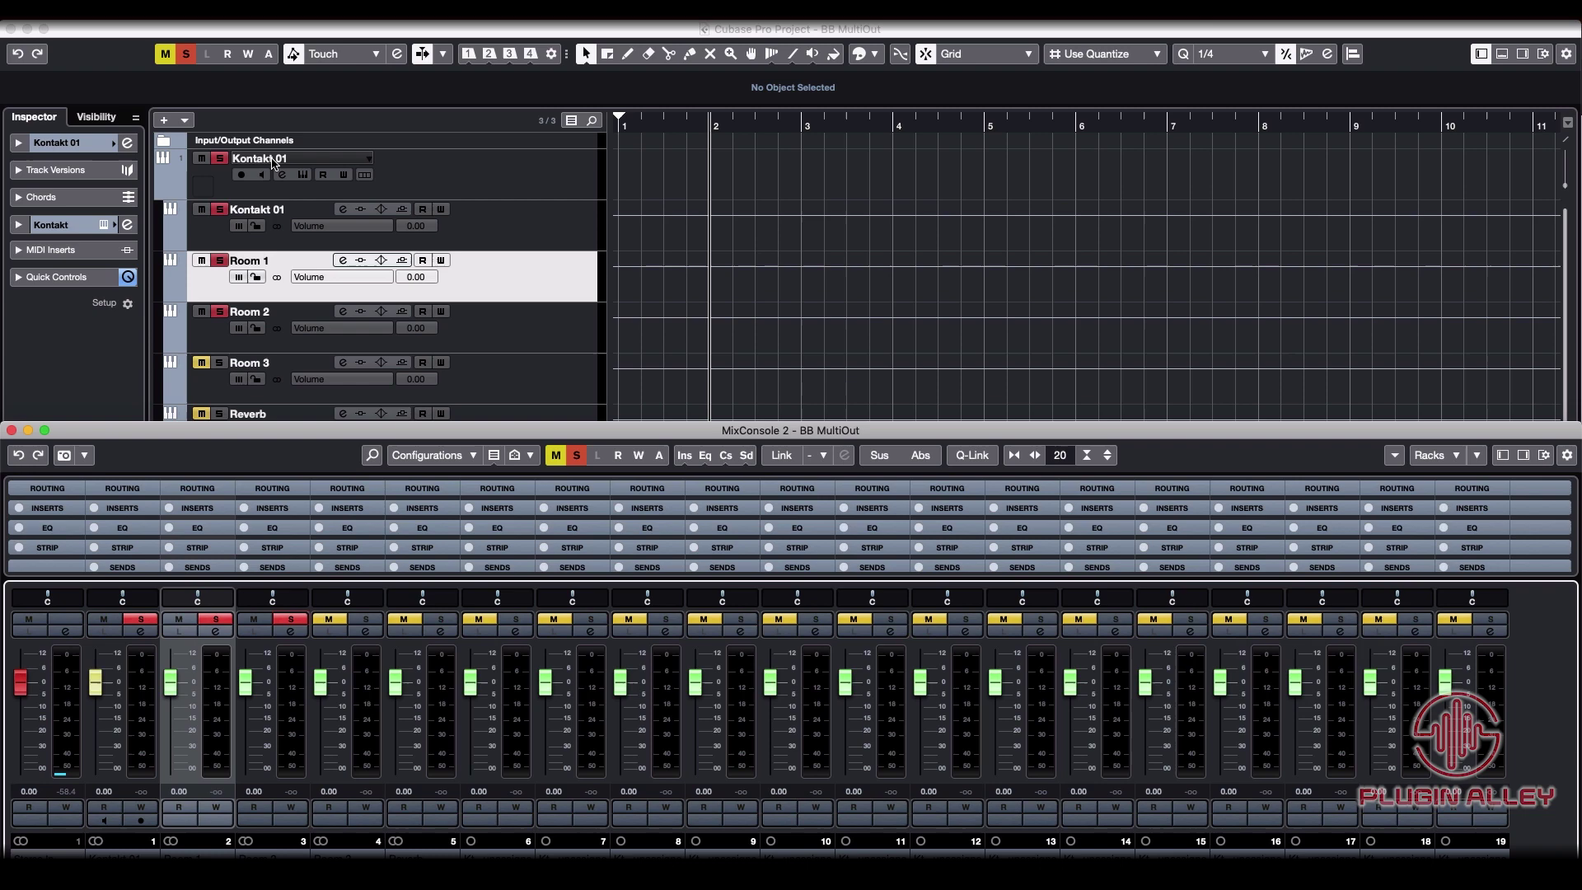
pyautogui.click(302, 174)
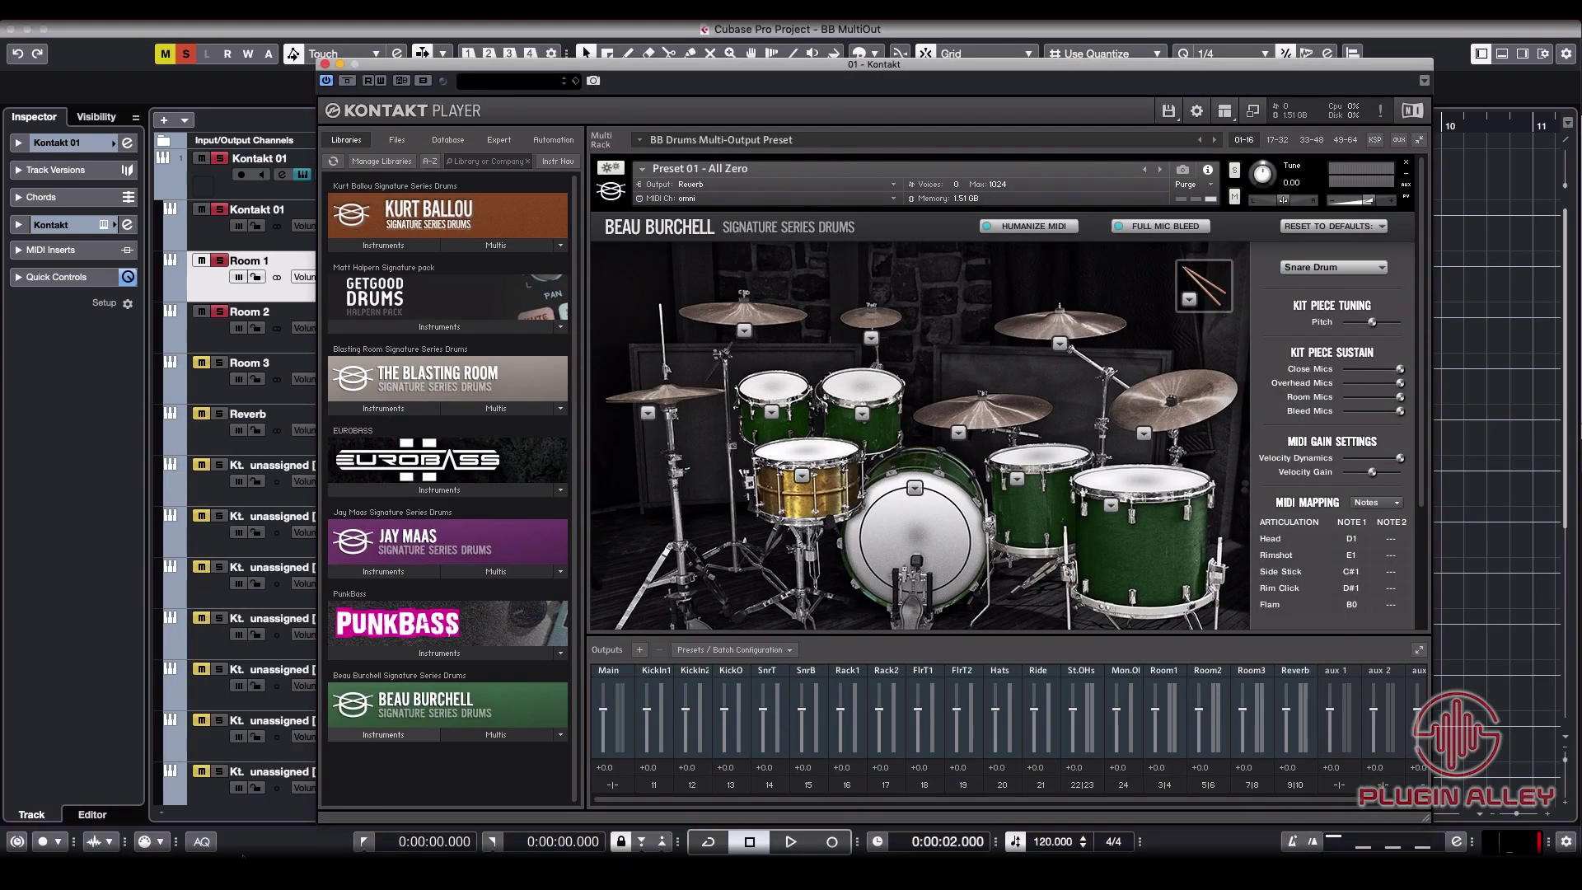
pyautogui.press('F3')
pyautogui.scroll(-3, 1279, 517)
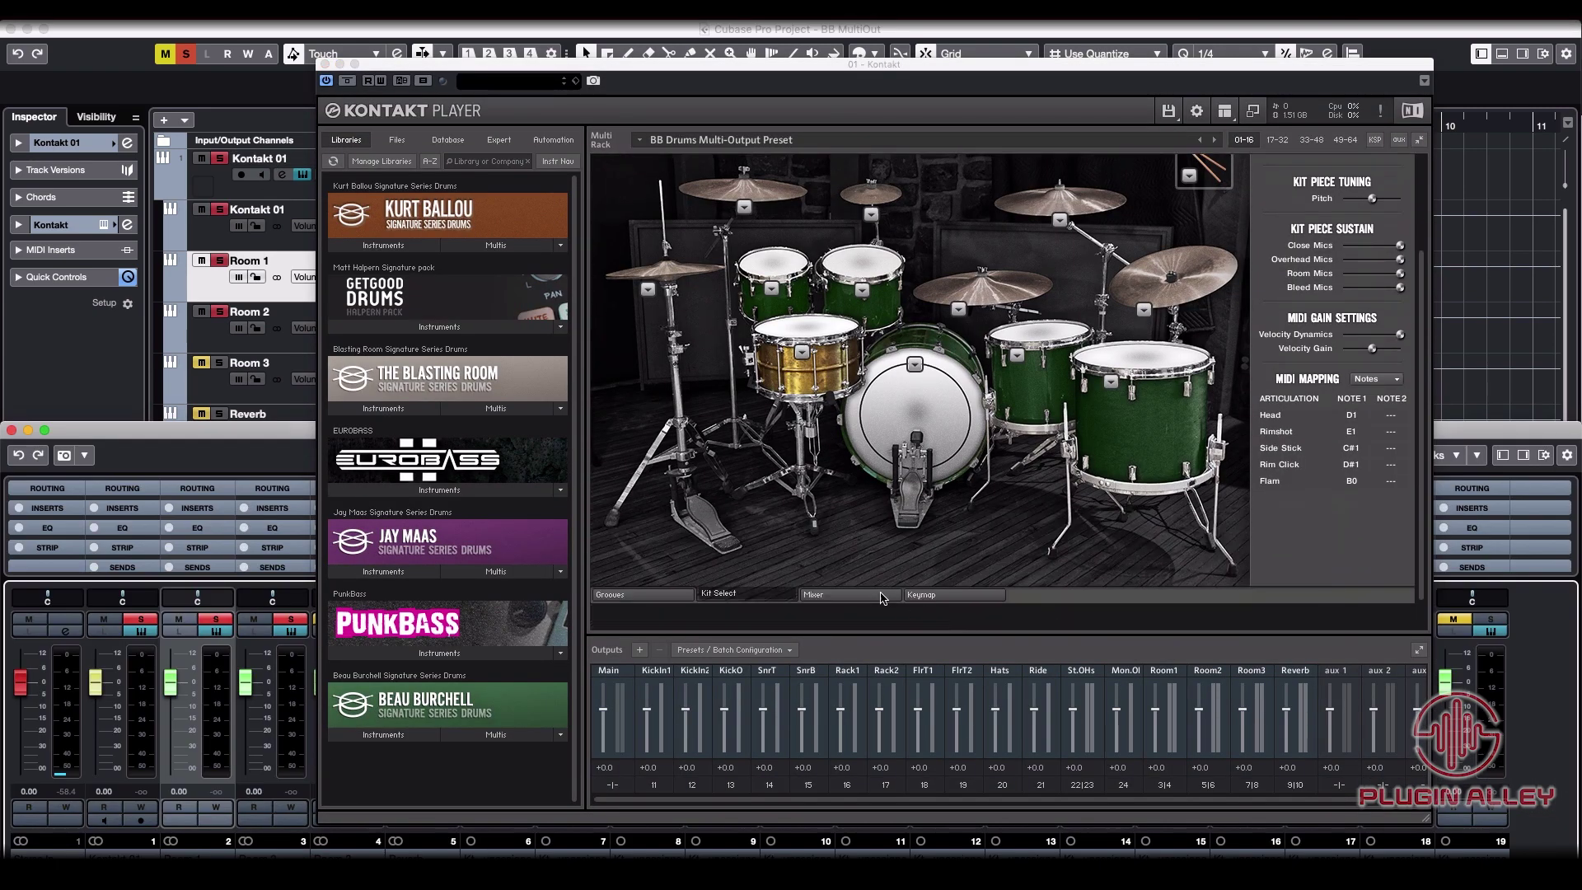
pyautogui.click(848, 594)
pyautogui.click(848, 594)
# Select 145 - HeavierBackBeat01 - Hats from Core MIDI Rock Grooves > Sorted By Power Hand > Hats
pyautogui.click(687, 593)
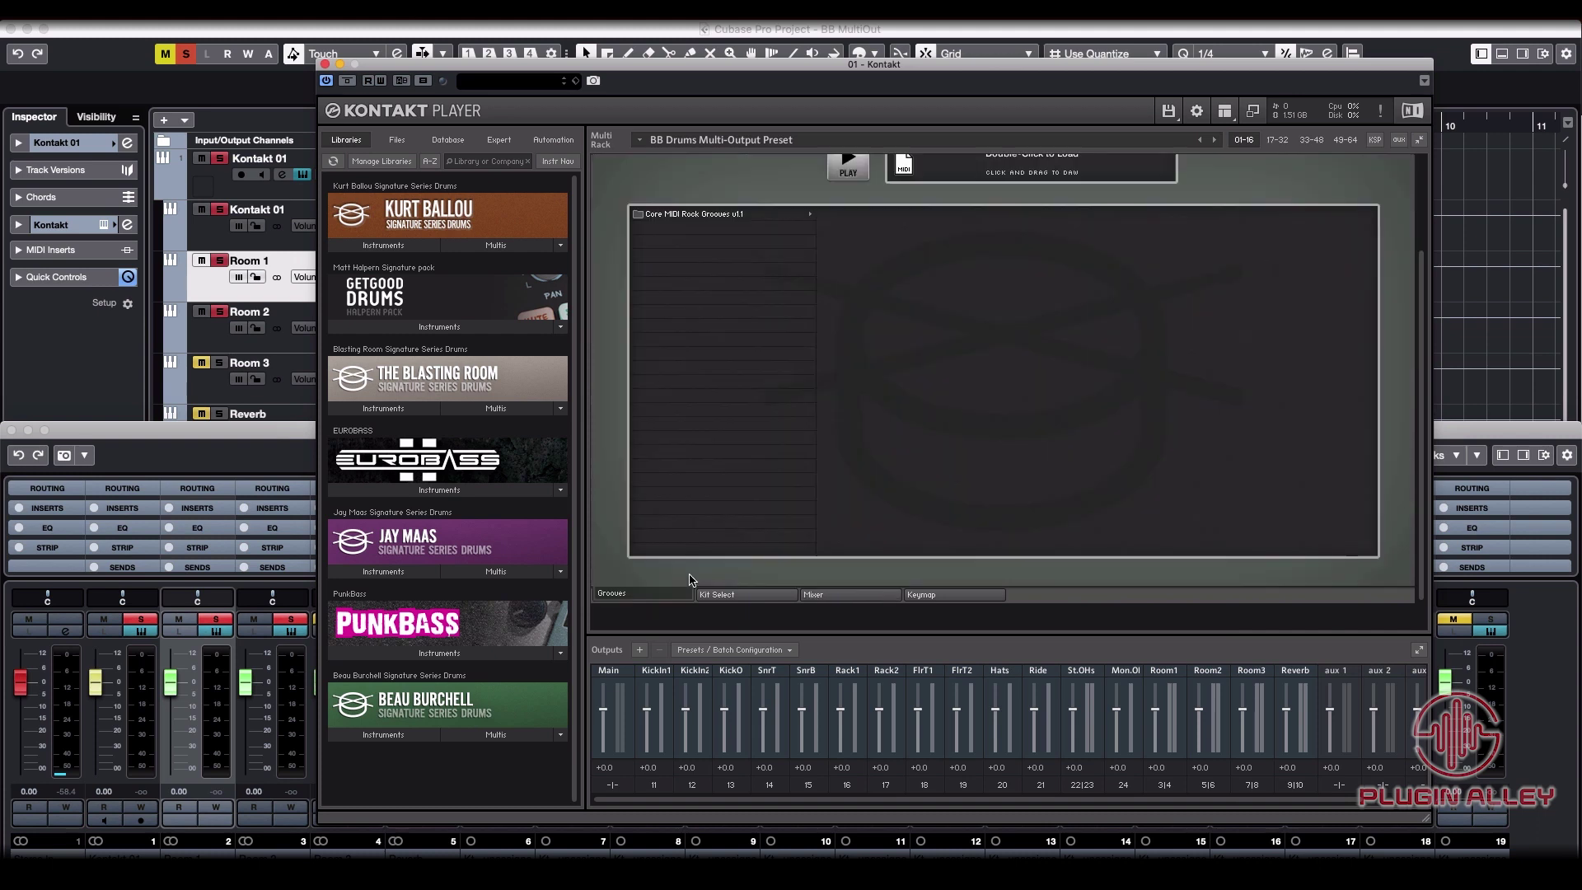
pyautogui.scroll(2, 917, 179)
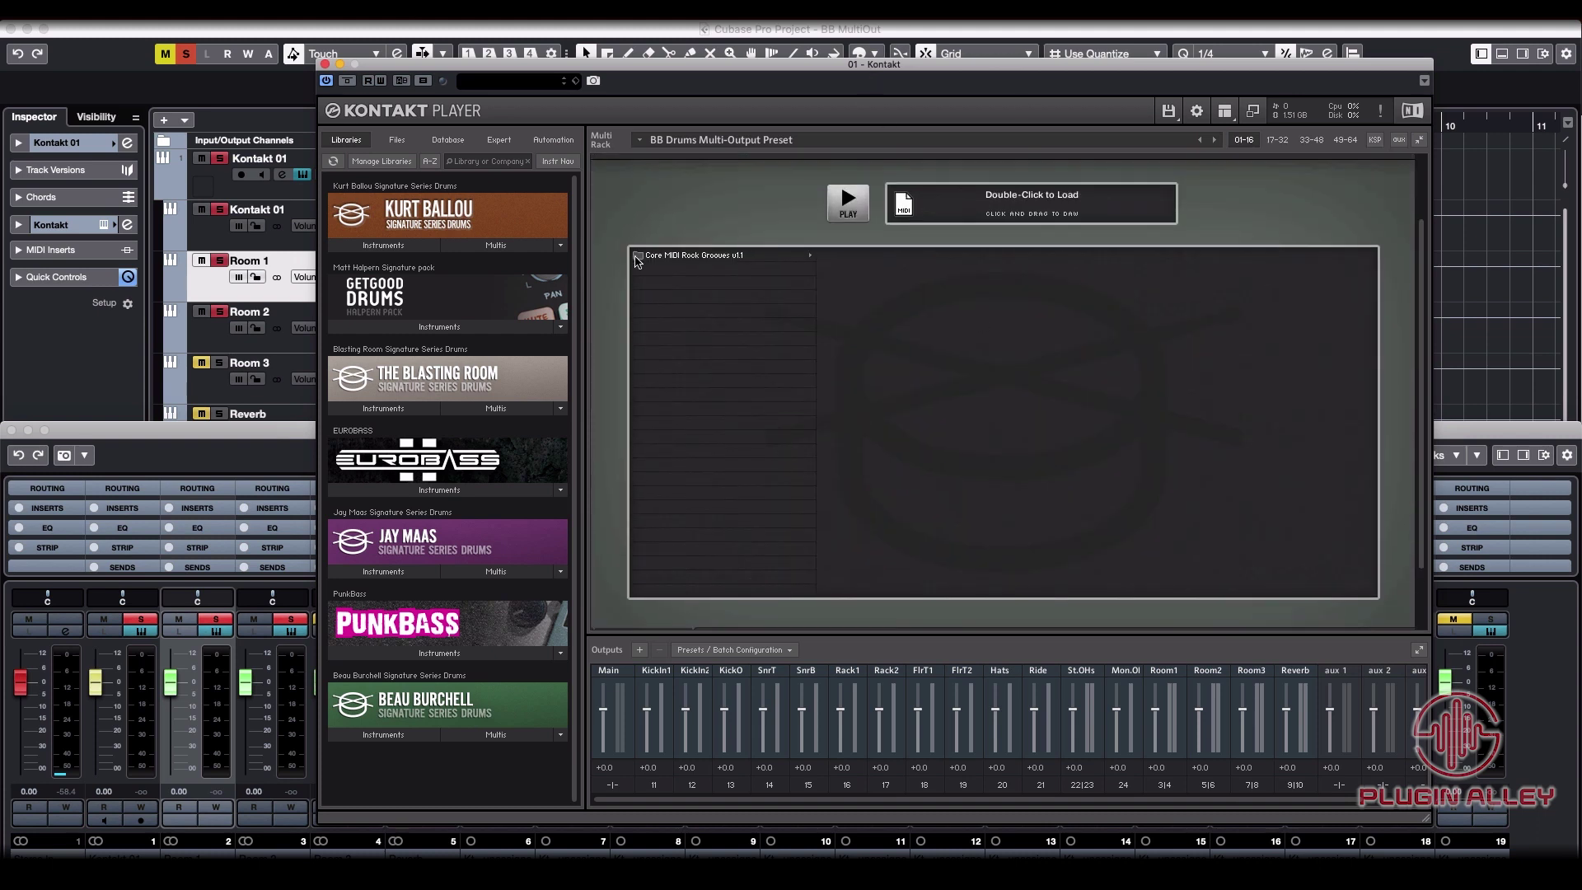
pyautogui.click(728, 256)
pyautogui.click(891, 267)
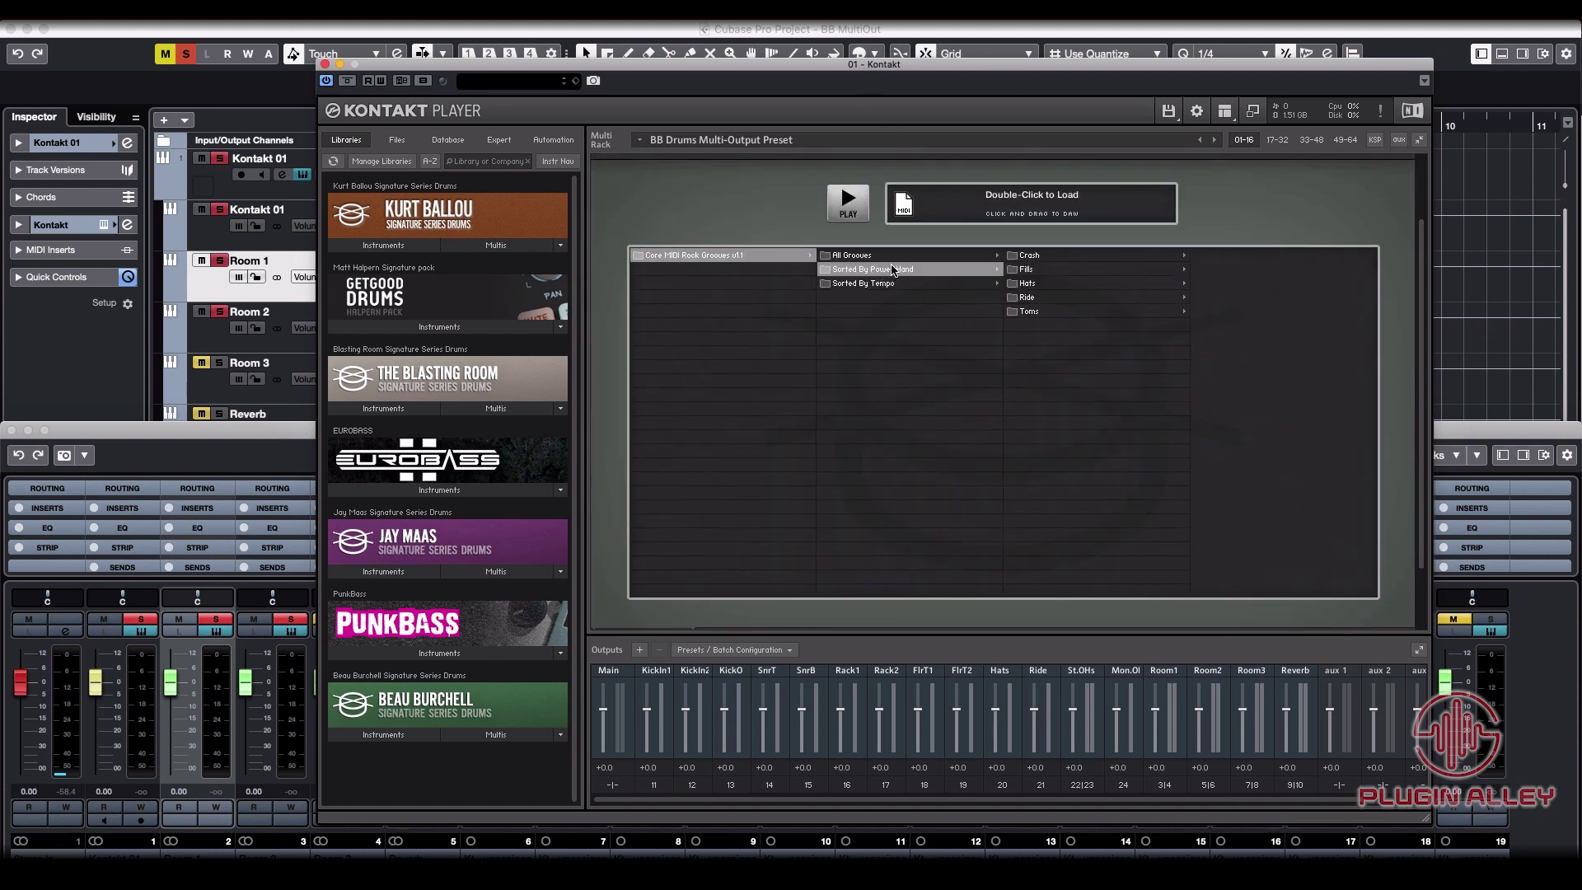
pyautogui.click(1063, 284)
pyautogui.scroll(-2, 1286, 345)
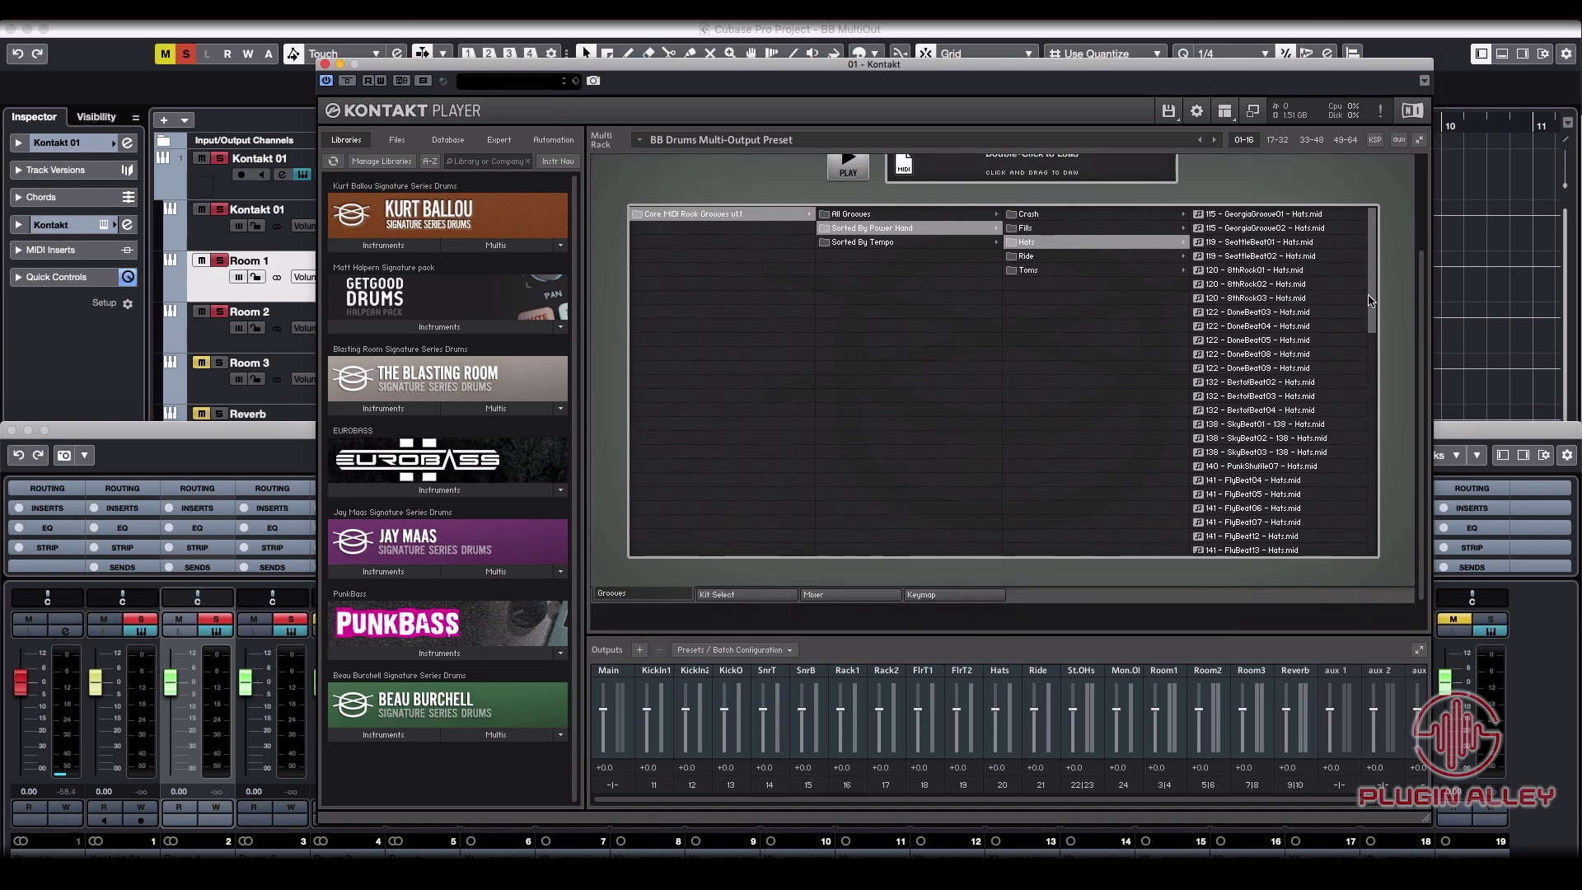
pyautogui.moveTo(1374, 287); pyautogui.dragTo(1359, 389)
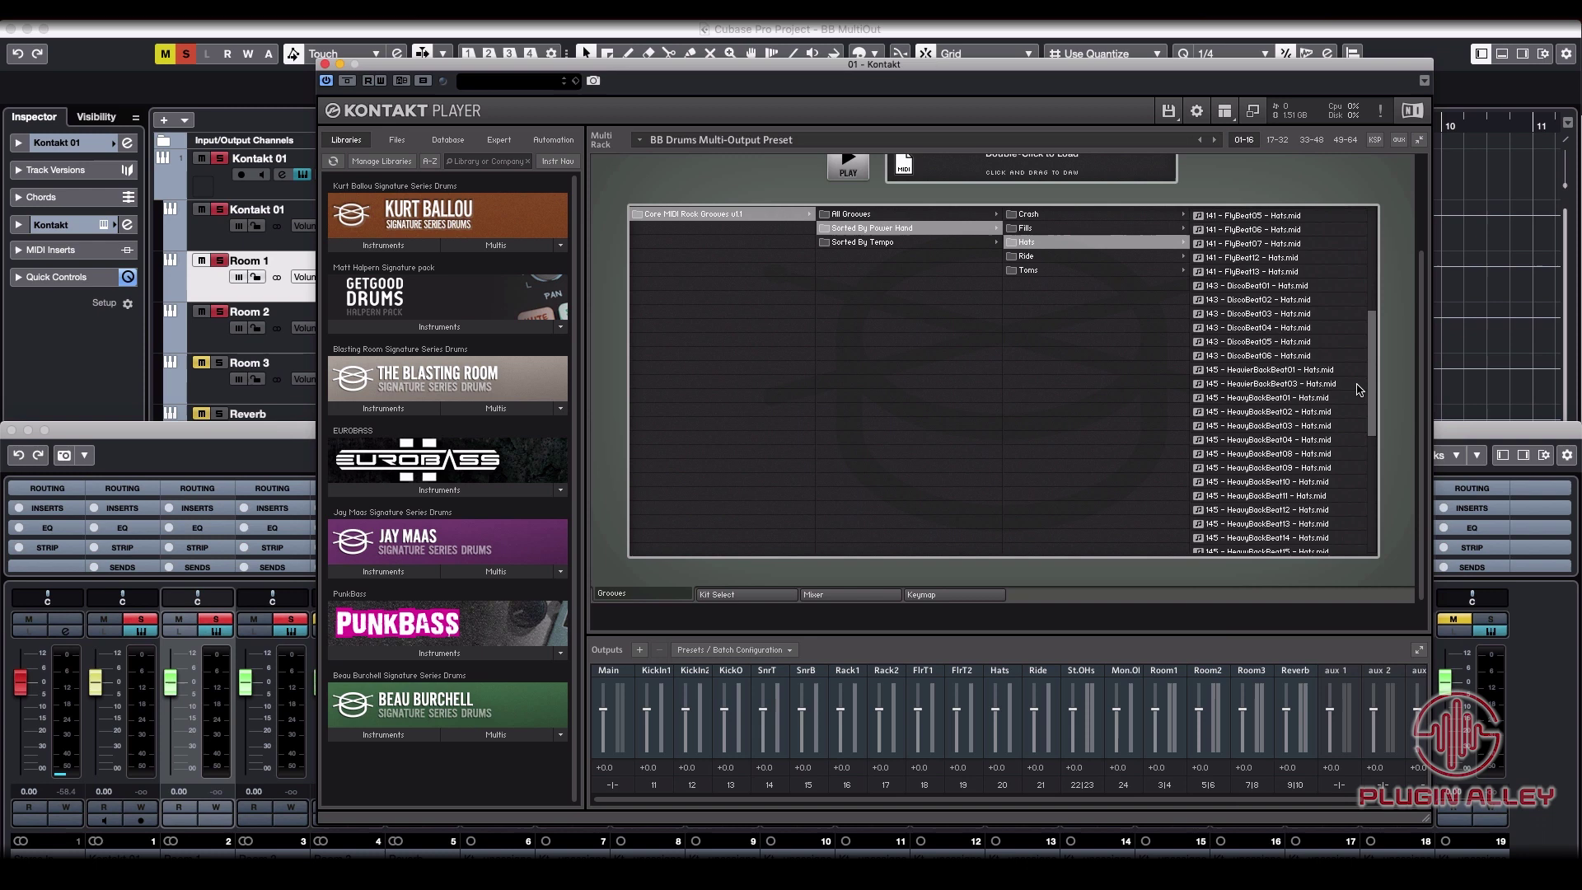
pyautogui.click(1292, 370)
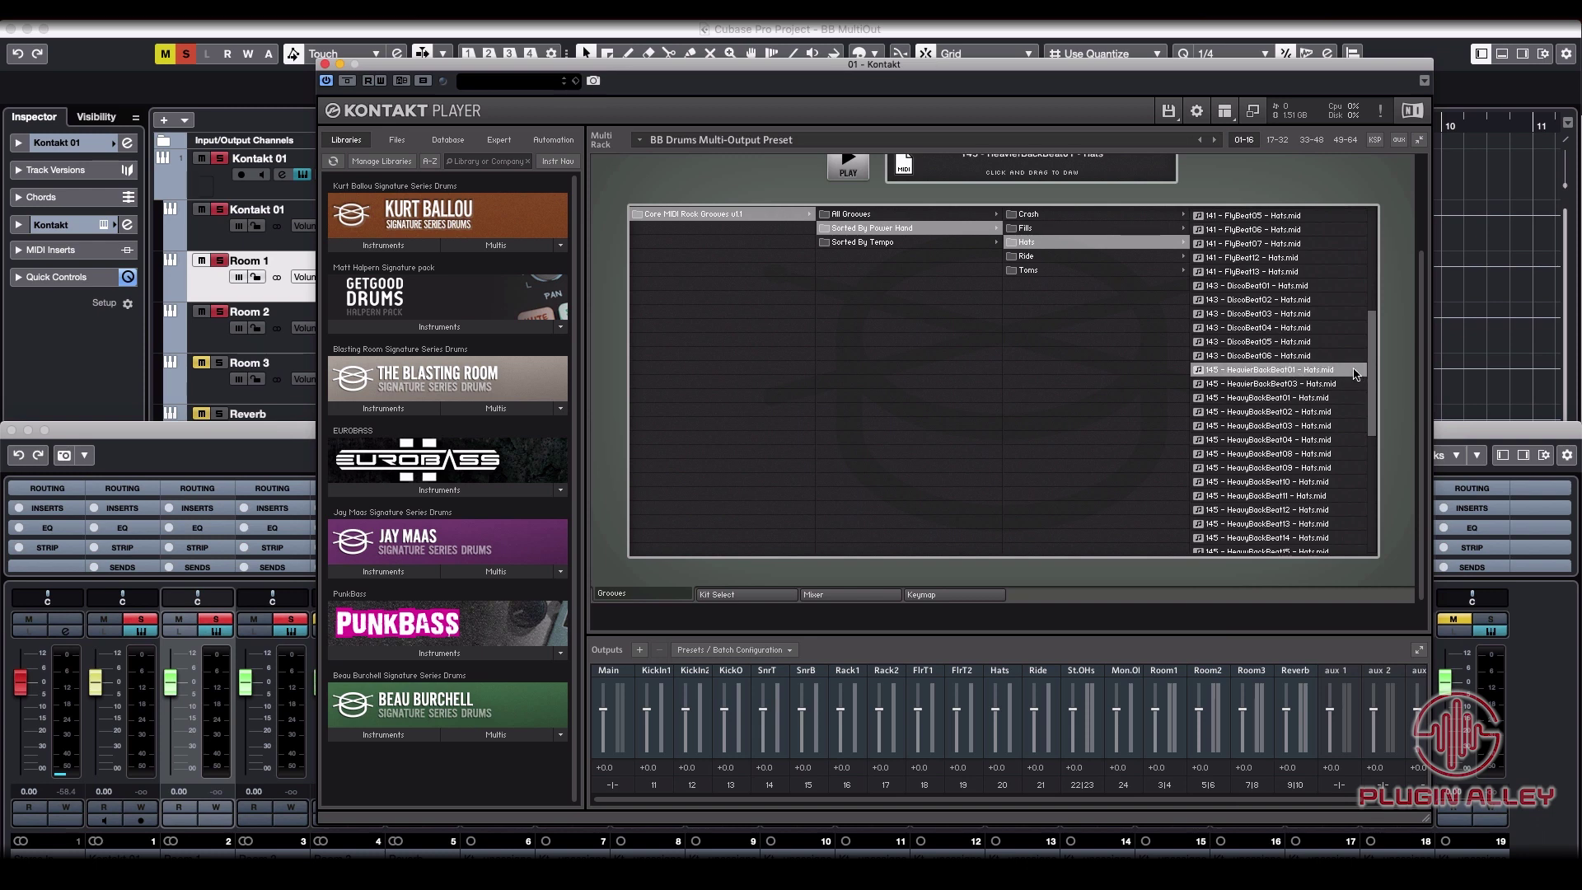
# Audition the selected hats groove, then stop the preview
pyautogui.scroll(2, 873, 216)
pyautogui.click(849, 204)
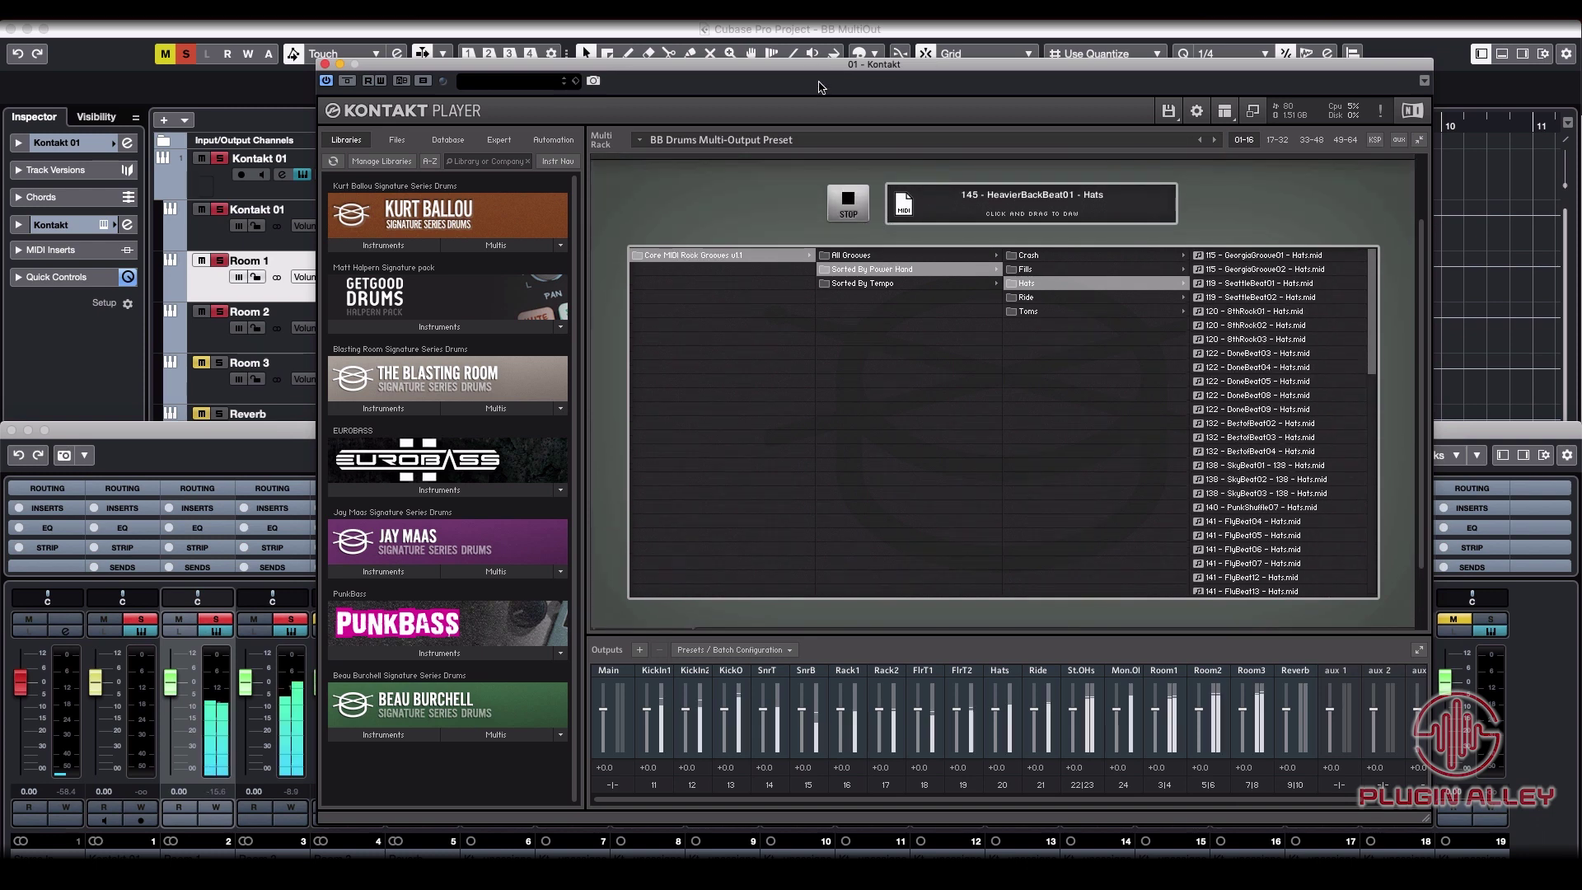
pyautogui.moveTo(823, 69); pyautogui.dragTo(935, 248)
pyautogui.click(960, 379)
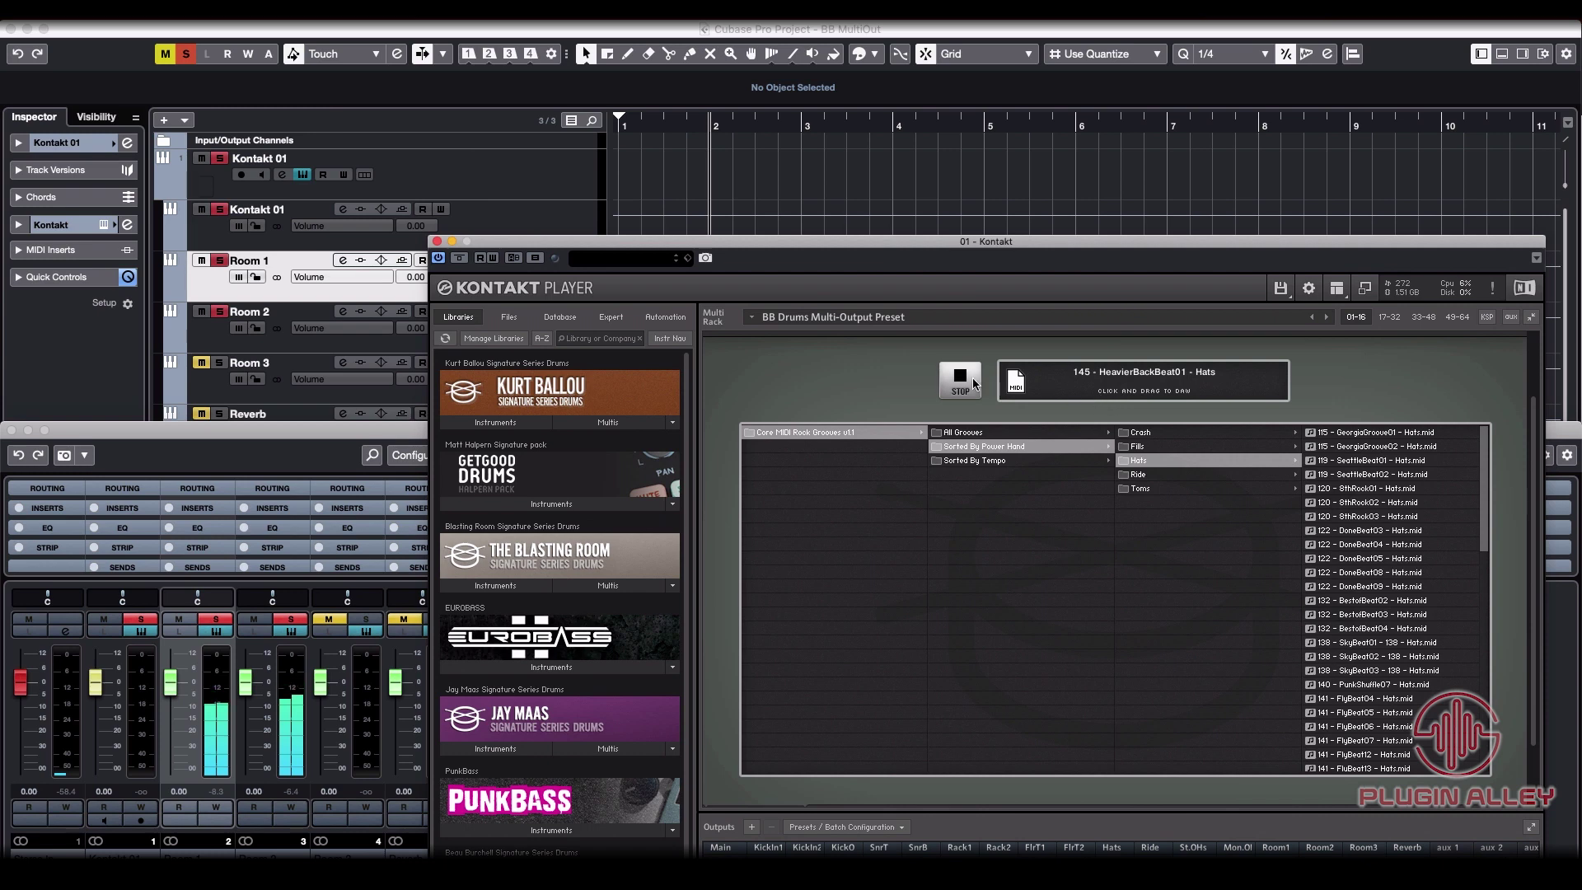
# Drop the HeavierBackBeat01 hats groove from Kontakt onto a new MIDI track at bar 2
pyautogui.moveTo(1154, 375); pyautogui.dragTo(717, 241)
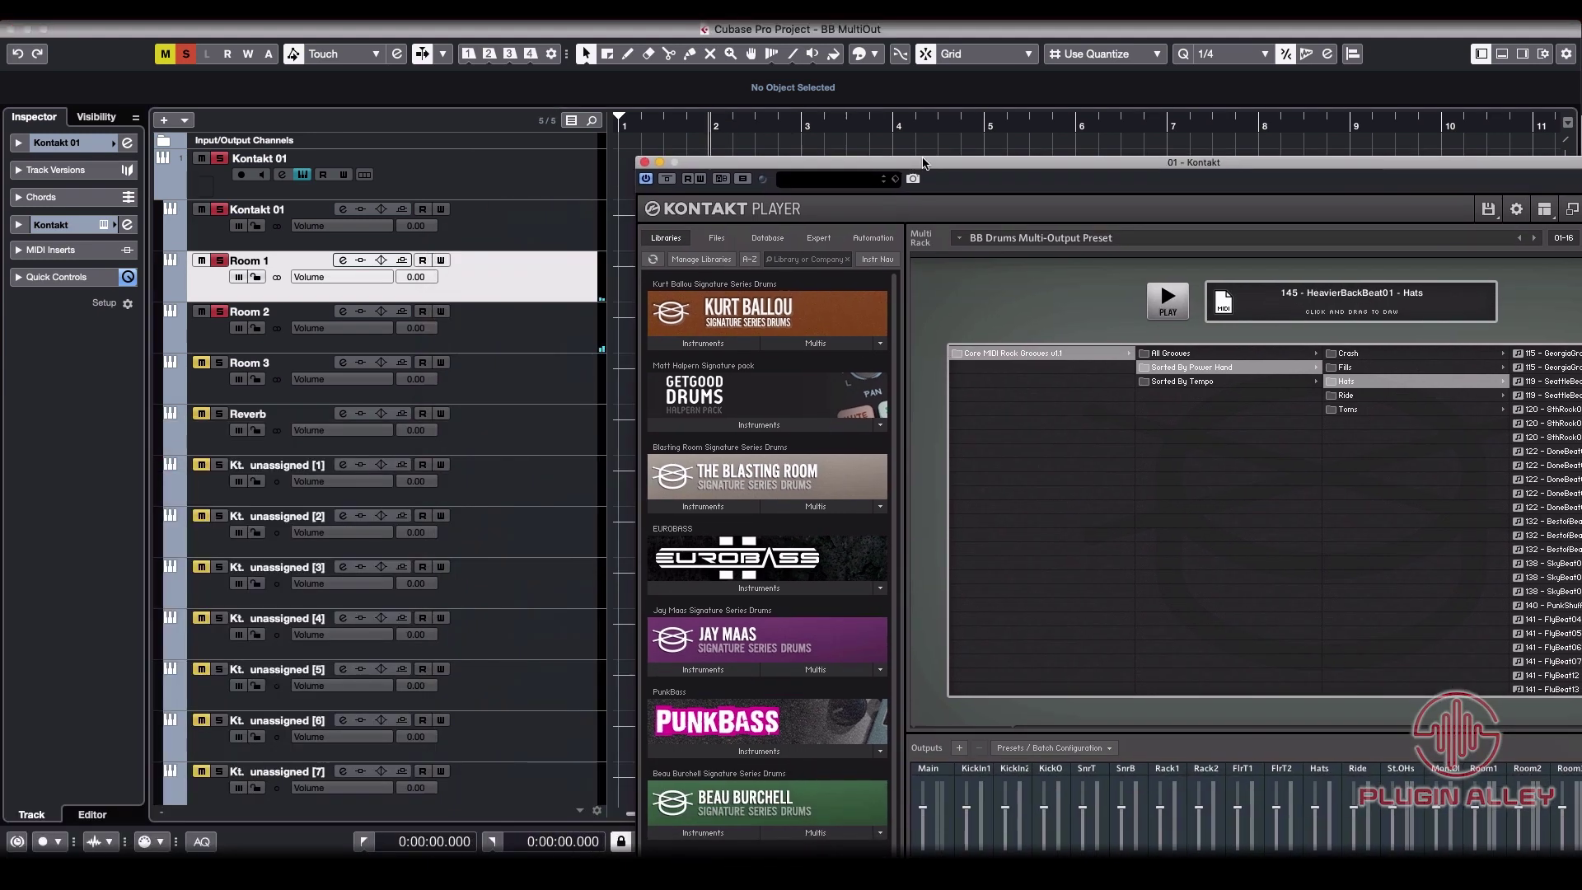
pyautogui.scroll(-8, 495, 330)
pyautogui.moveTo(770, 170); pyautogui.dragTo(568, 230)
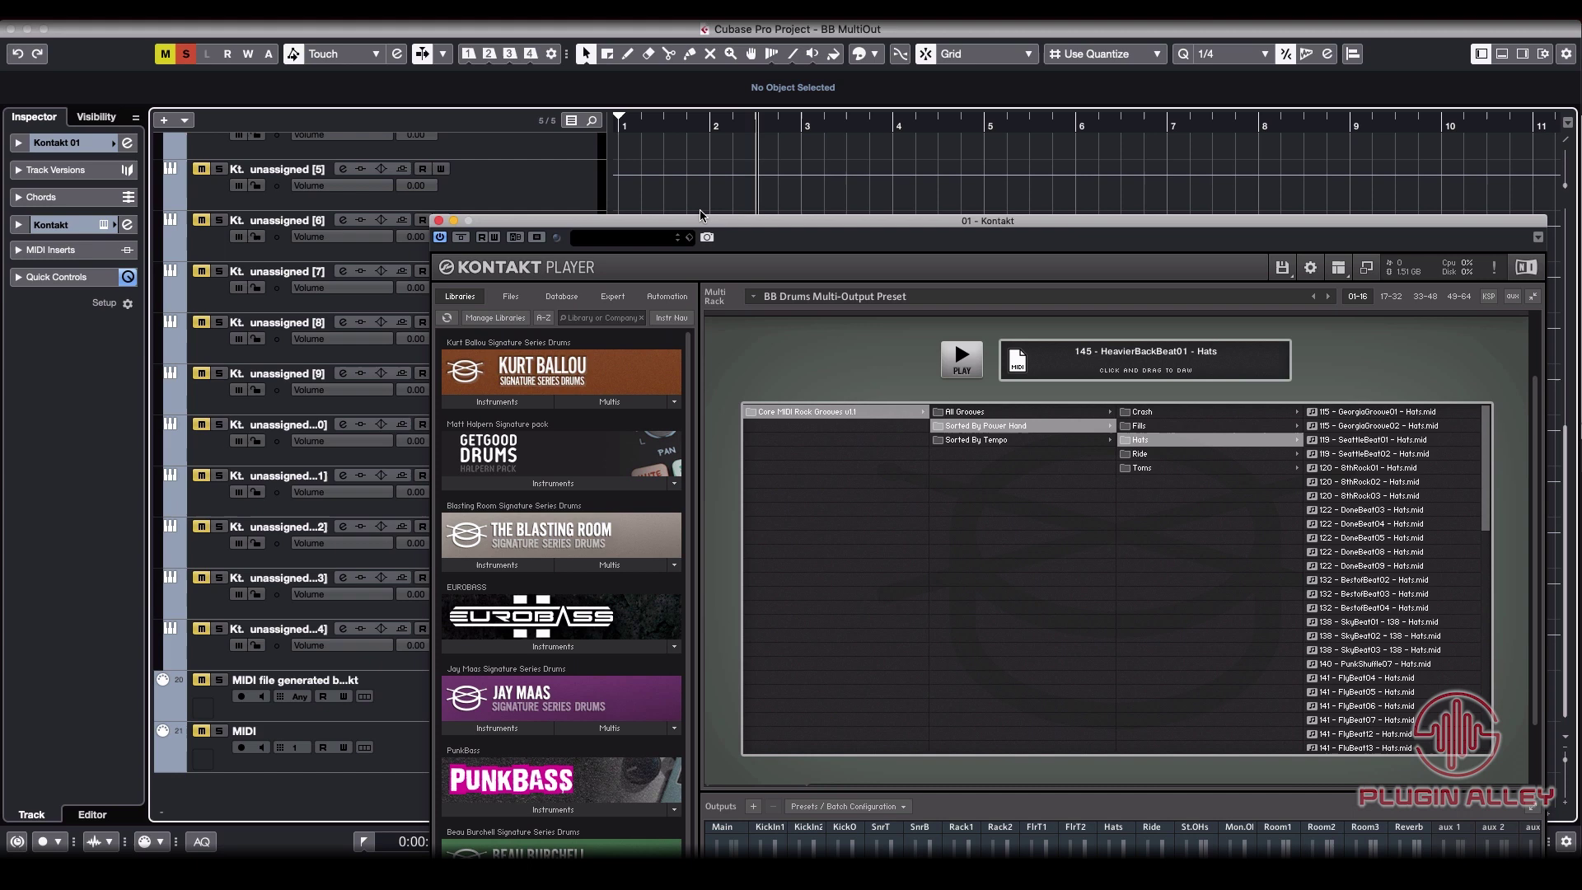
# Solo and unsolo the new MIDI track to audition it, then close the Kontakt window
pyautogui.click(219, 731)
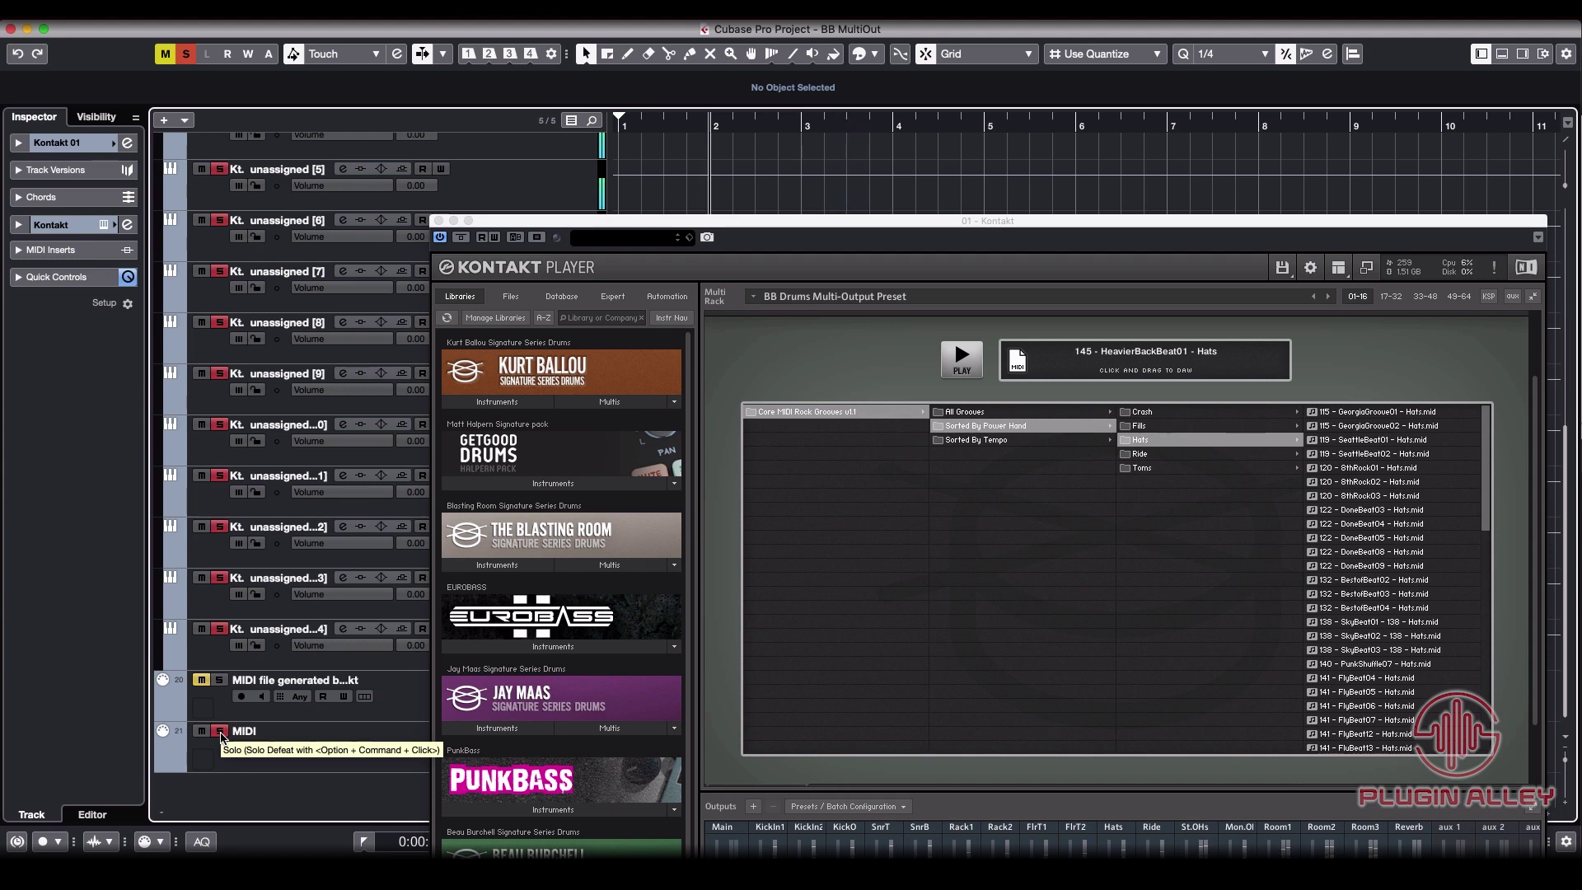
pyautogui.click(220, 736)
pyautogui.click(438, 221)
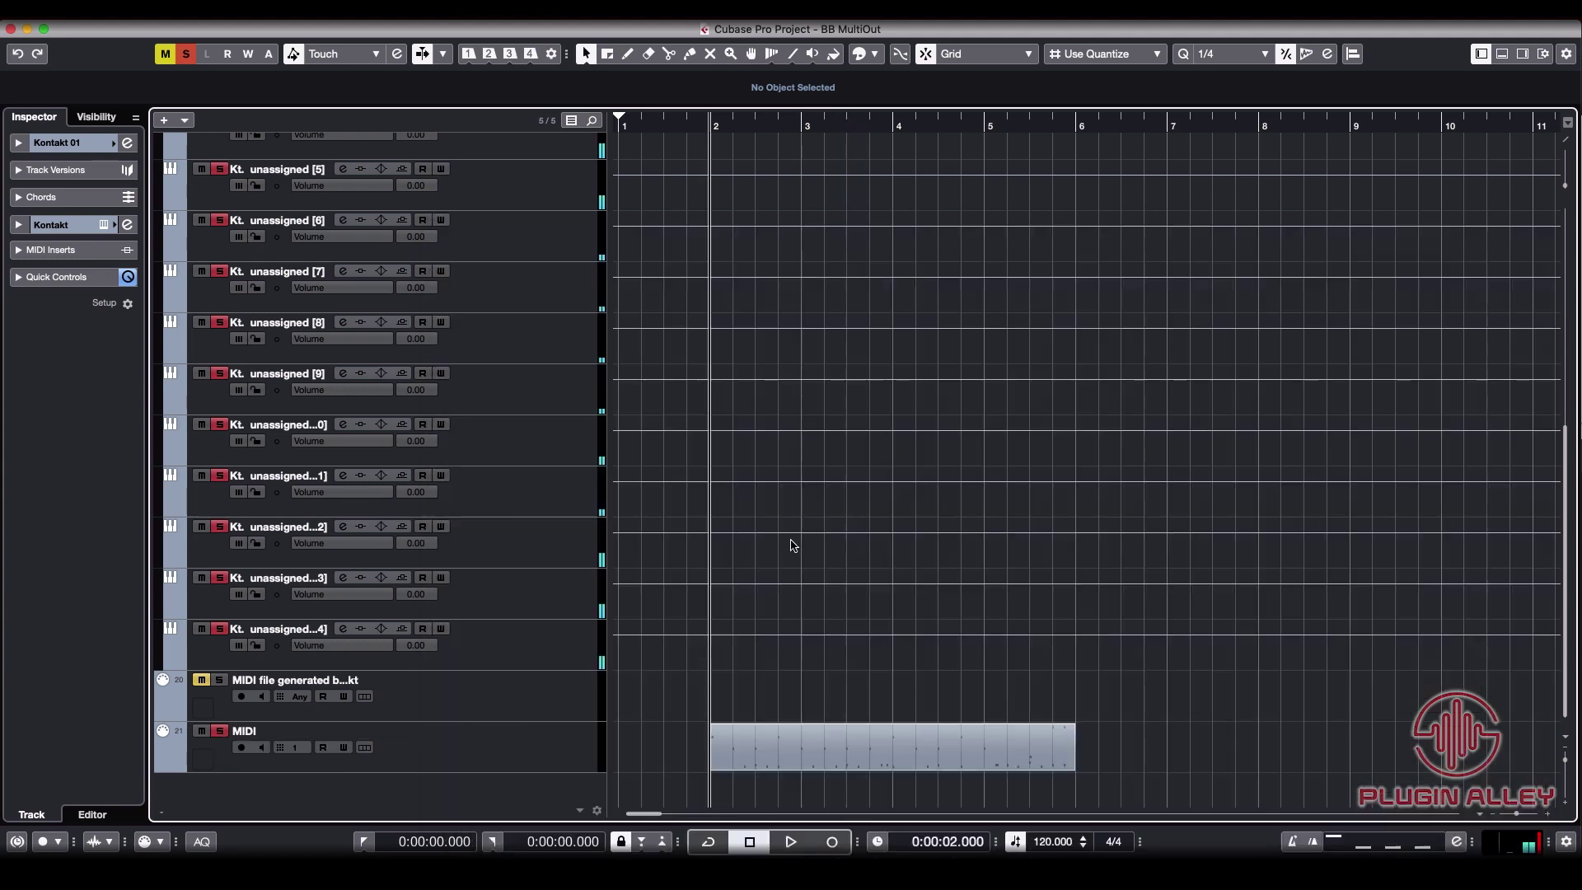
# In the MixConsole (F3), solo Kontakt 01 together with the Room 1, Room 2 and Room 3 channels
pyautogui.scroll(5, 793, 547)
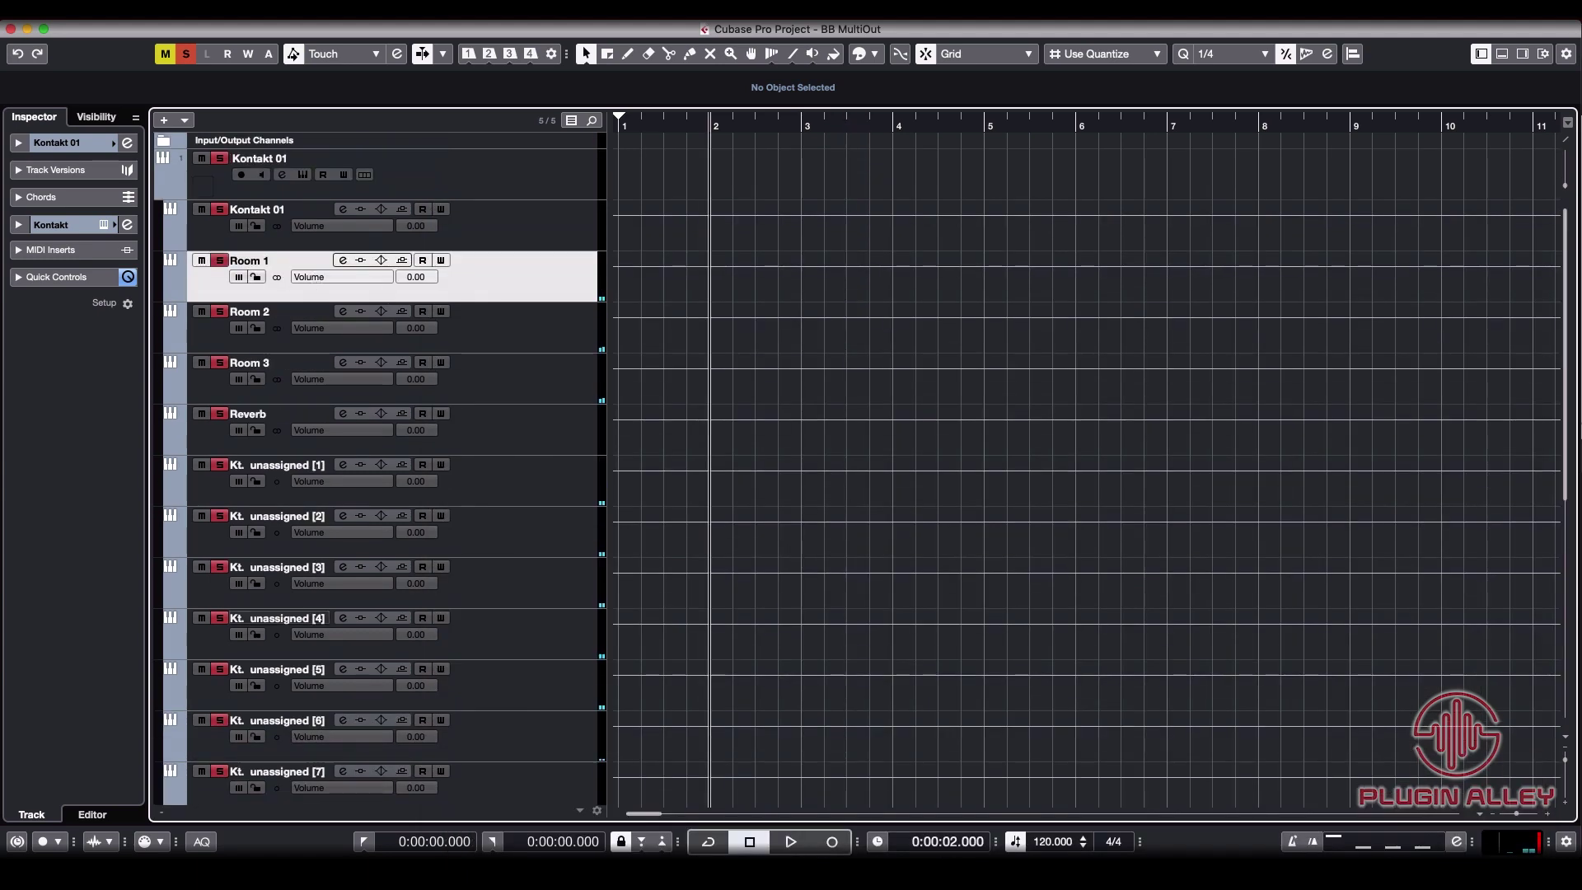
pyautogui.press('F3')
pyautogui.click(144, 622)
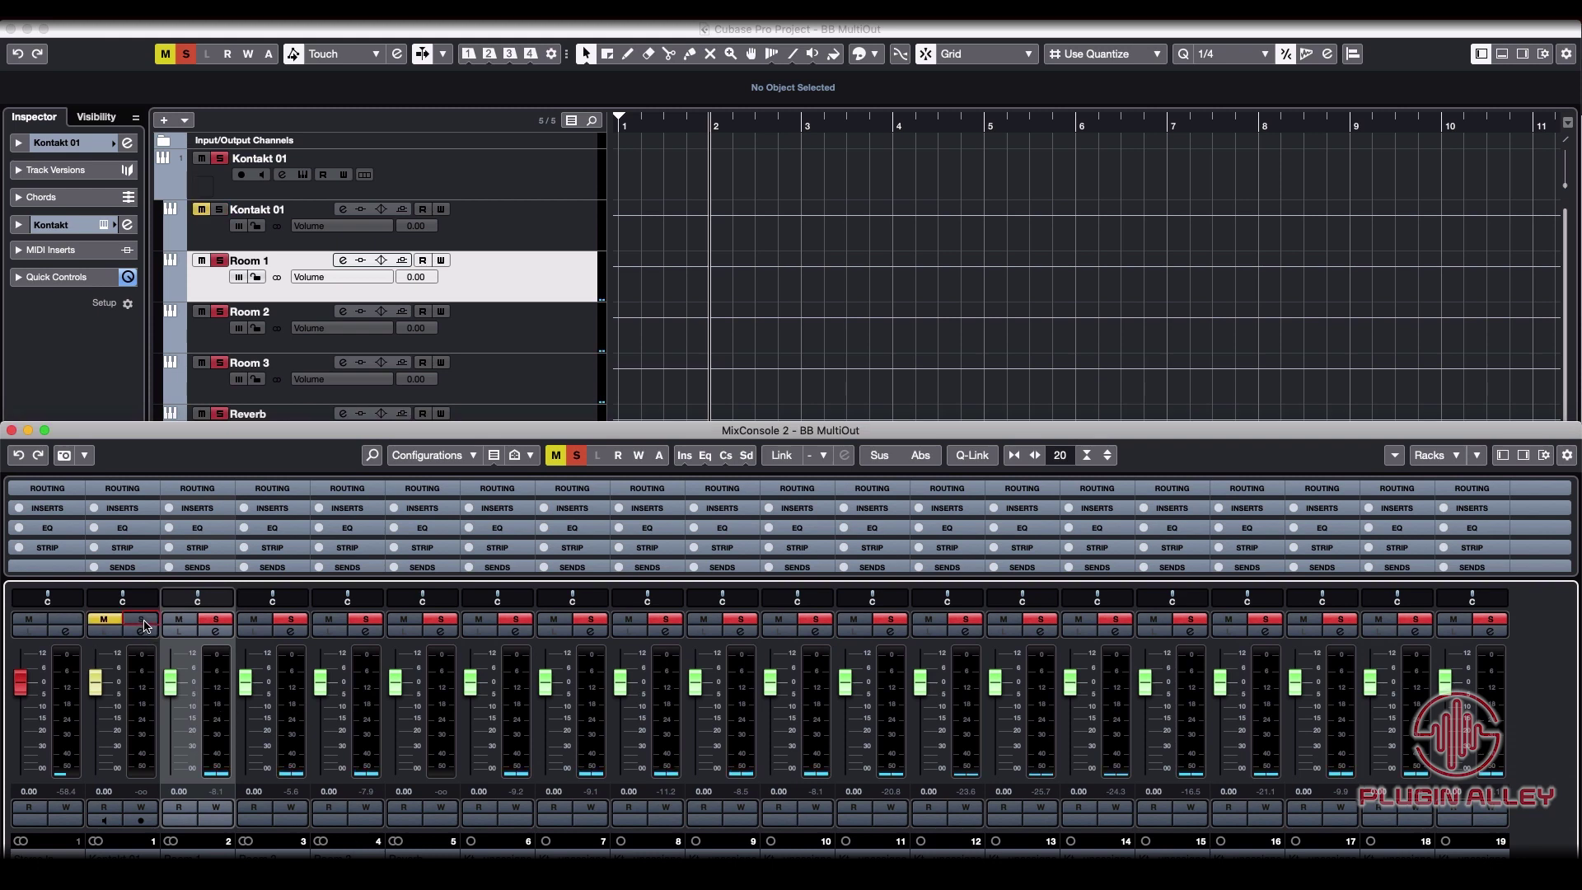
pyautogui.keyDown('super'); pyautogui.click(145, 622); pyautogui.keyUp('super')
pyautogui.click(216, 620)
pyautogui.click(290, 620)
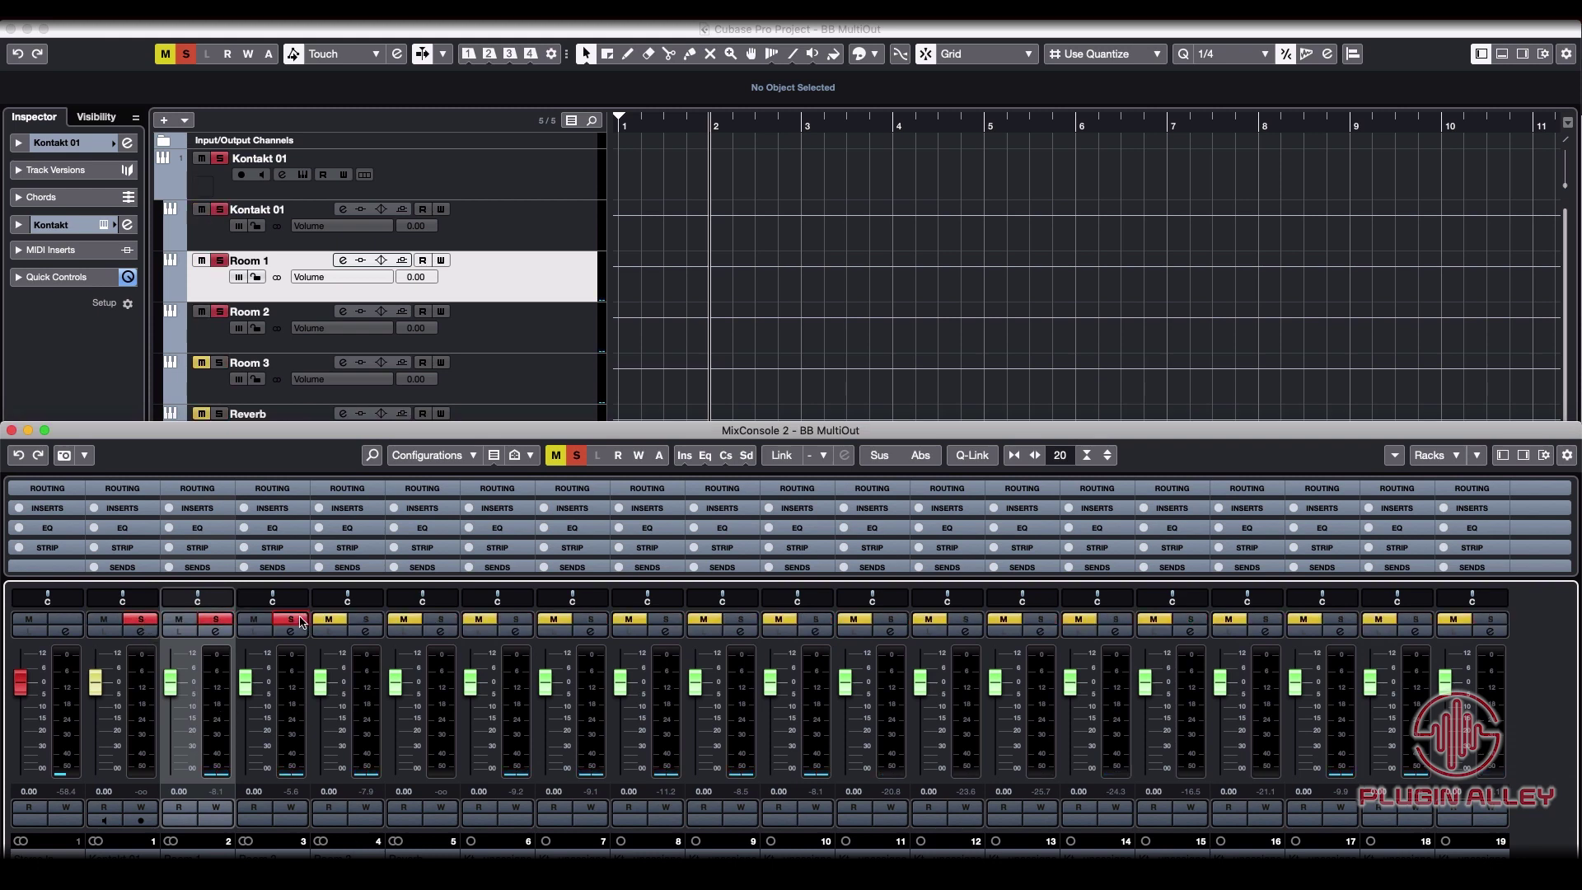
pyautogui.click(366, 619)
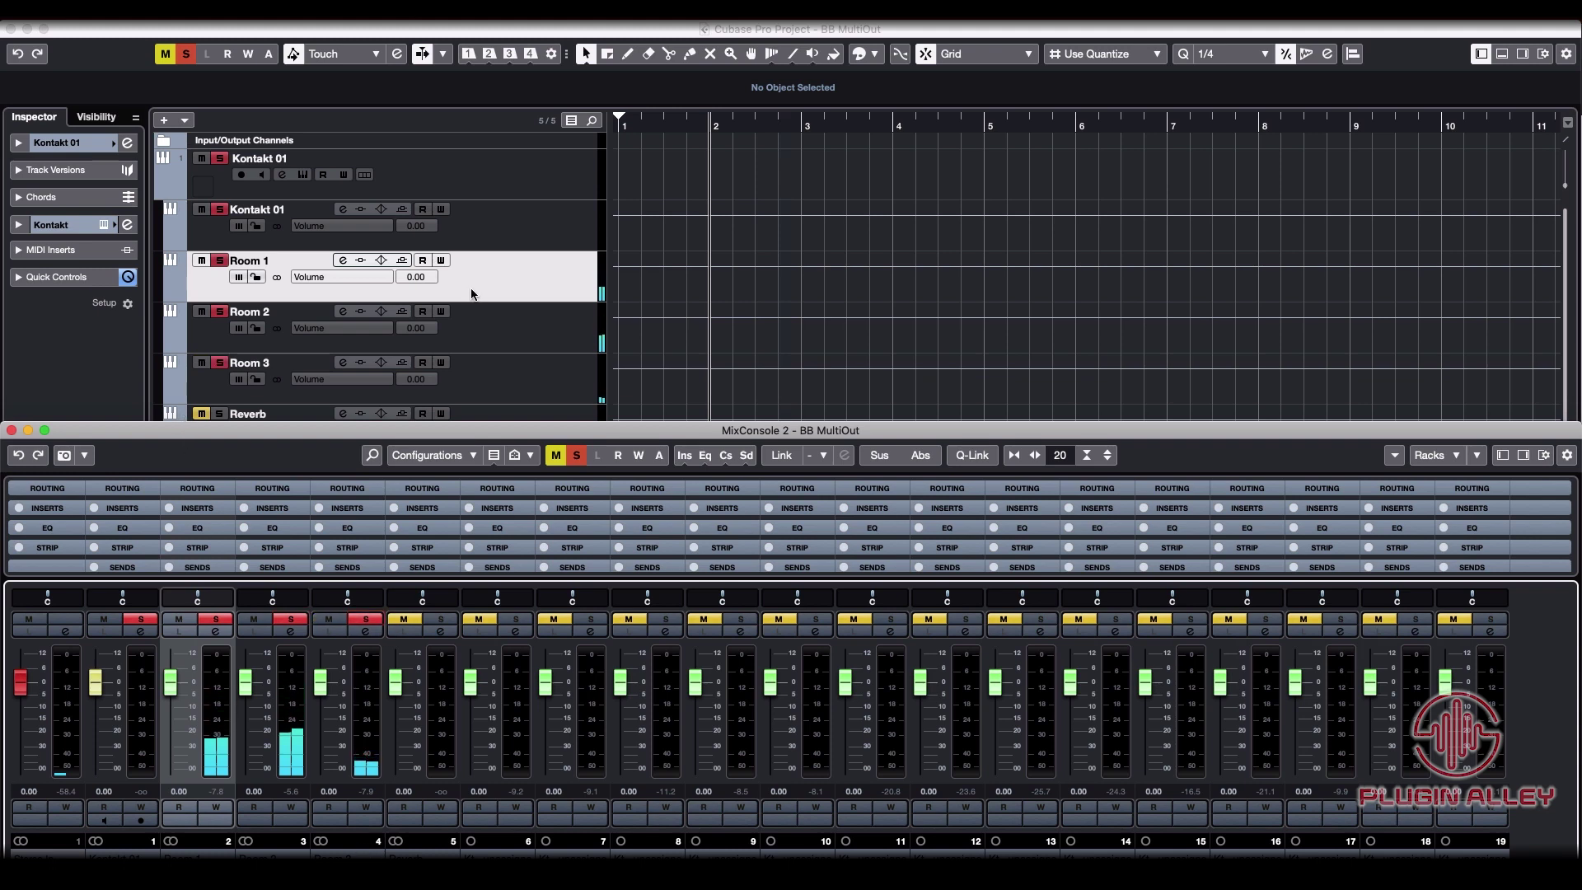
# Open Kontakt's Beau Burchell drum mixer and pull the ROOM 1, ROOM 2 and ROOM 3 faders down
pyautogui.press('F3')
pyautogui.click(310, 177)
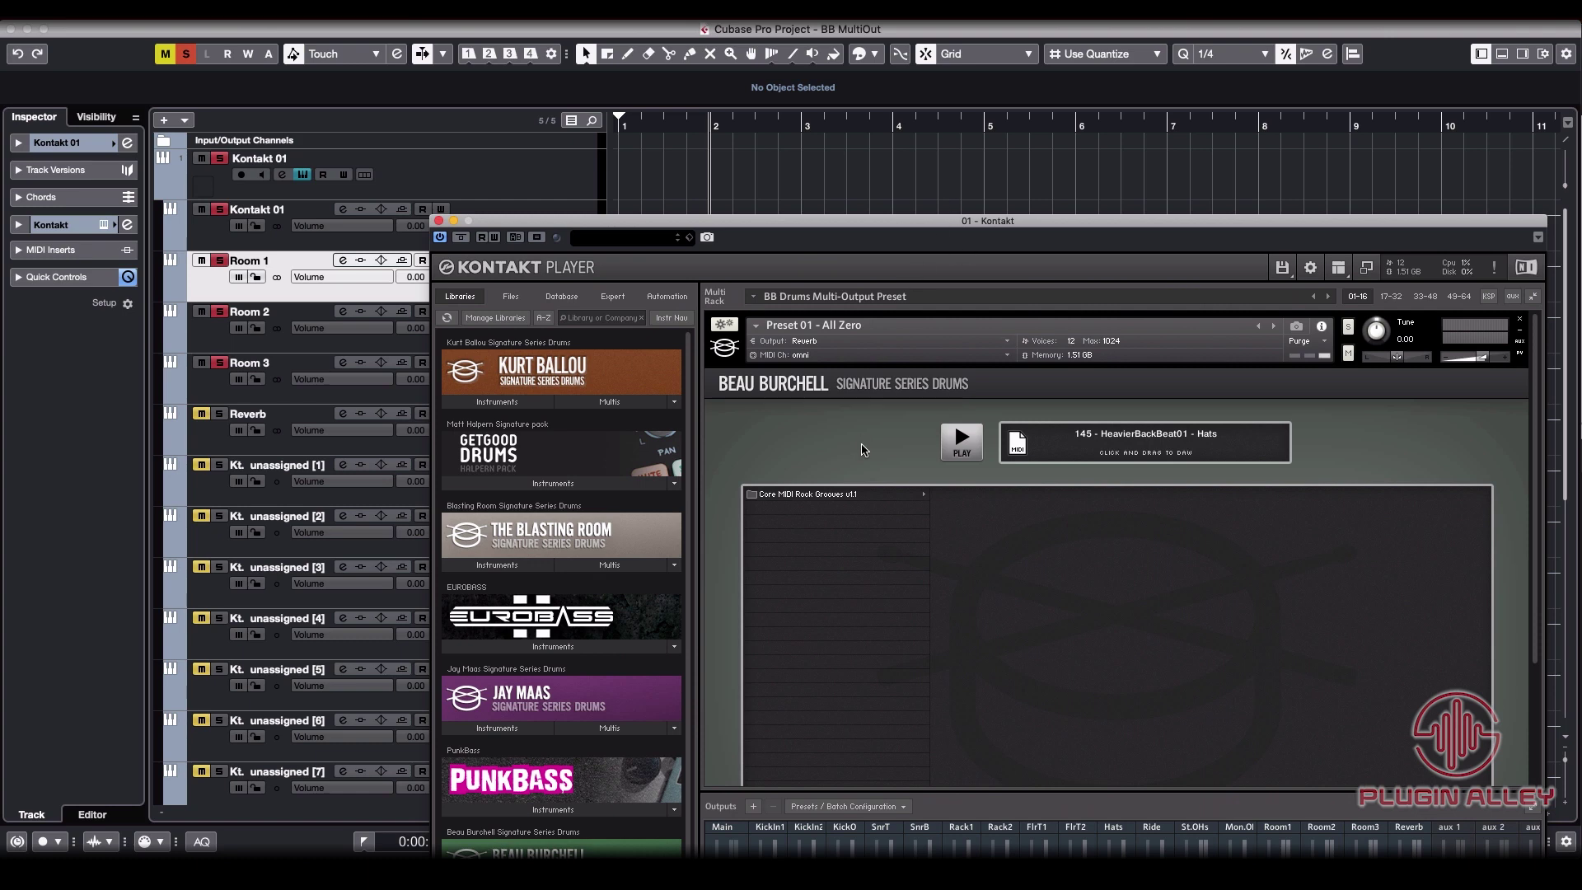
pyautogui.scroll(-5, 862, 449)
pyautogui.click(979, 718)
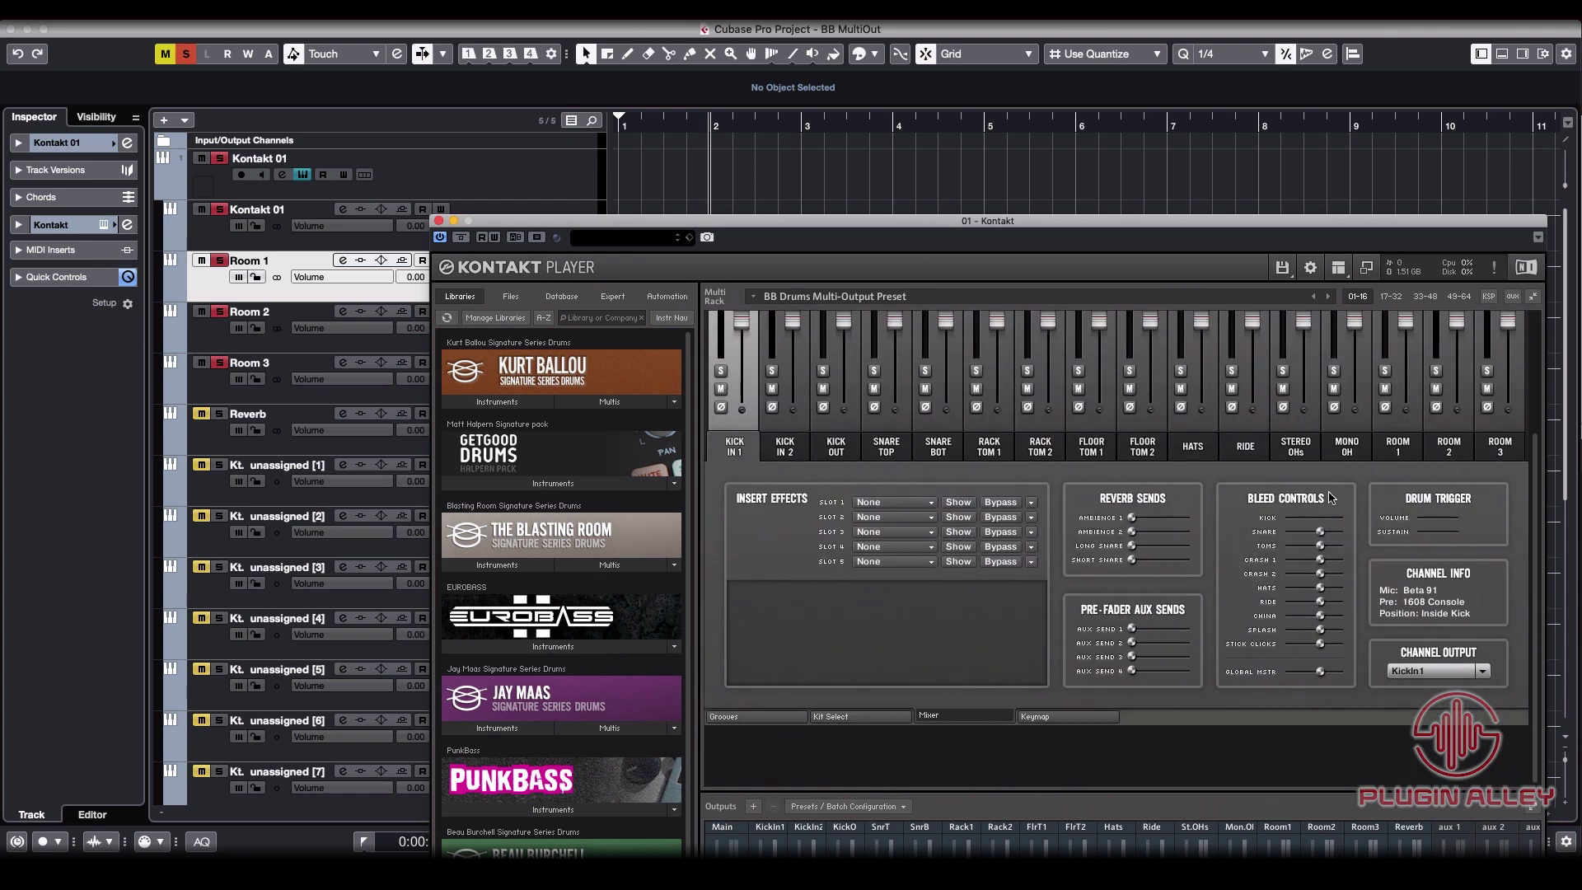
pyautogui.moveTo(1406, 321); pyautogui.dragTo(1406, 395)
pyautogui.moveTo(1456, 320); pyautogui.dragTo(1456, 398)
pyautogui.moveTo(1508, 321); pyautogui.dragTo(1508, 402)
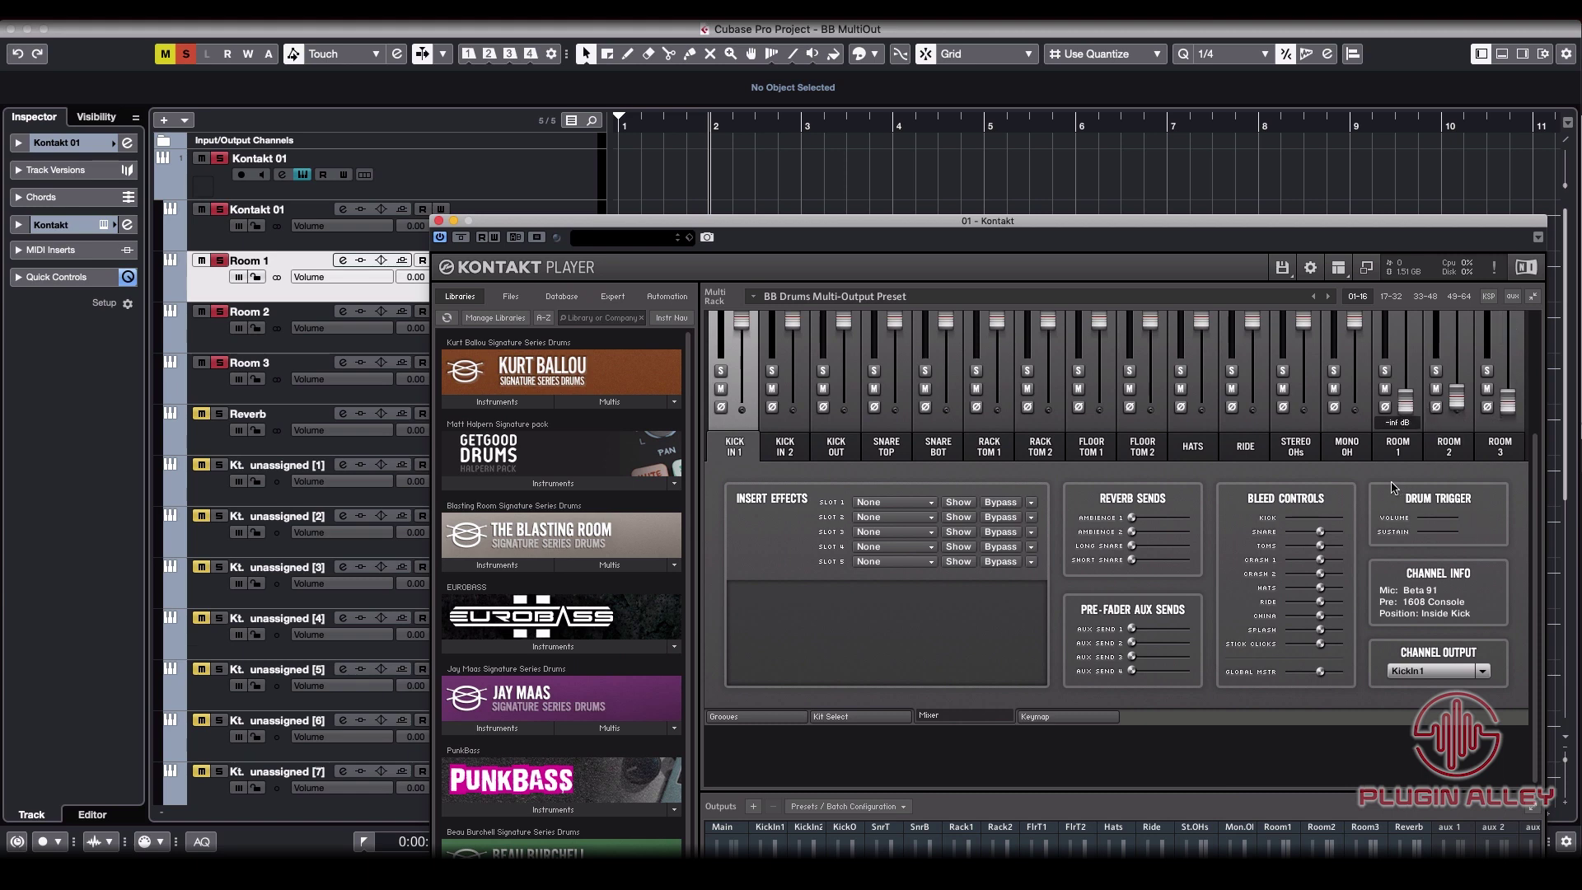
# Reset ROOM 1 to 0.0 dB and, during playback, pull it down then raise it to 6.0 dB
pyautogui.press('F3')
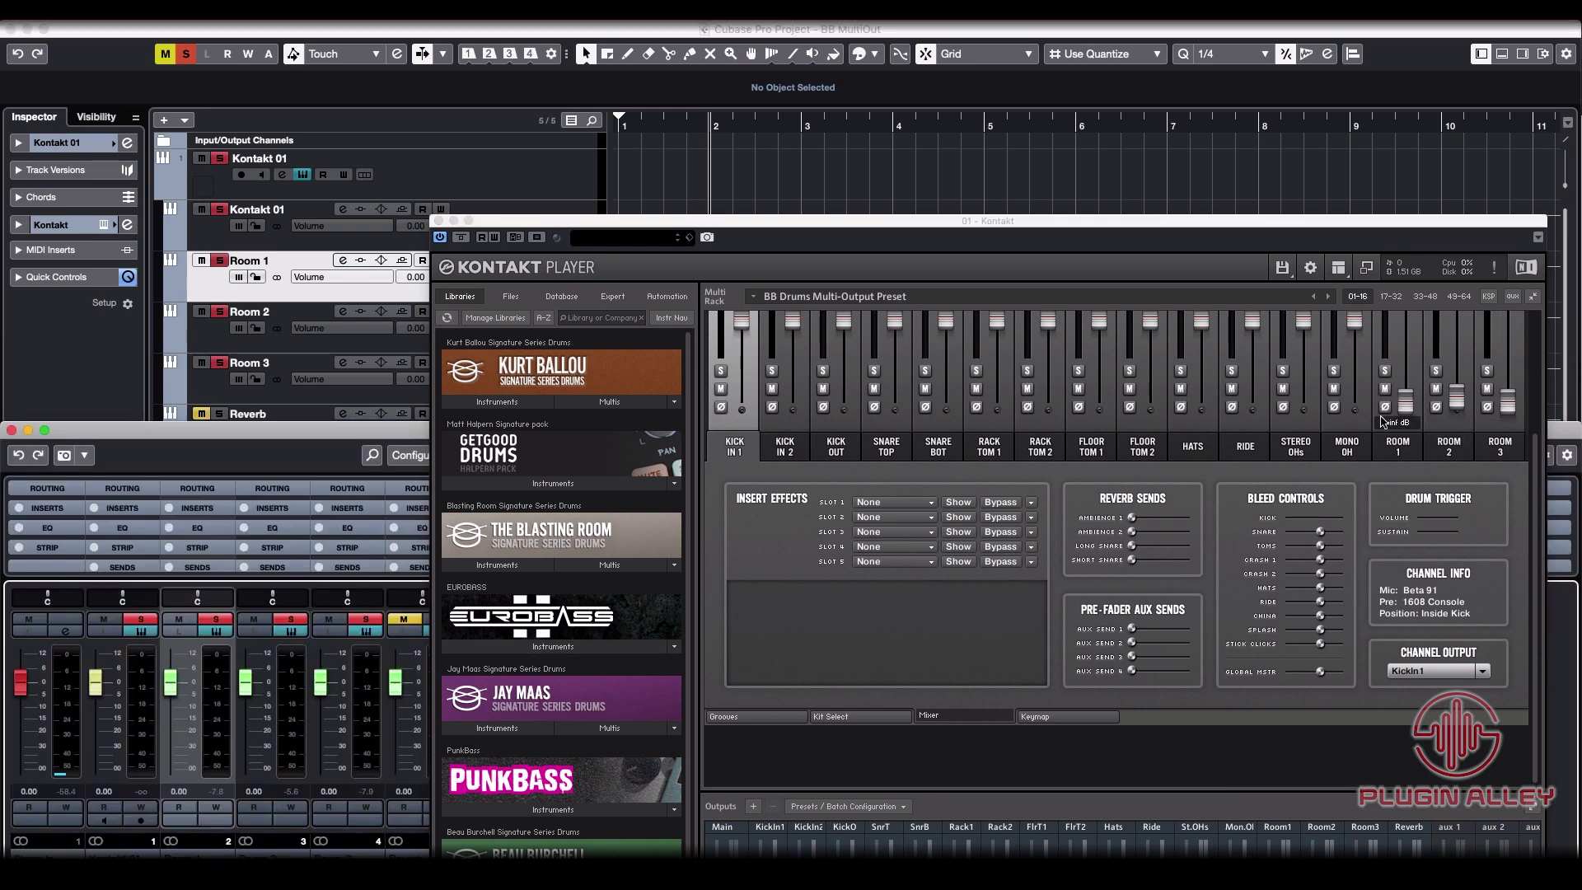
pyautogui.keyDown('super'); pyautogui.click(1408, 410); pyautogui.keyUp('super')
pyautogui.press('space')
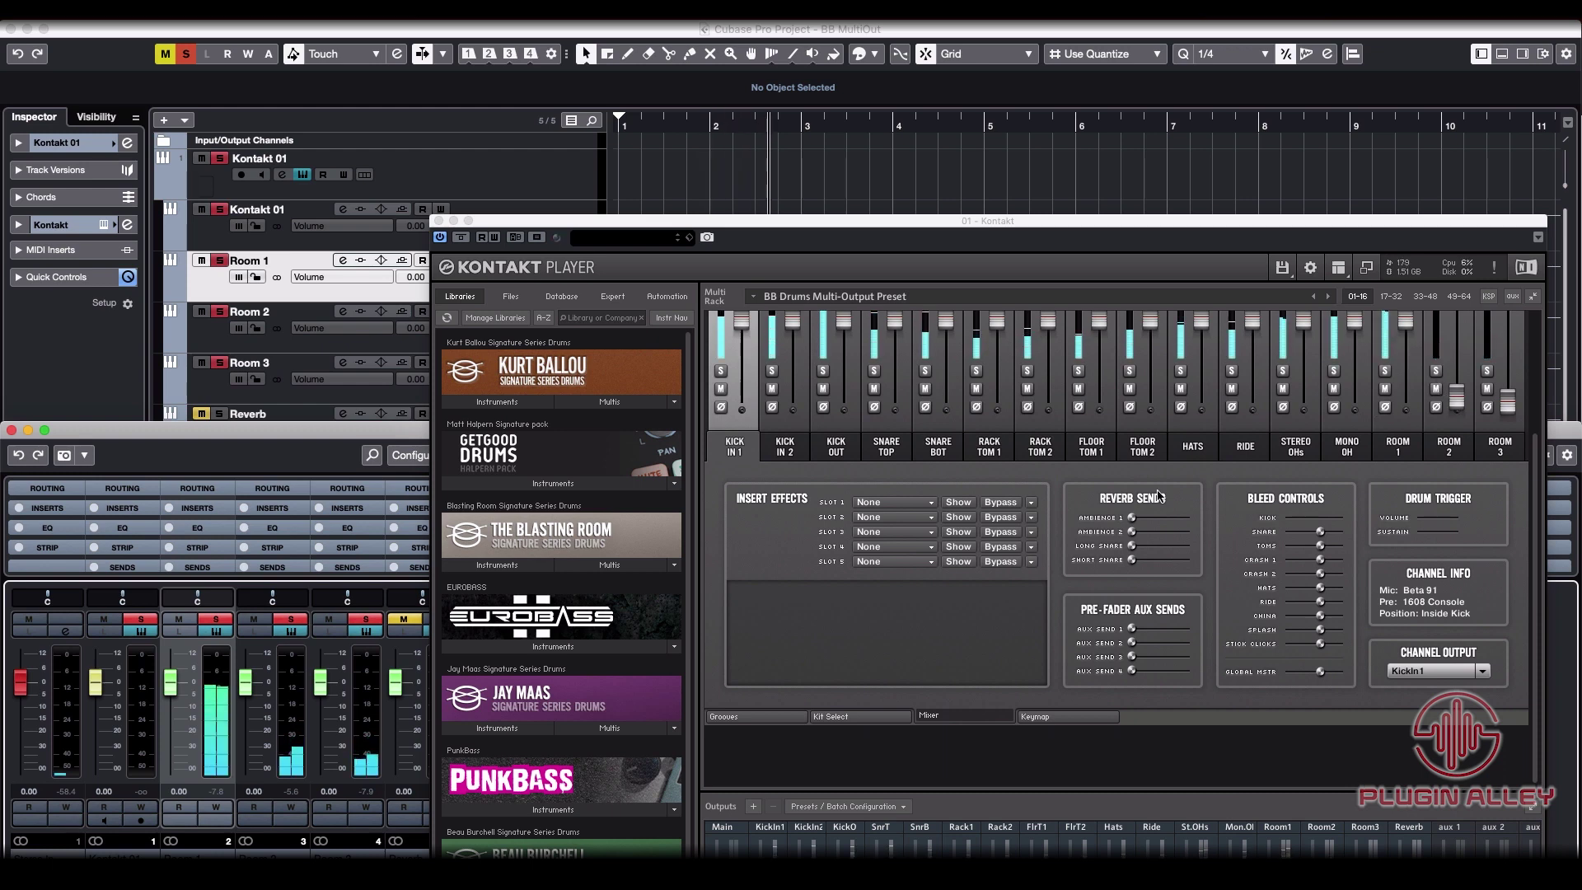
pyautogui.moveTo(1405, 321); pyautogui.dragTo(1396, 494)
pyautogui.moveTo(1405, 402); pyautogui.dragTo(1406, 325)
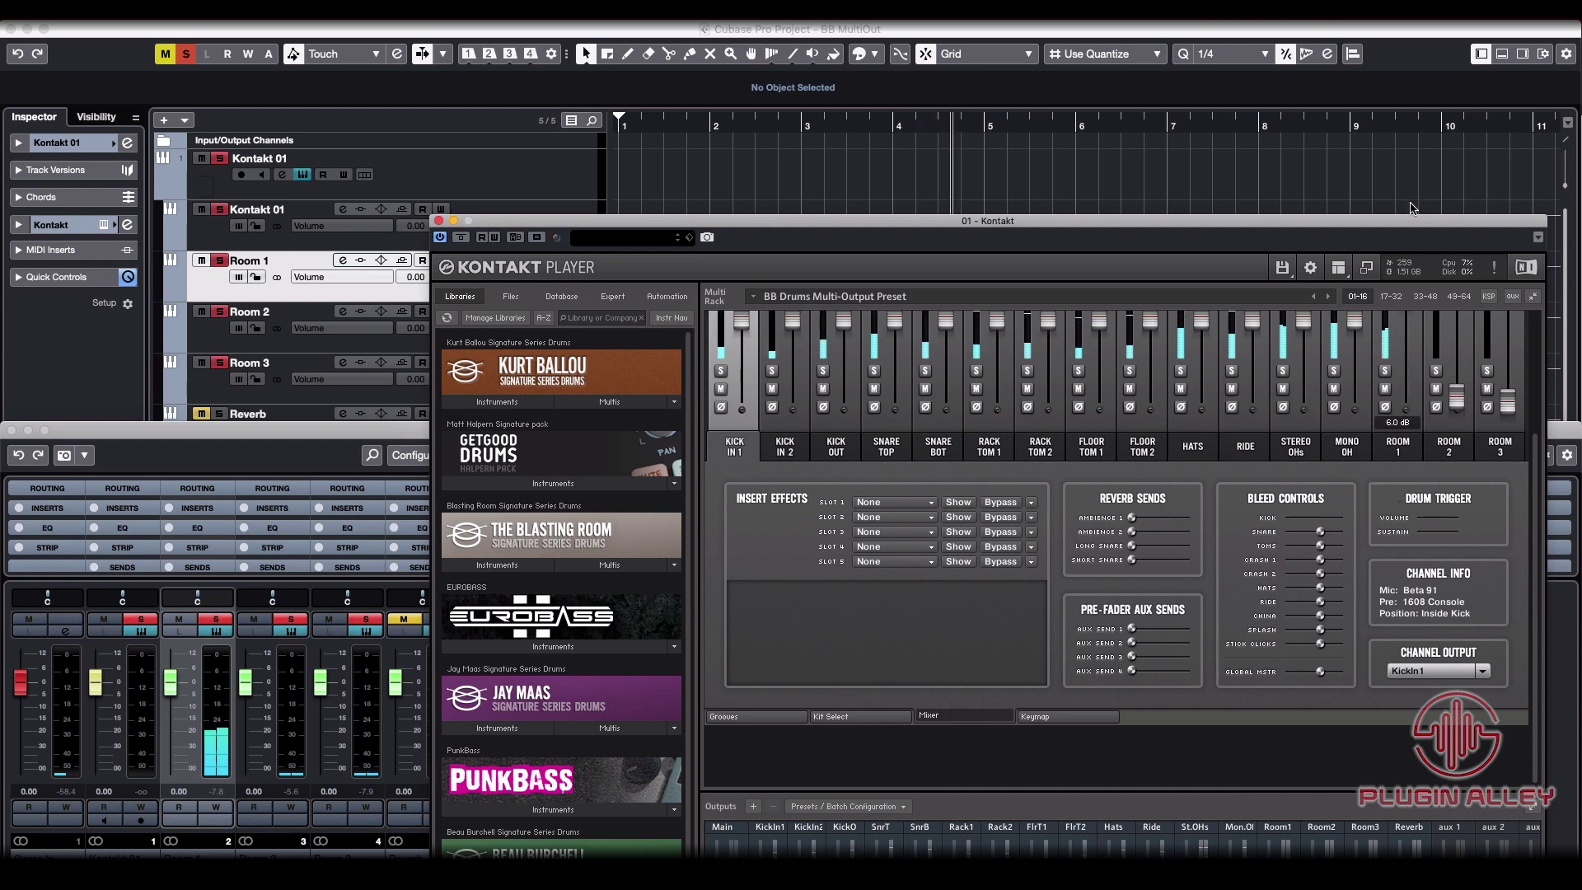
pyautogui.scroll(1, 1408, 410)
pyautogui.scroll(4, 1408, 410)
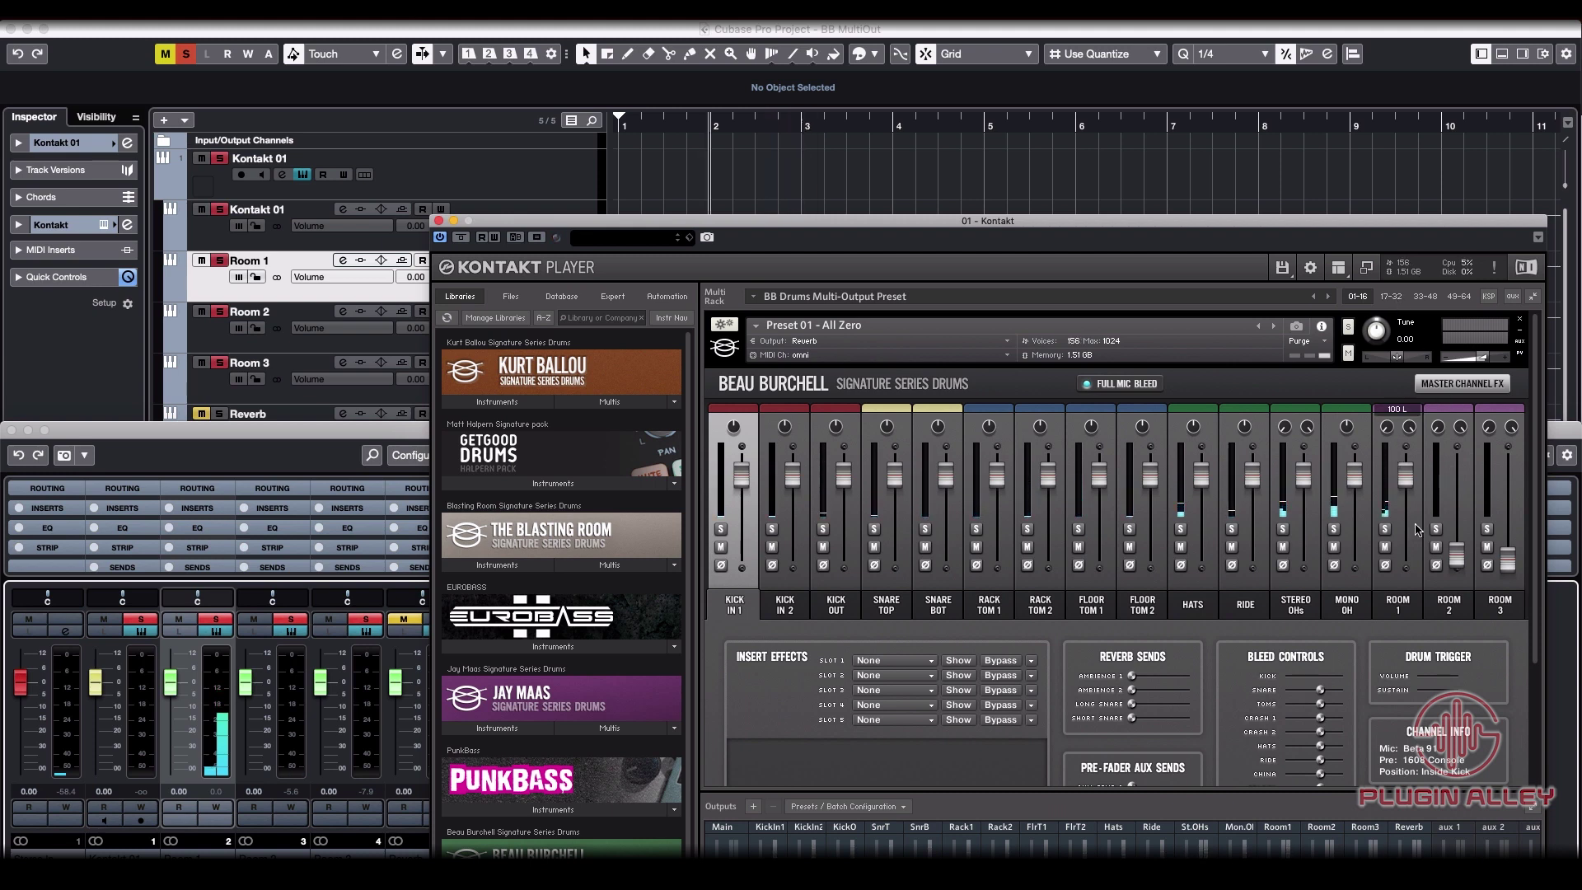
# Restore the ROOM 2 and ROOM 3 faders to 0.0 dB, then pull ROOM 3 down to silence
pyautogui.keyDown('super'); pyautogui.click(1455, 554); pyautogui.keyUp('super')
pyautogui.keyDown('super'); pyautogui.click(1504, 561); pyautogui.keyUp('super')
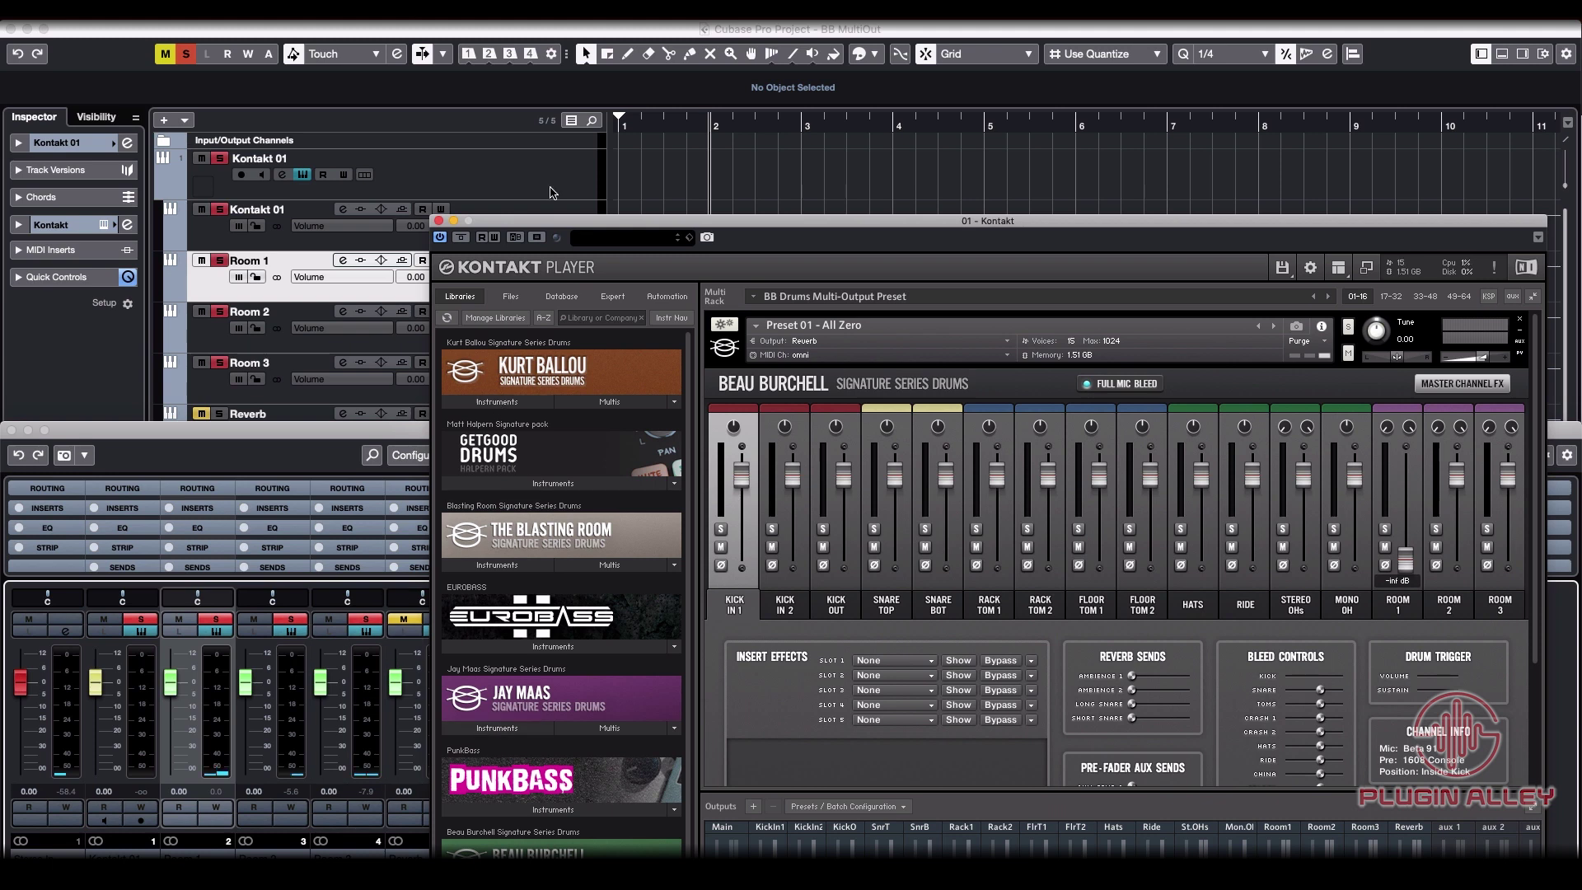
pyautogui.moveTo(554, 227); pyautogui.dragTo(751, 140)
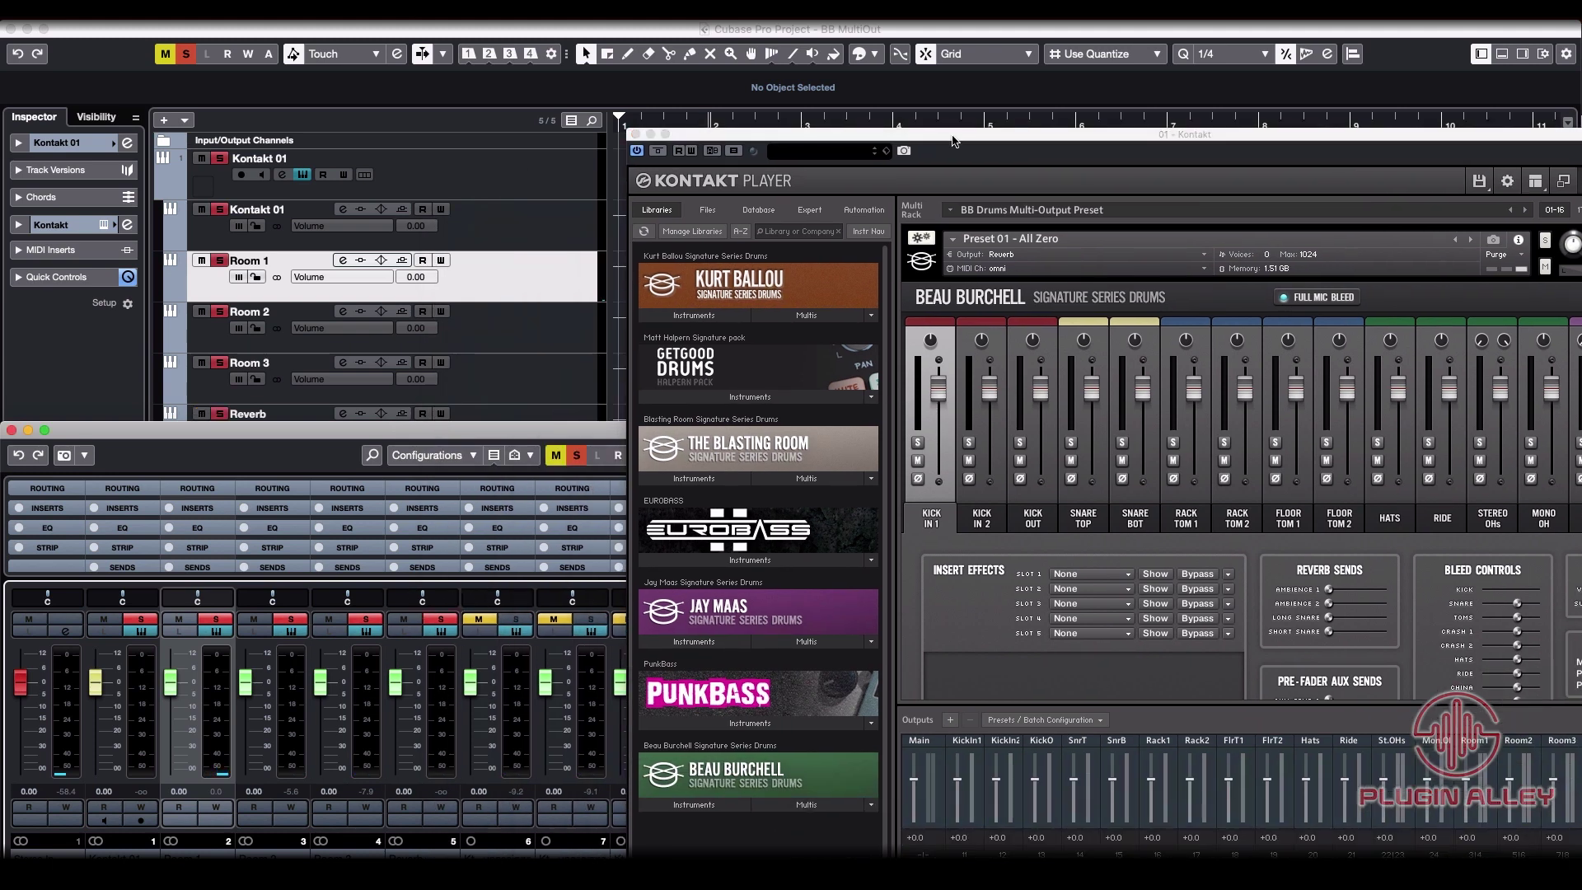
pyautogui.moveTo(904, 134); pyautogui.dragTo(636, 122)
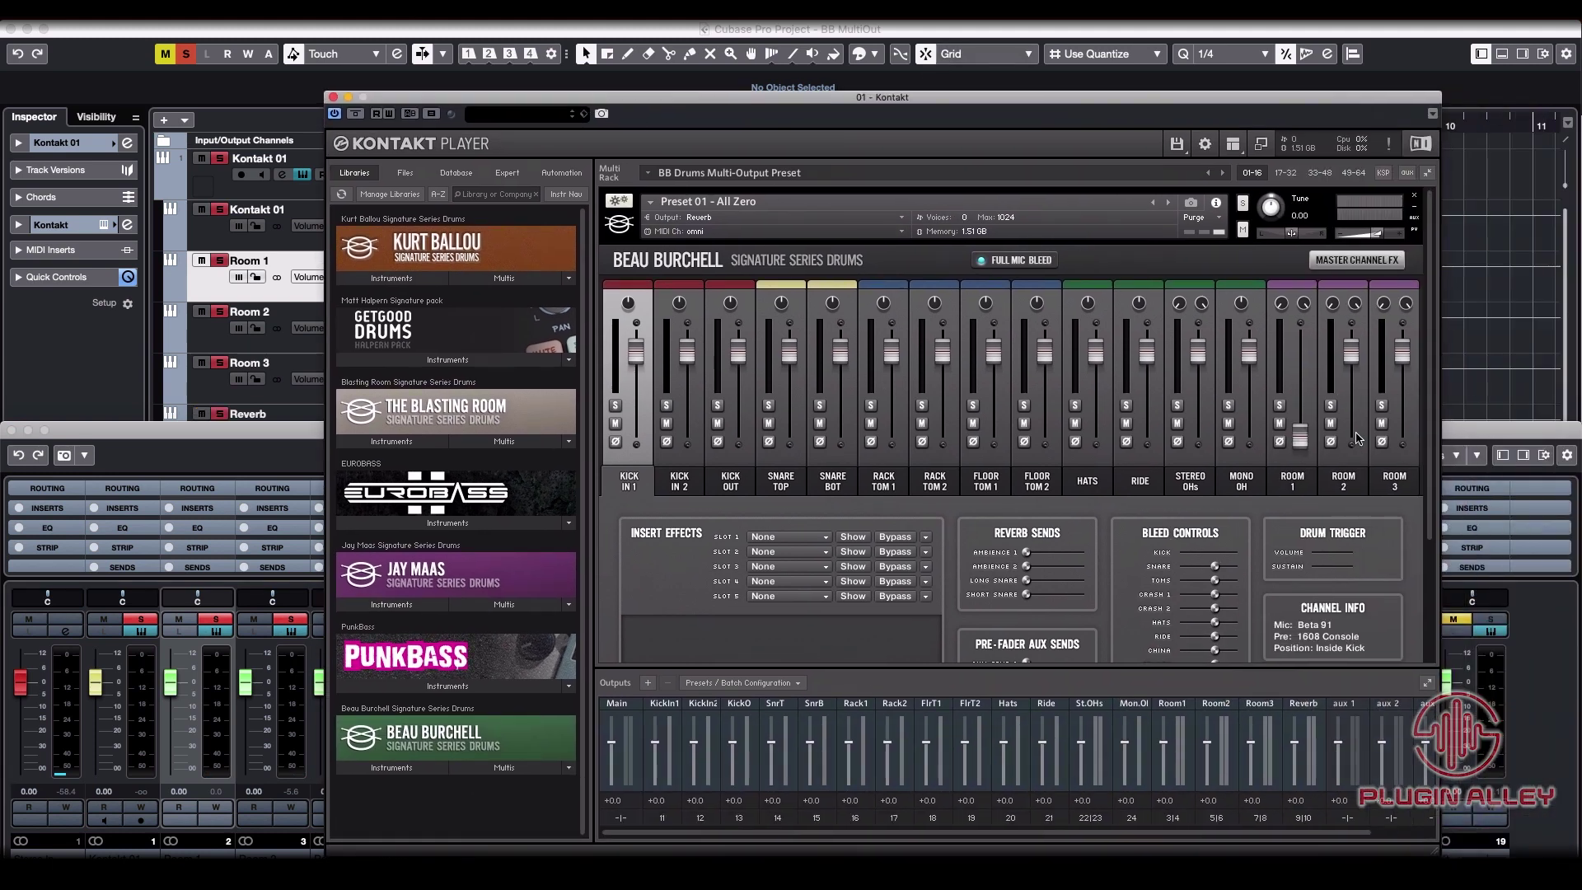
pyautogui.moveTo(1403, 350); pyautogui.dragTo(1402, 436)
# With playback running, raise ROOM 2's Long Snare reverb send to about -0.9 dB
pyautogui.click(1343, 482)
pyautogui.press('space')
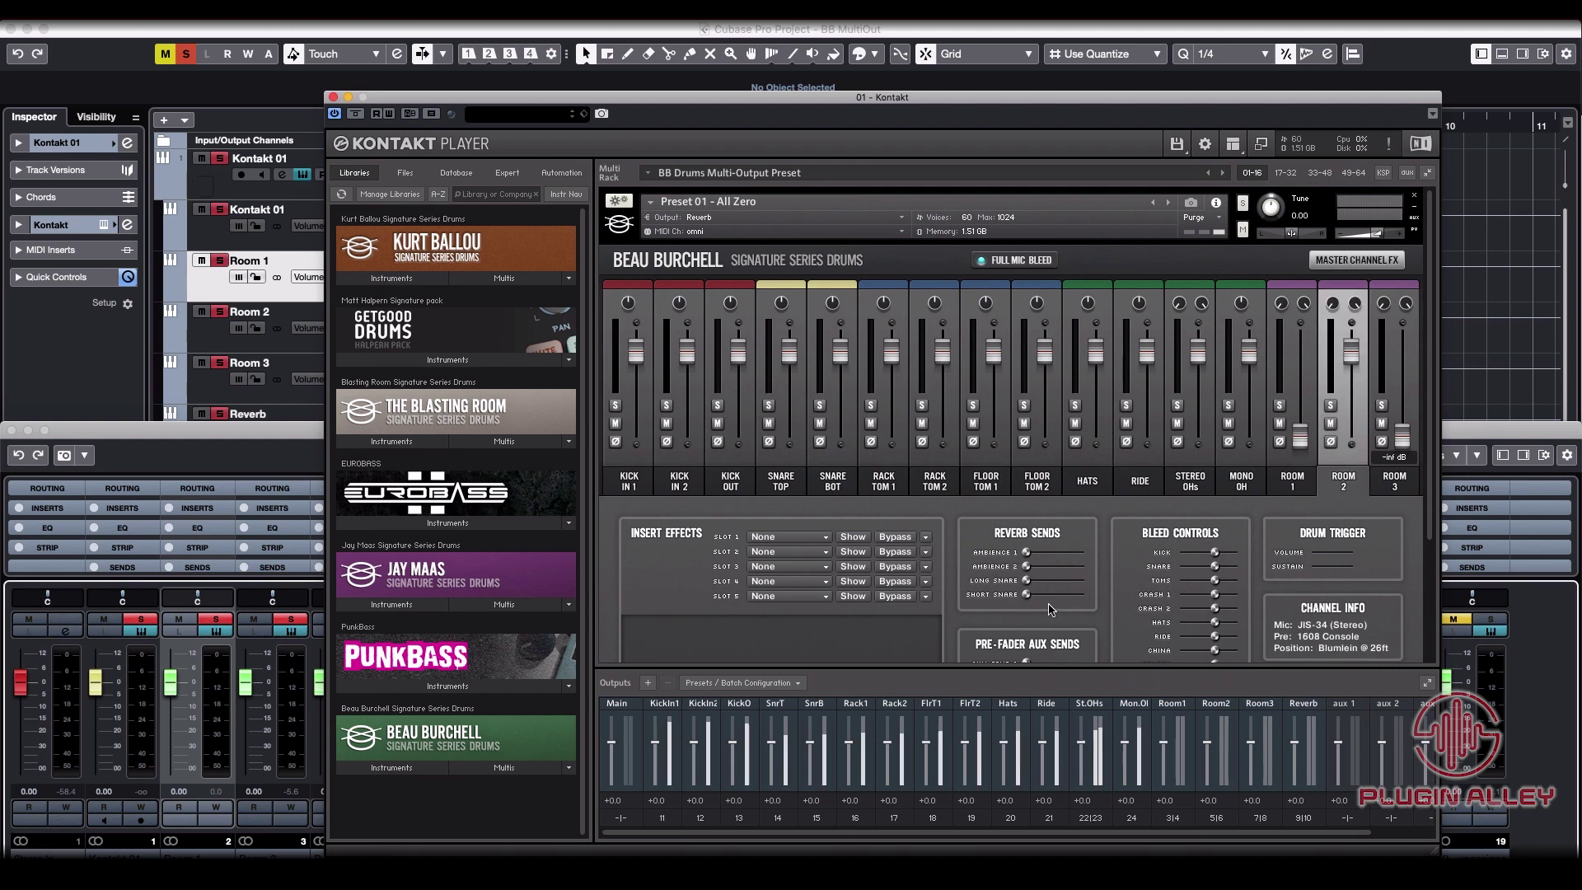
pyautogui.moveTo(1027, 580); pyautogui.dragTo(1060, 580)
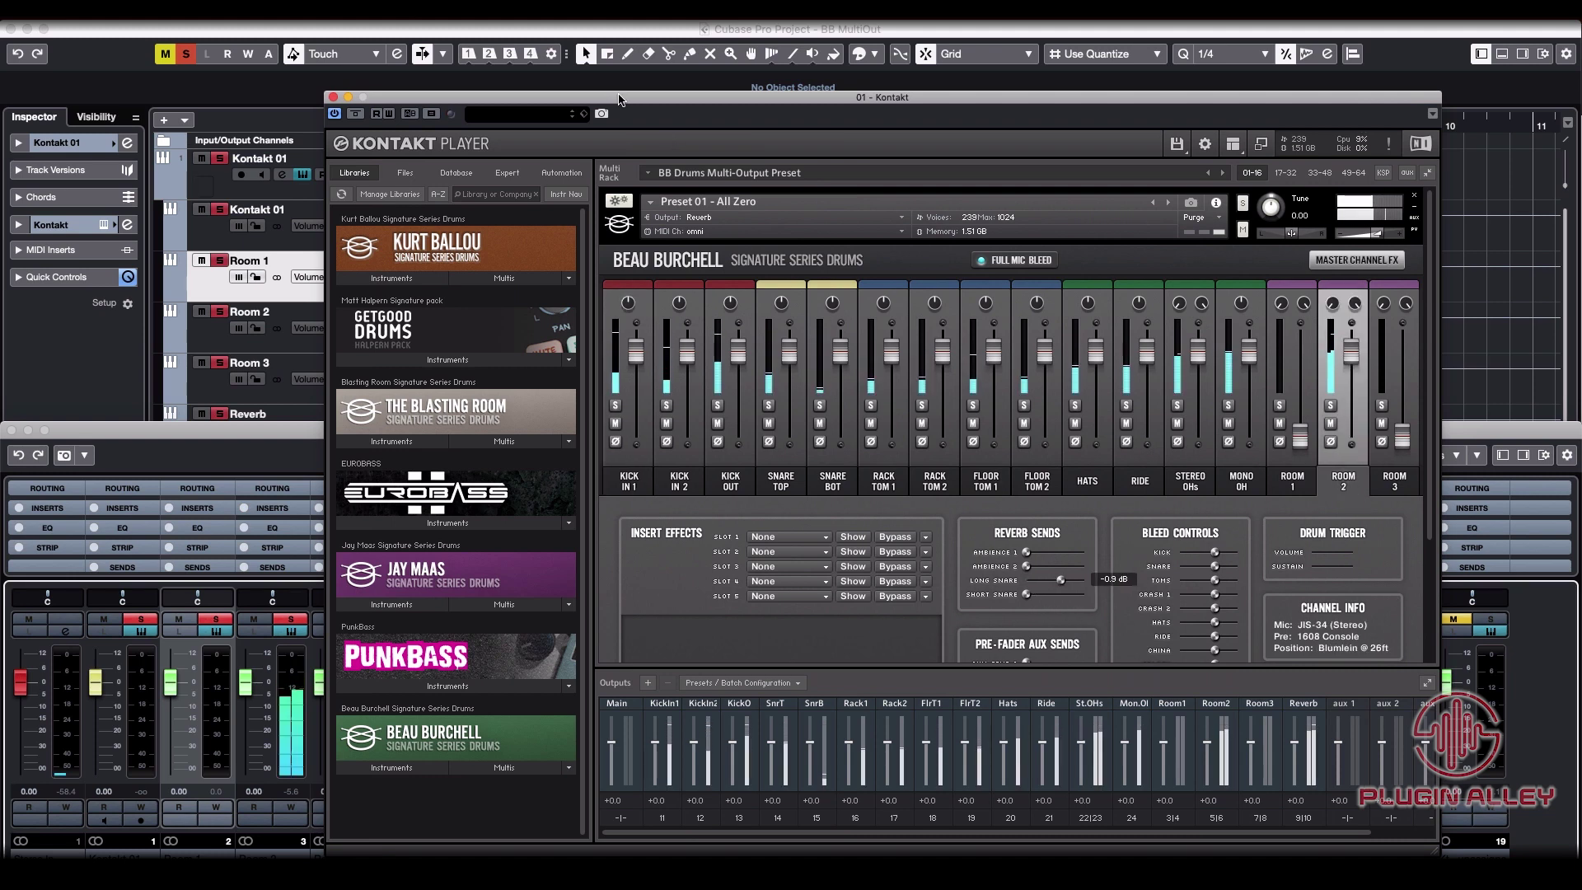
pyautogui.moveTo(717, 100); pyautogui.dragTo(1145, 97)
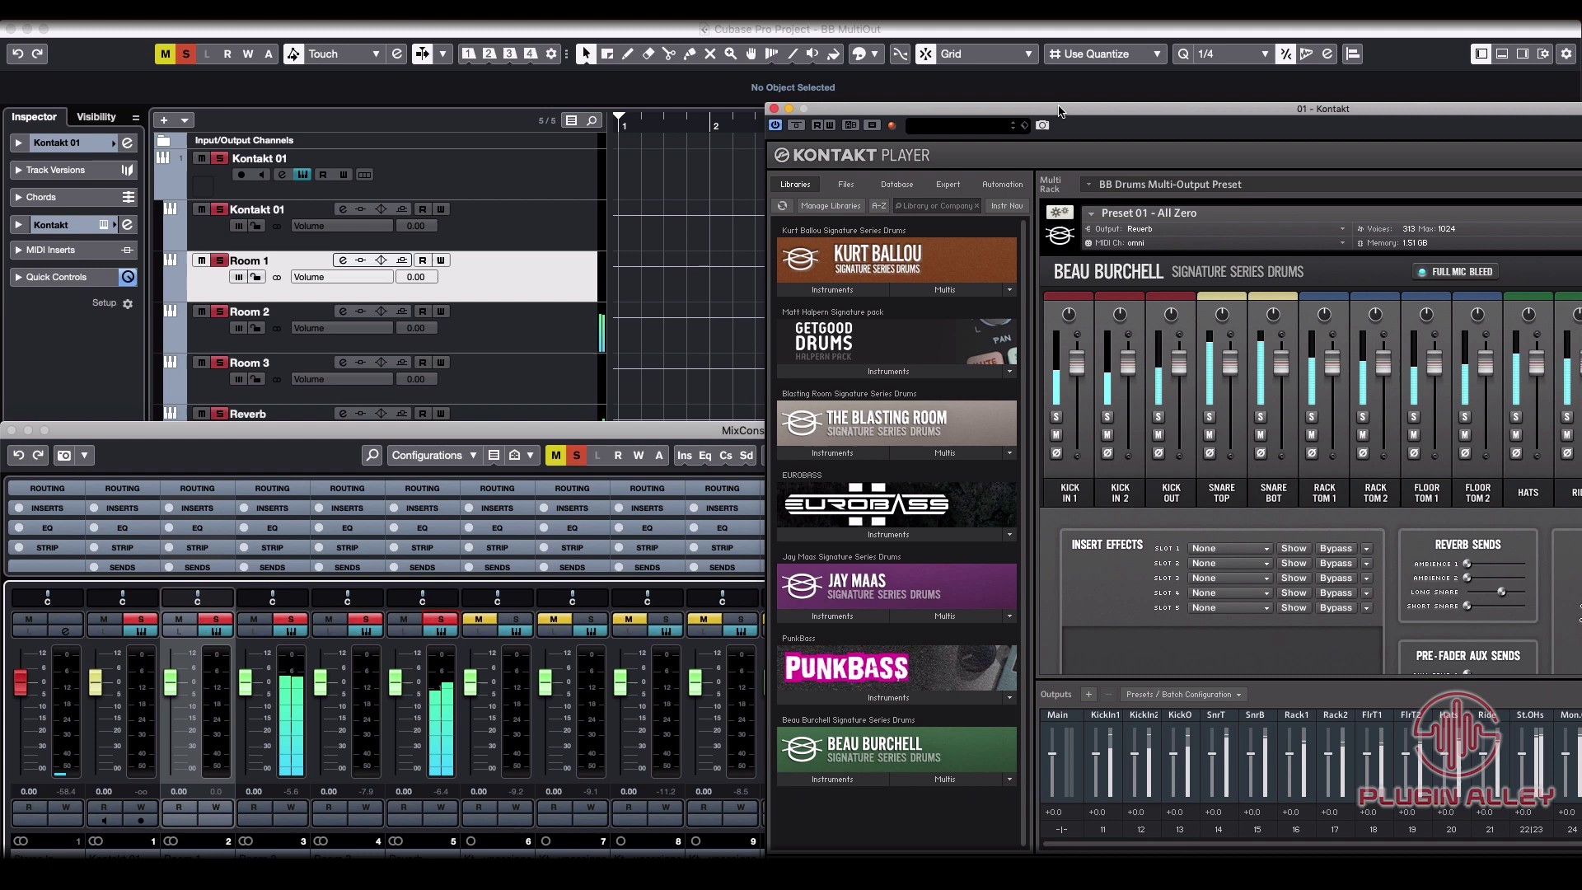
pyautogui.moveTo(1046, 98); pyautogui.dragTo(754, 74)
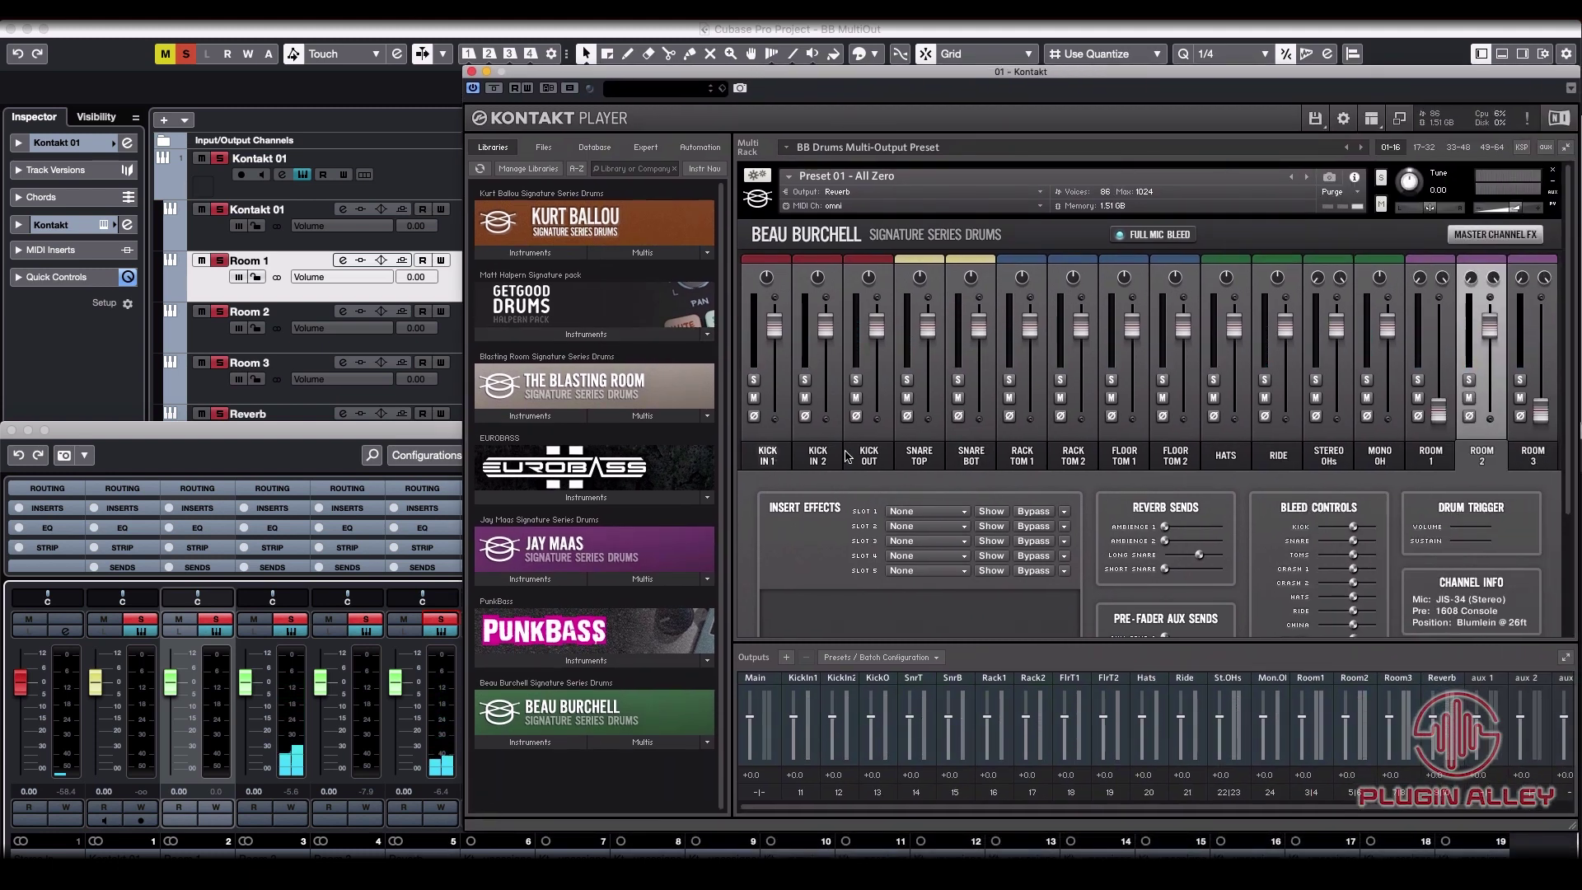
# Clear the Room 1, Room 2, Room 3 and Reverb solos in the MixConsole
pyautogui.click(781, 382)
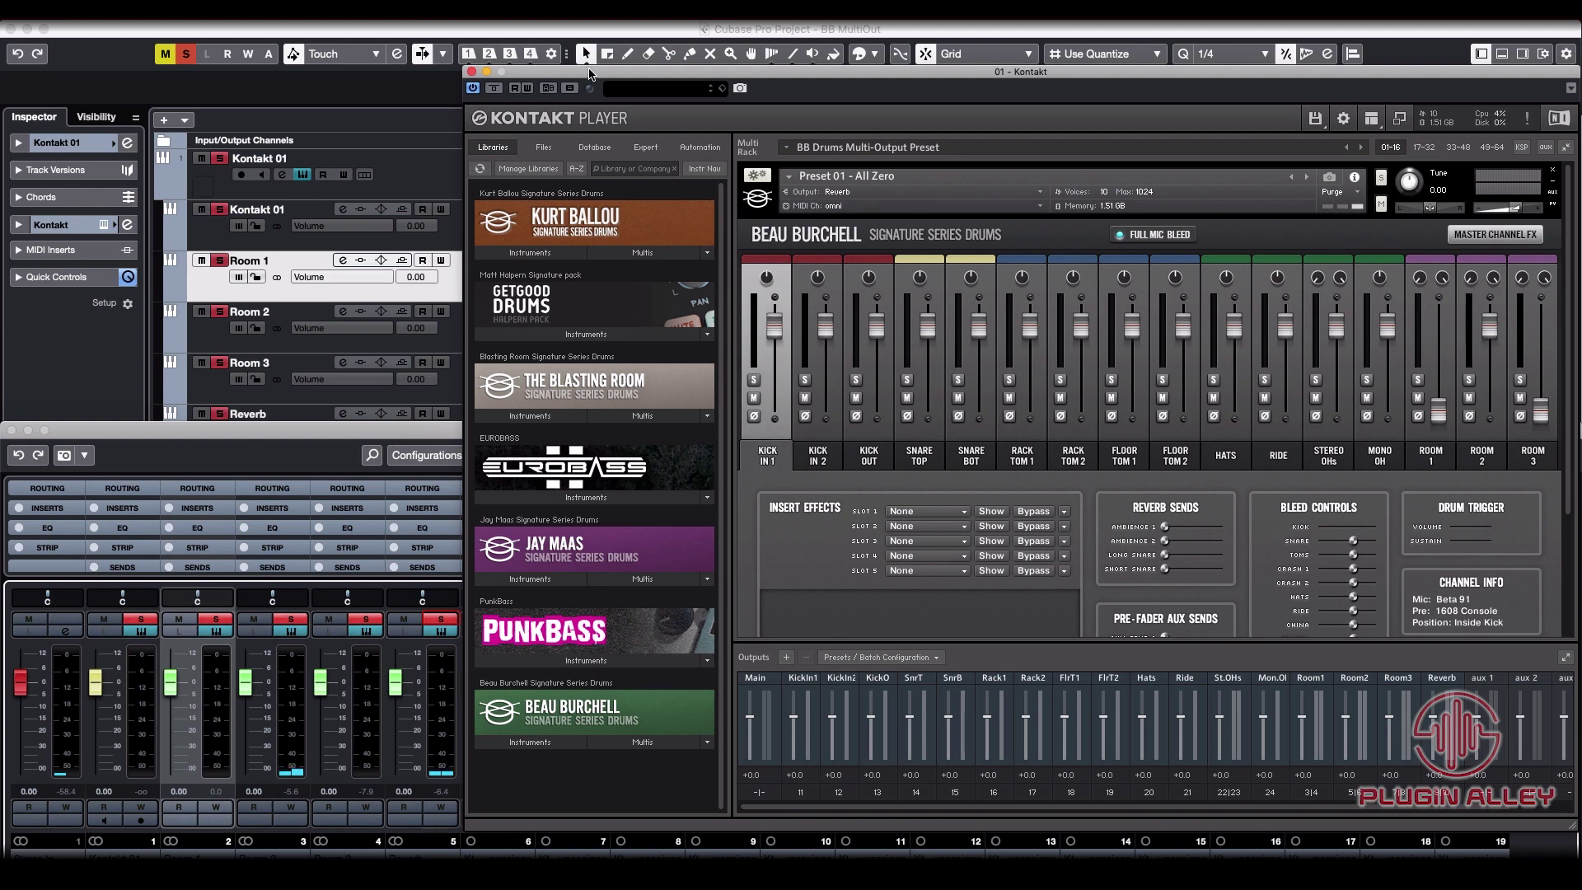
pyautogui.moveTo(589, 74); pyautogui.dragTo(883, 67)
pyautogui.click(441, 619)
pyautogui.click(366, 619)
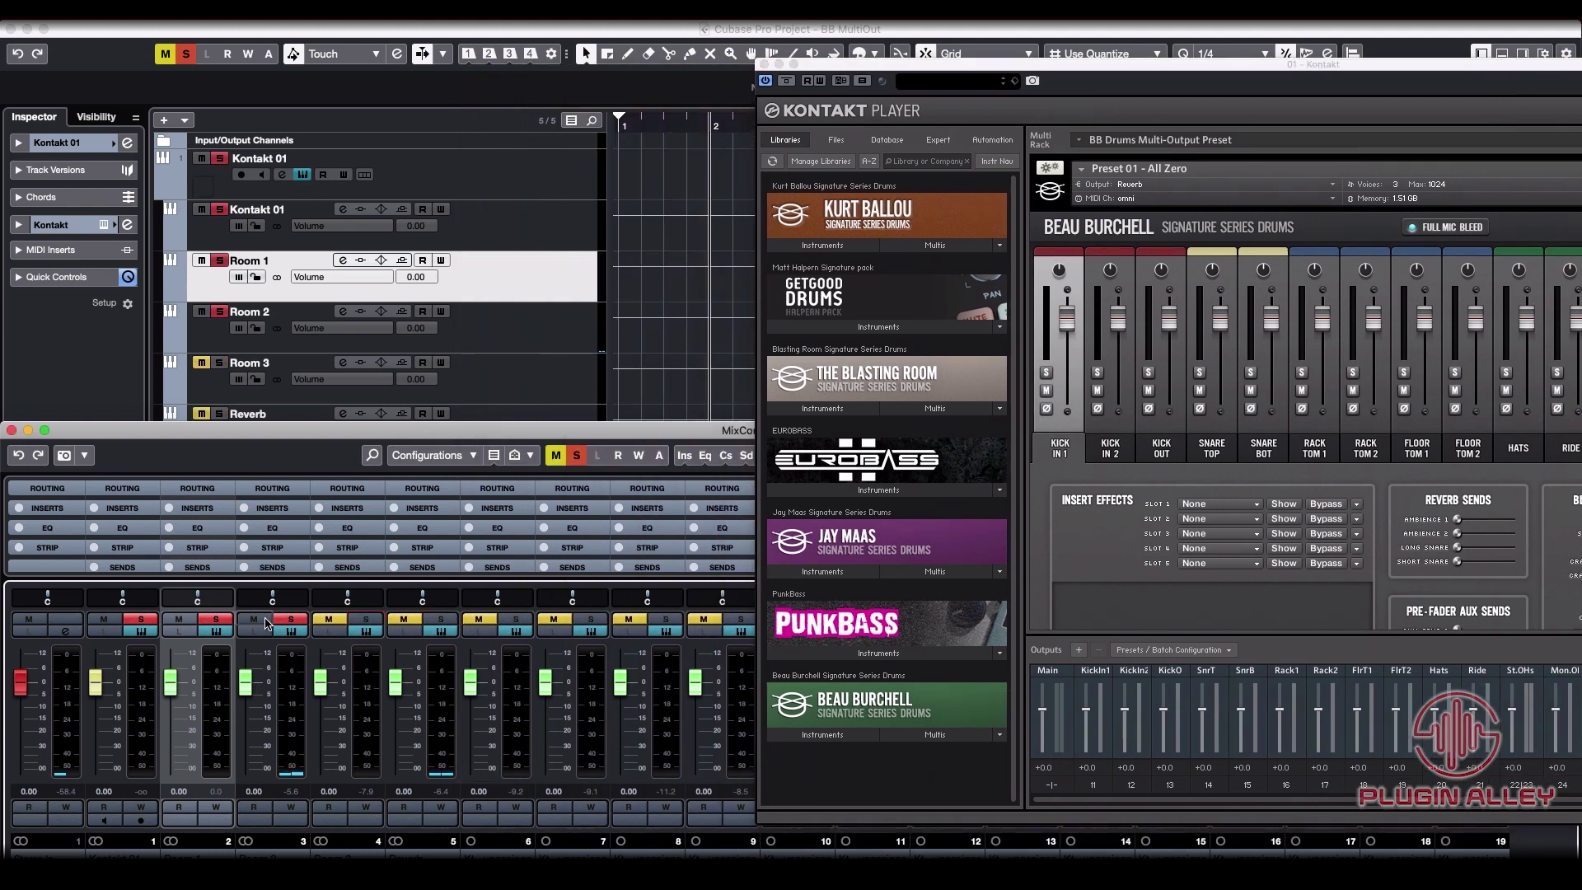
pyautogui.click(213, 623)
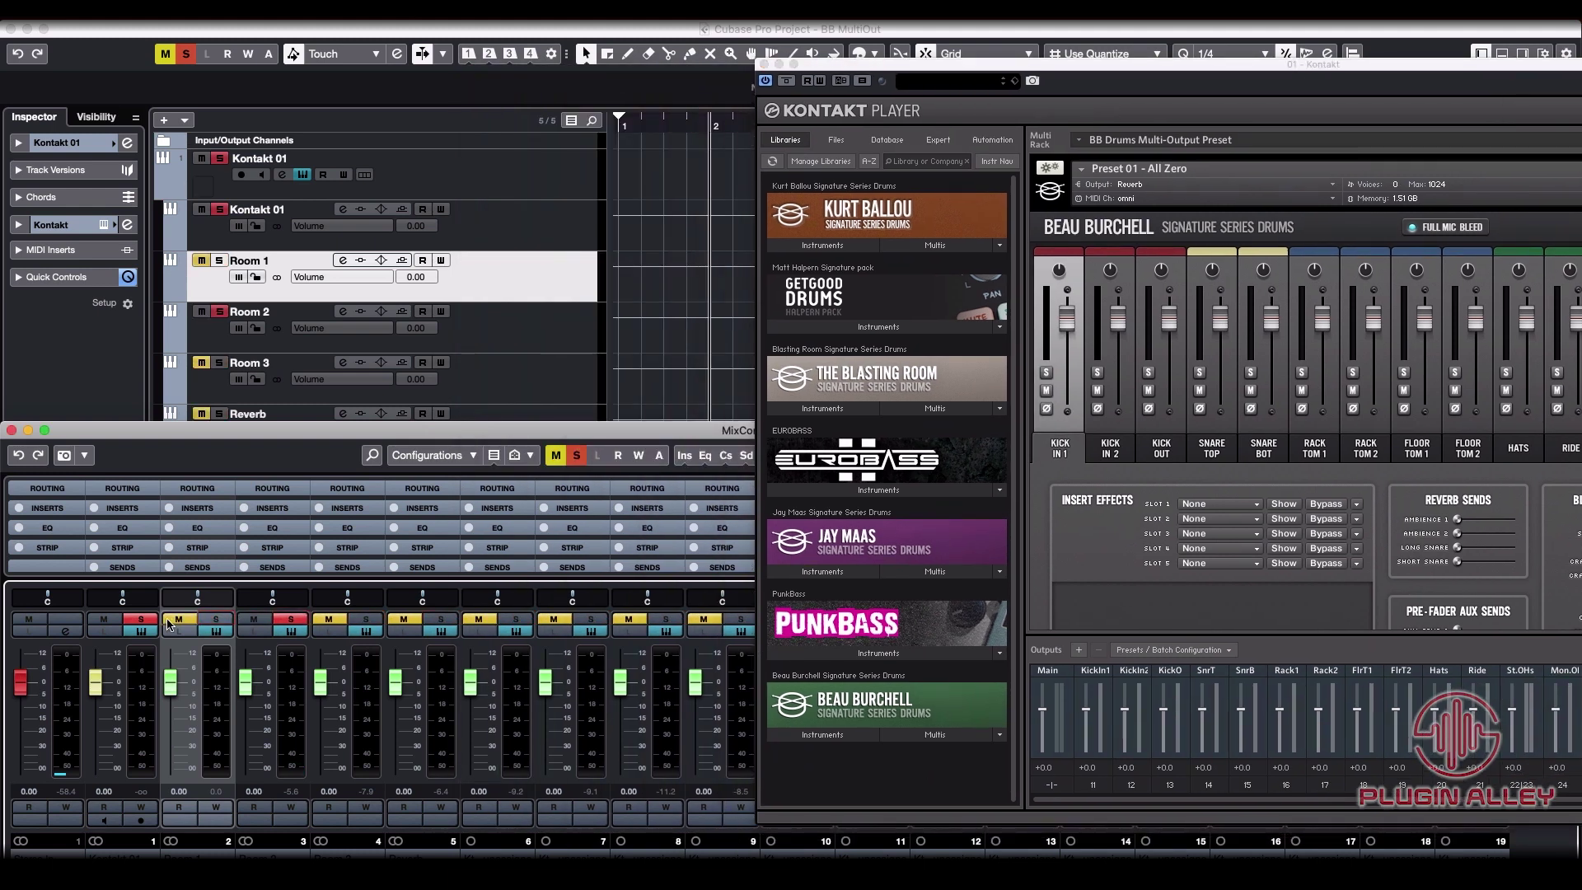
pyautogui.click(290, 618)
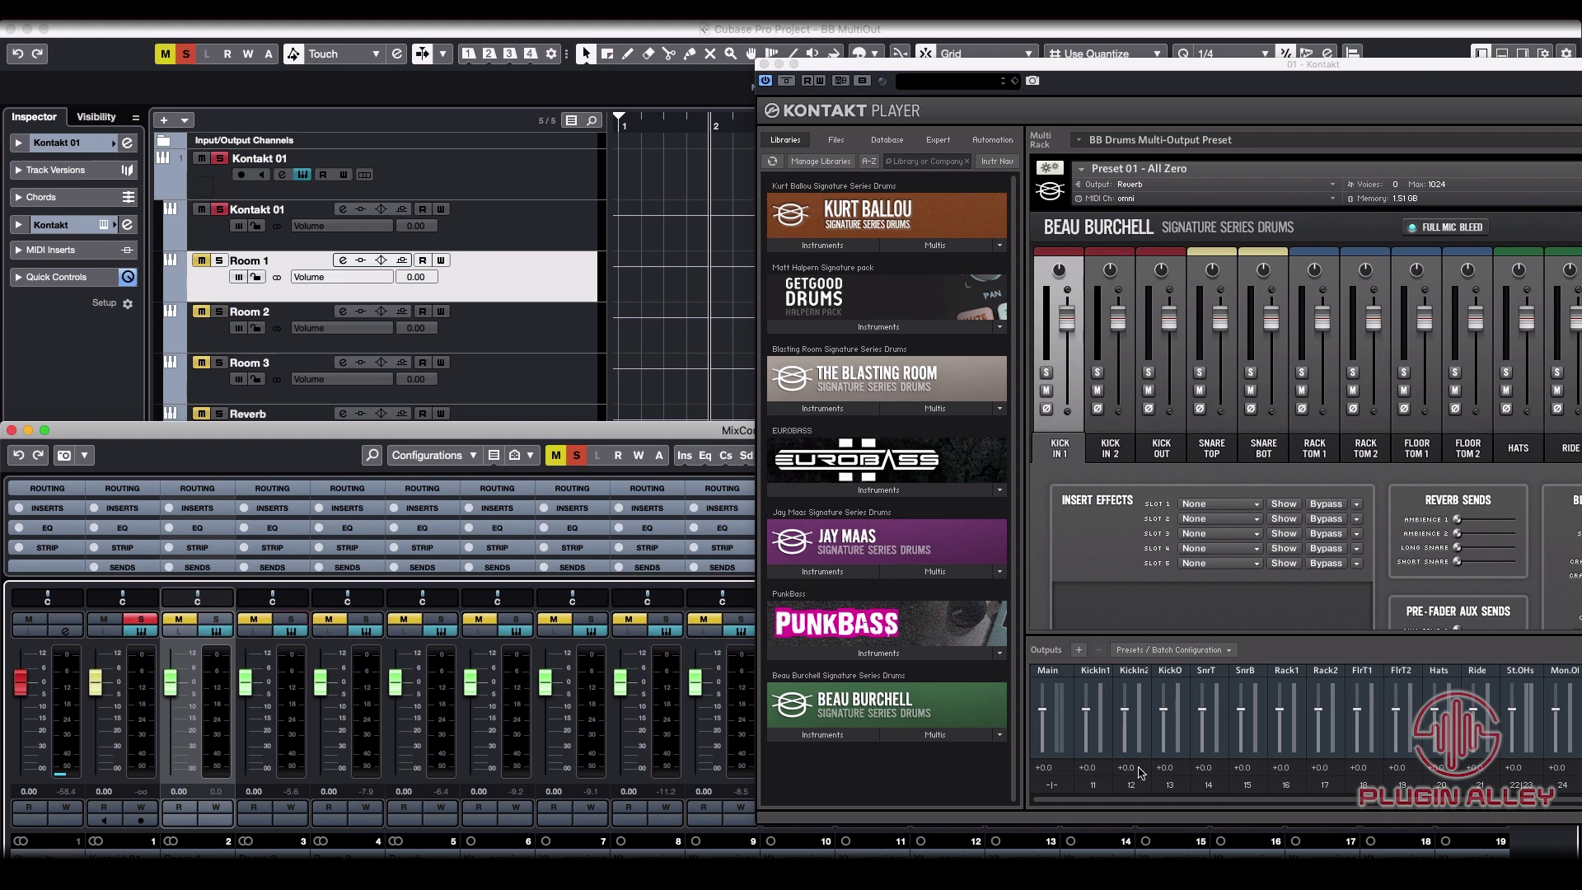
# Check KickIn1's output routing, then solo channel 7 during playback to confirm it carries the kick
pyautogui.click(1095, 787)
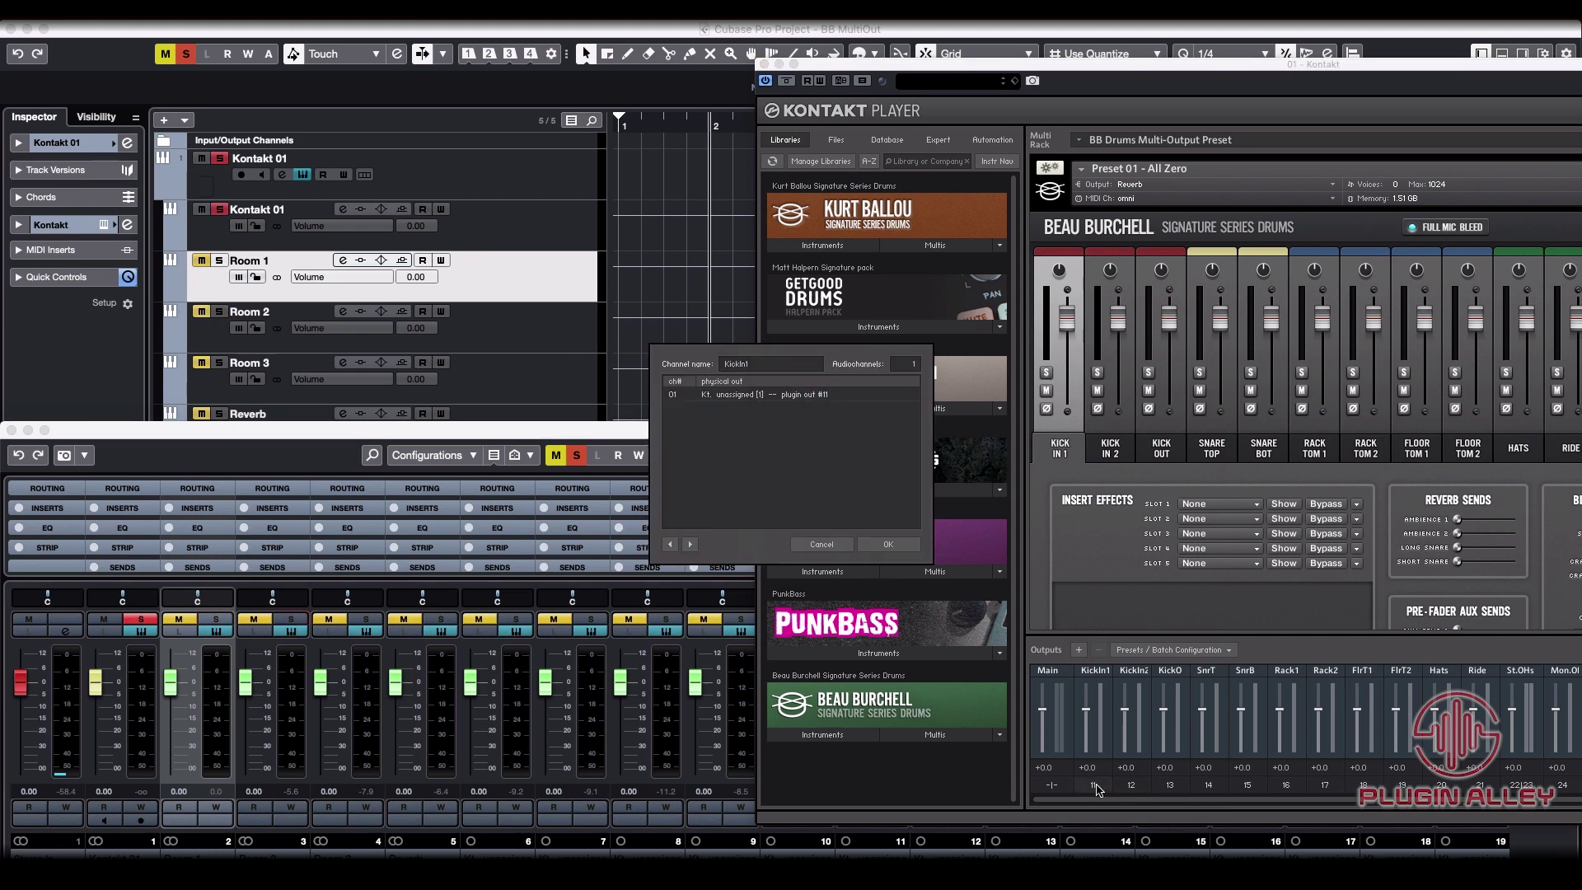
pyautogui.click(888, 544)
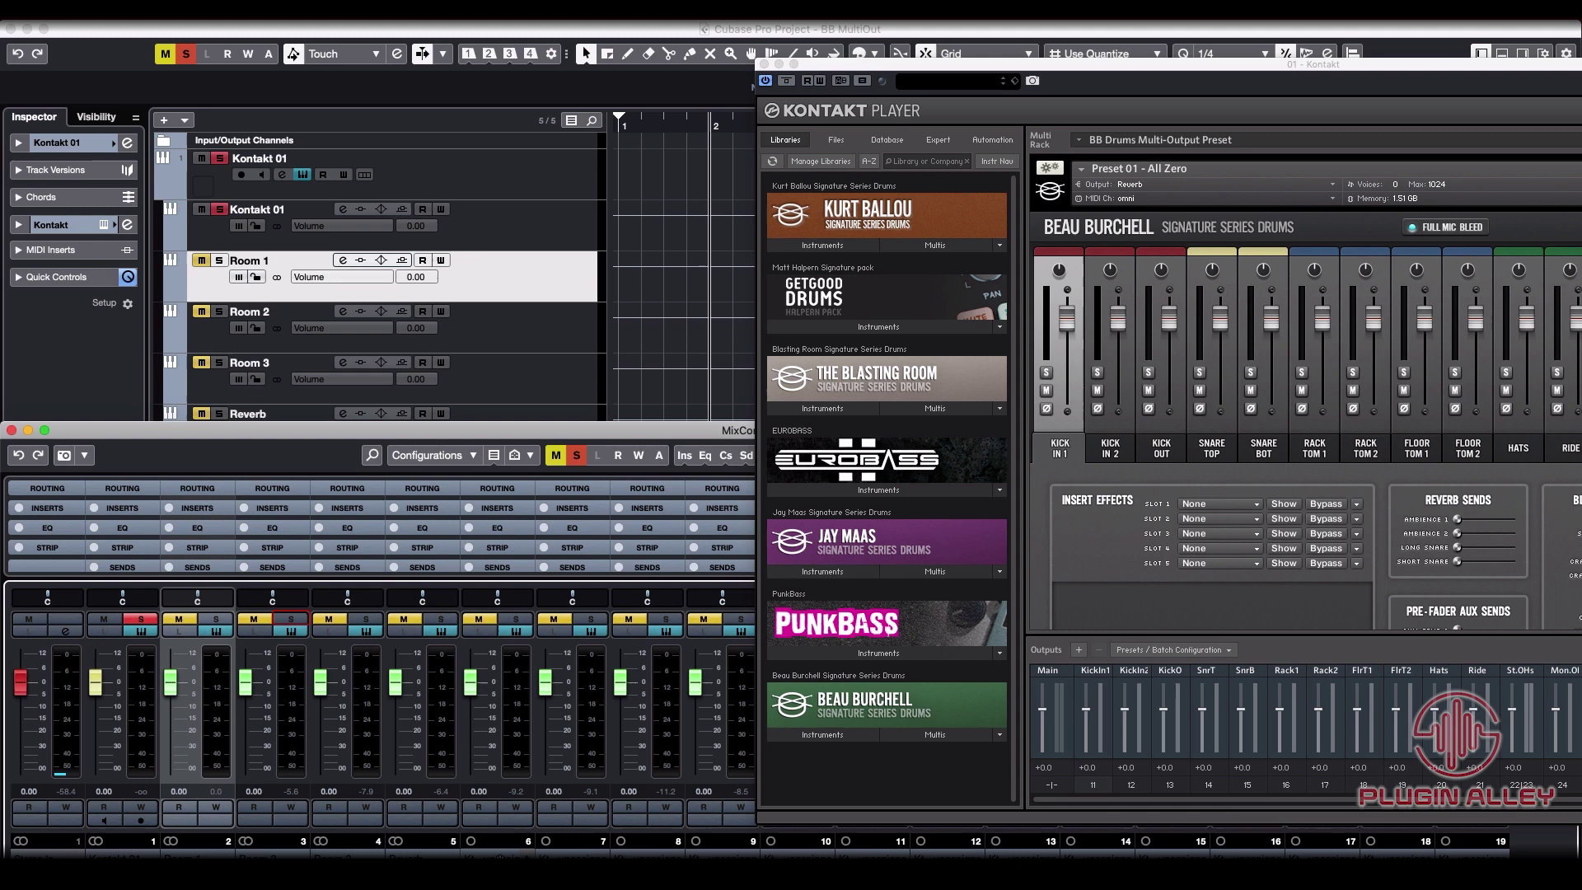
pyautogui.click(517, 619)
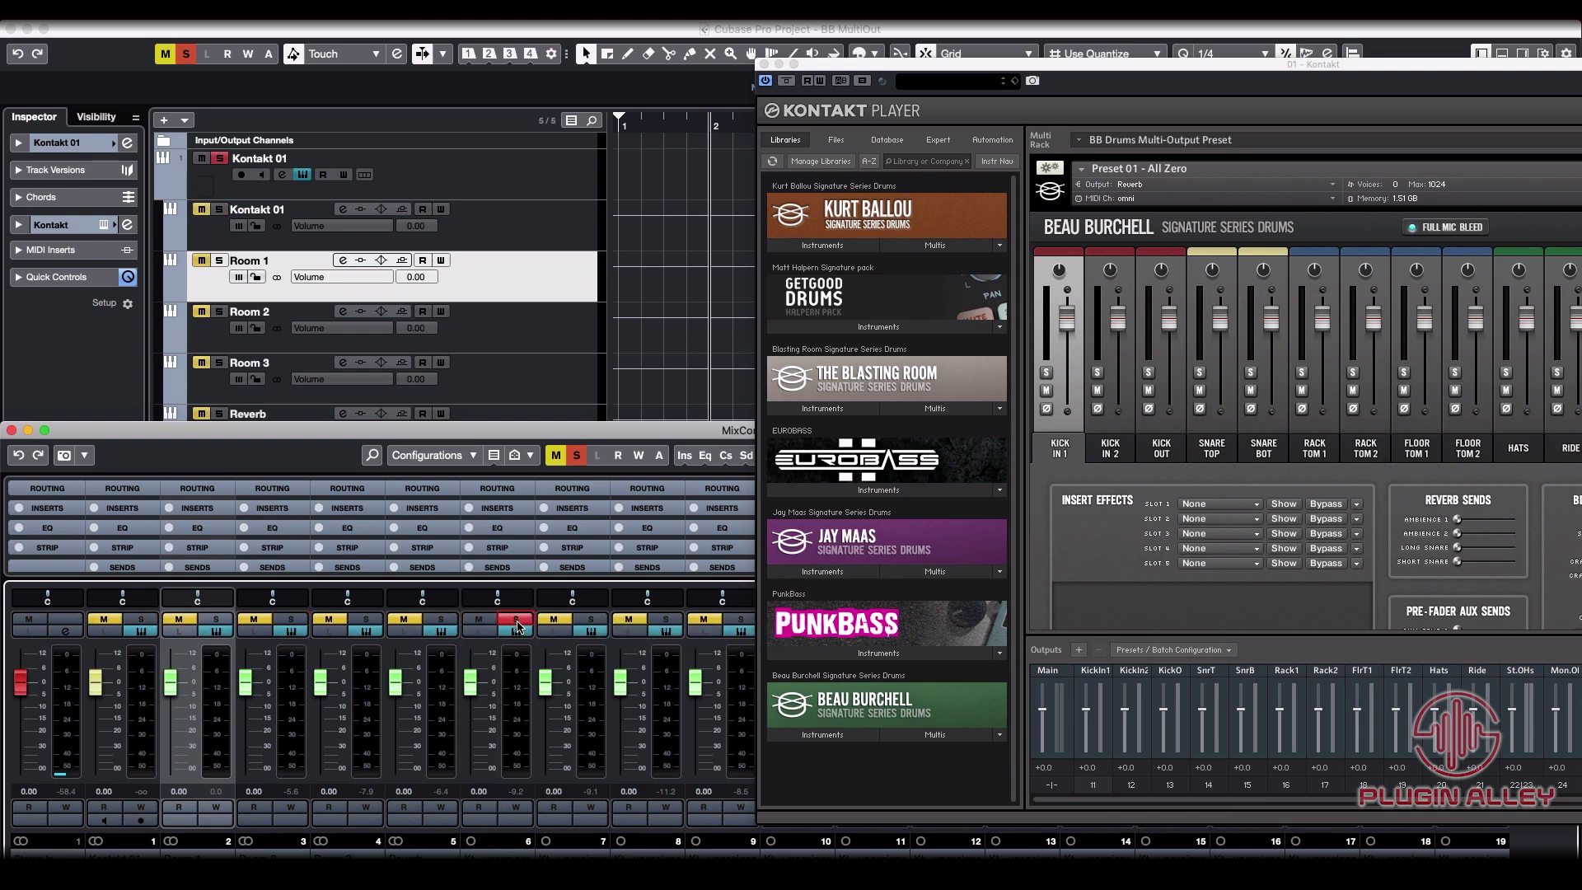
pyautogui.press('space')
pyautogui.moveTo(1068, 323)
pyautogui.mouseDown()
pyautogui.moveTo(1070, 381)
pyautogui.moveTo(1070, 321)
pyautogui.mouseUp()
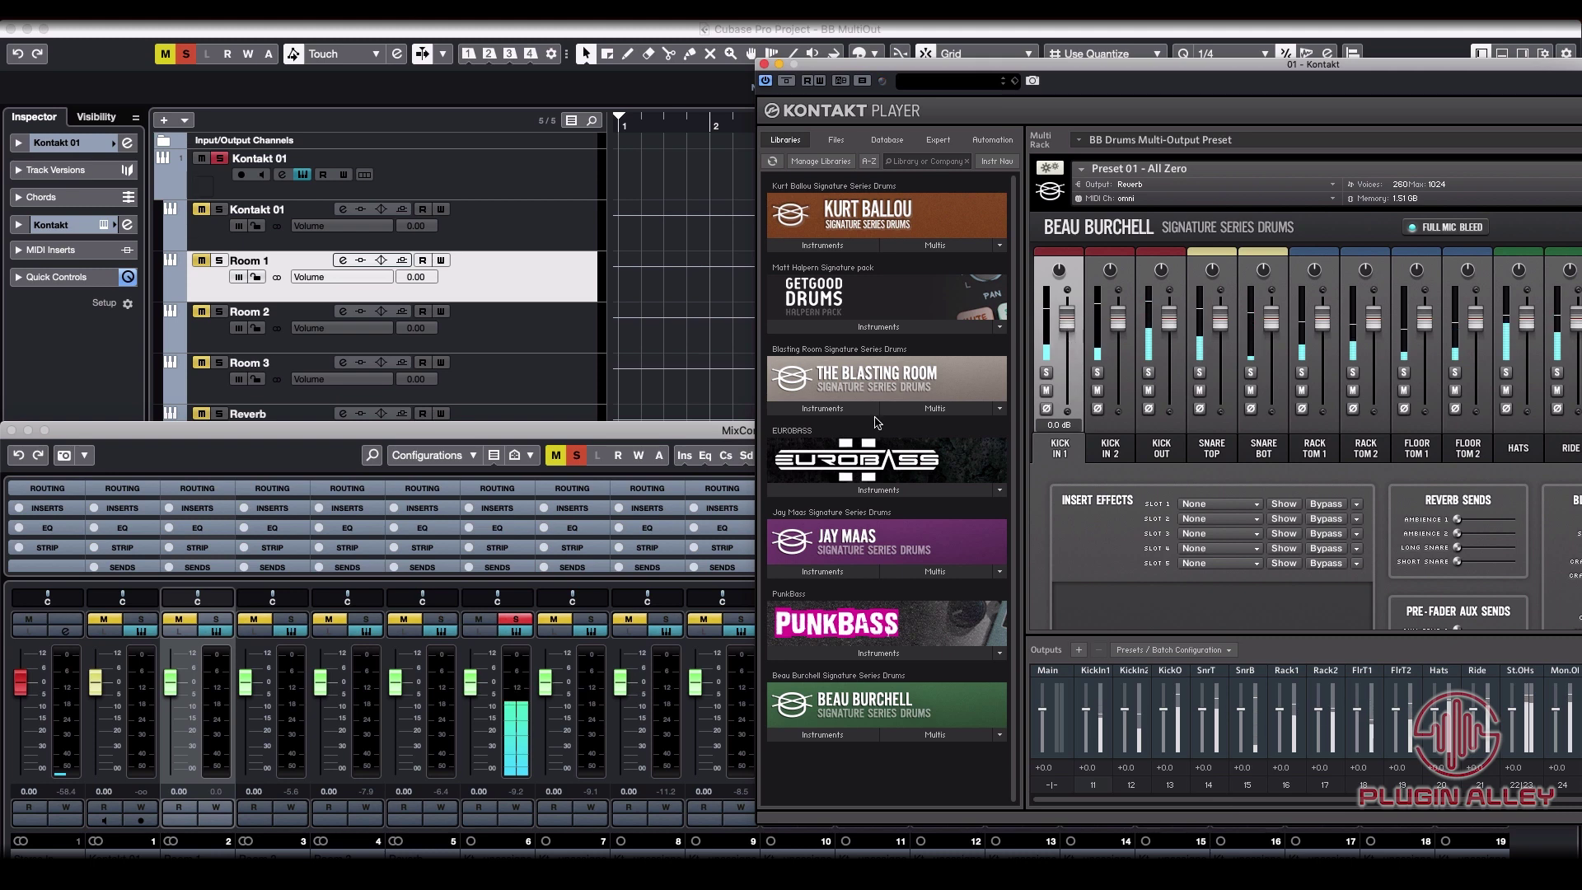
# Rename the first three Kontakt output tracks to Kick In, Kick In 2 and Kick Out
pyautogui.scroll(-5, 283, 277)
pyautogui.scroll(6, 283, 277)
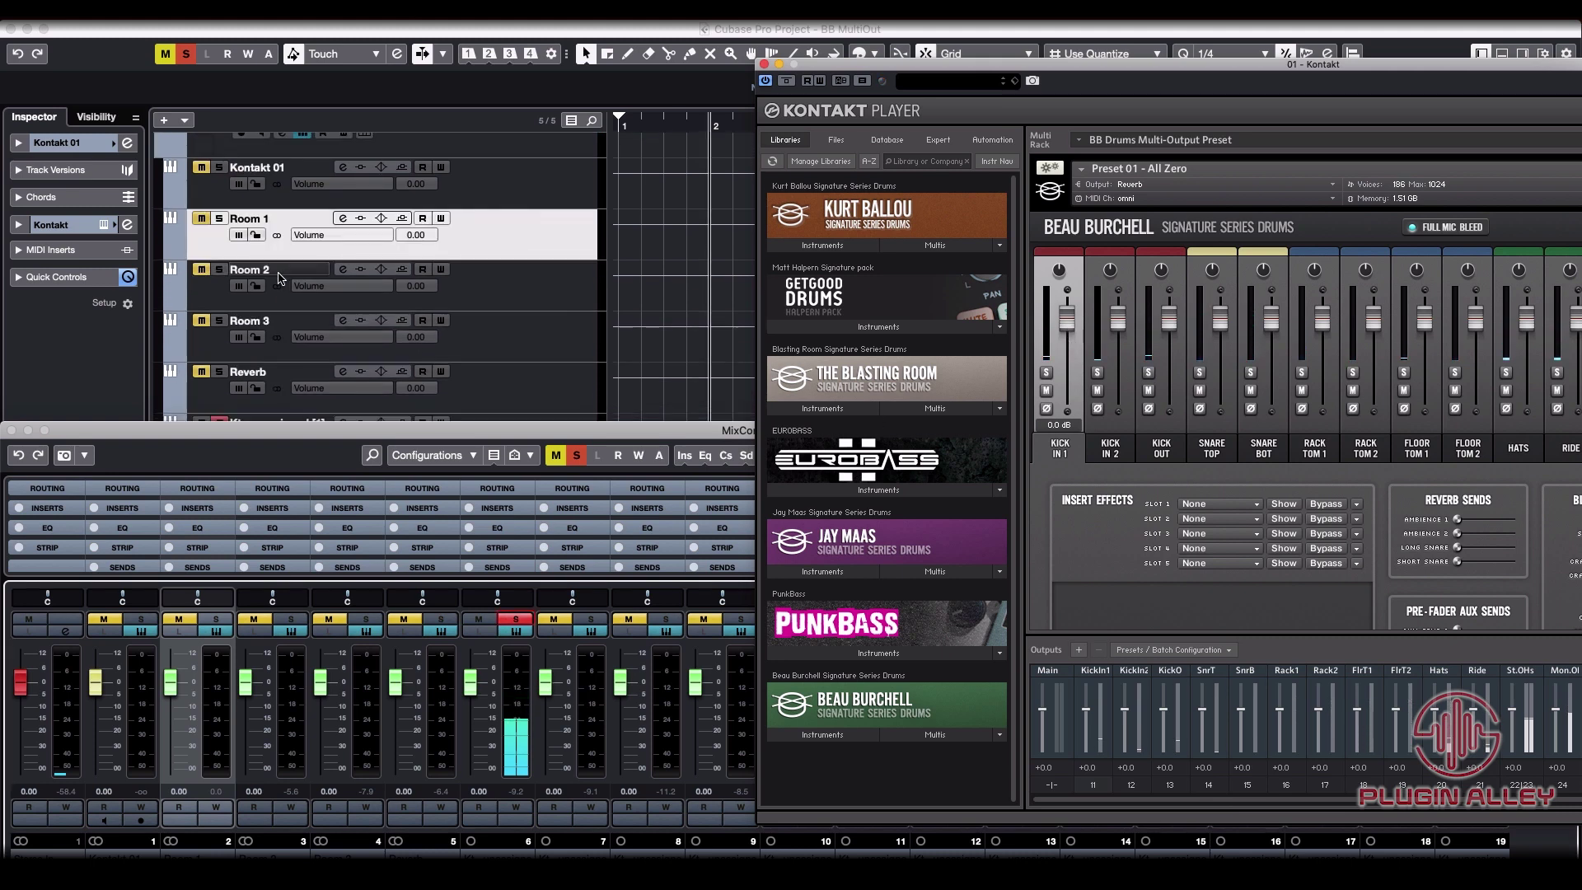
pyautogui.scroll(-2, 280, 277)
pyautogui.click(276, 145)
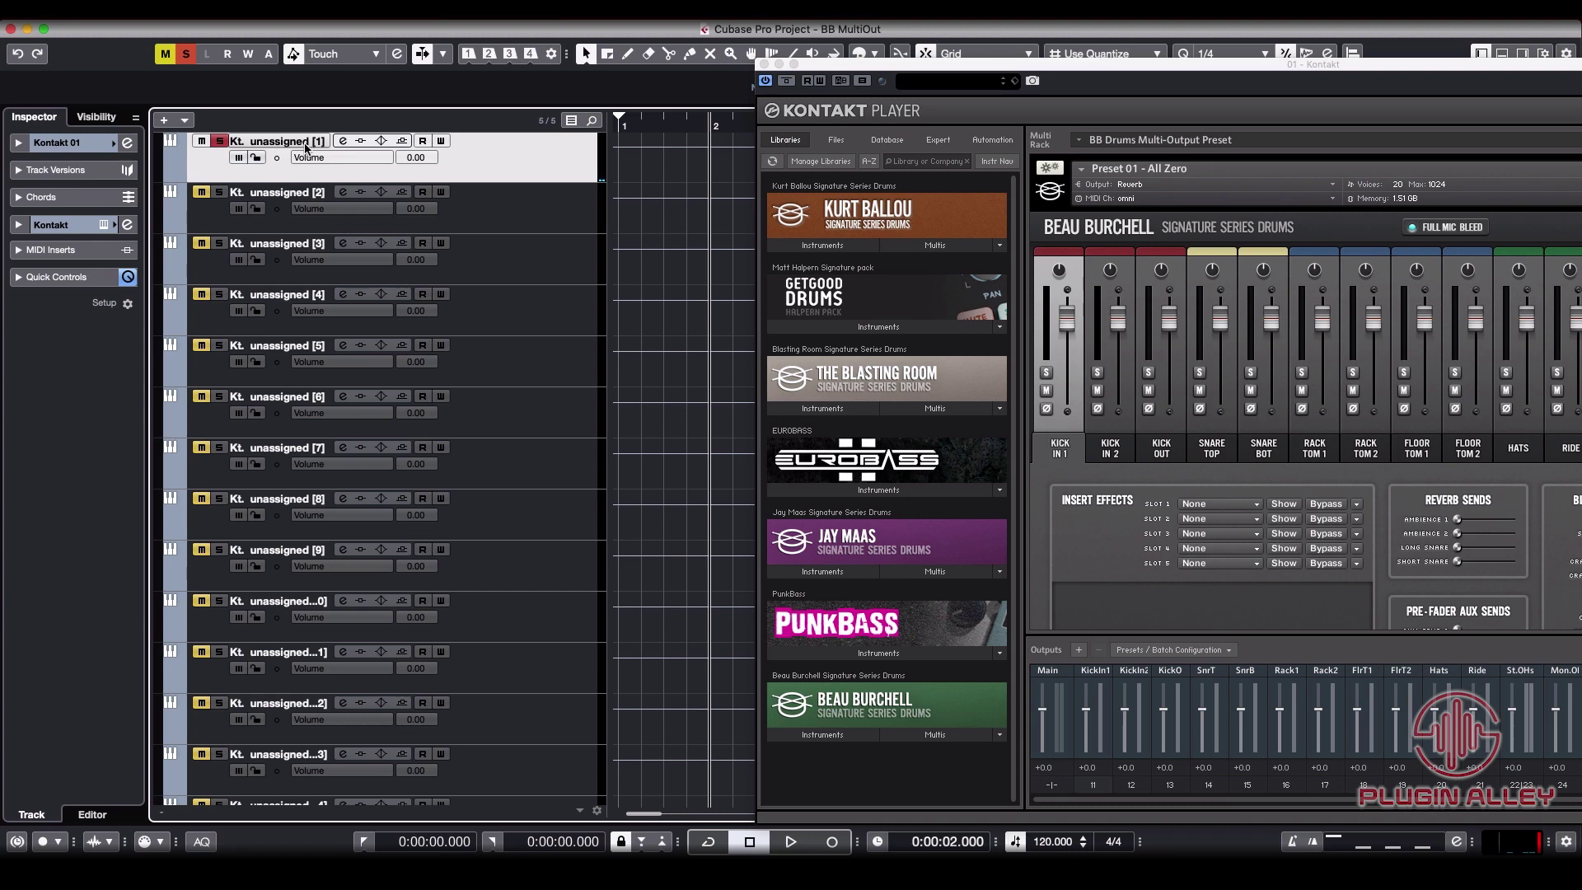
pyautogui.doubleClick(300, 144)
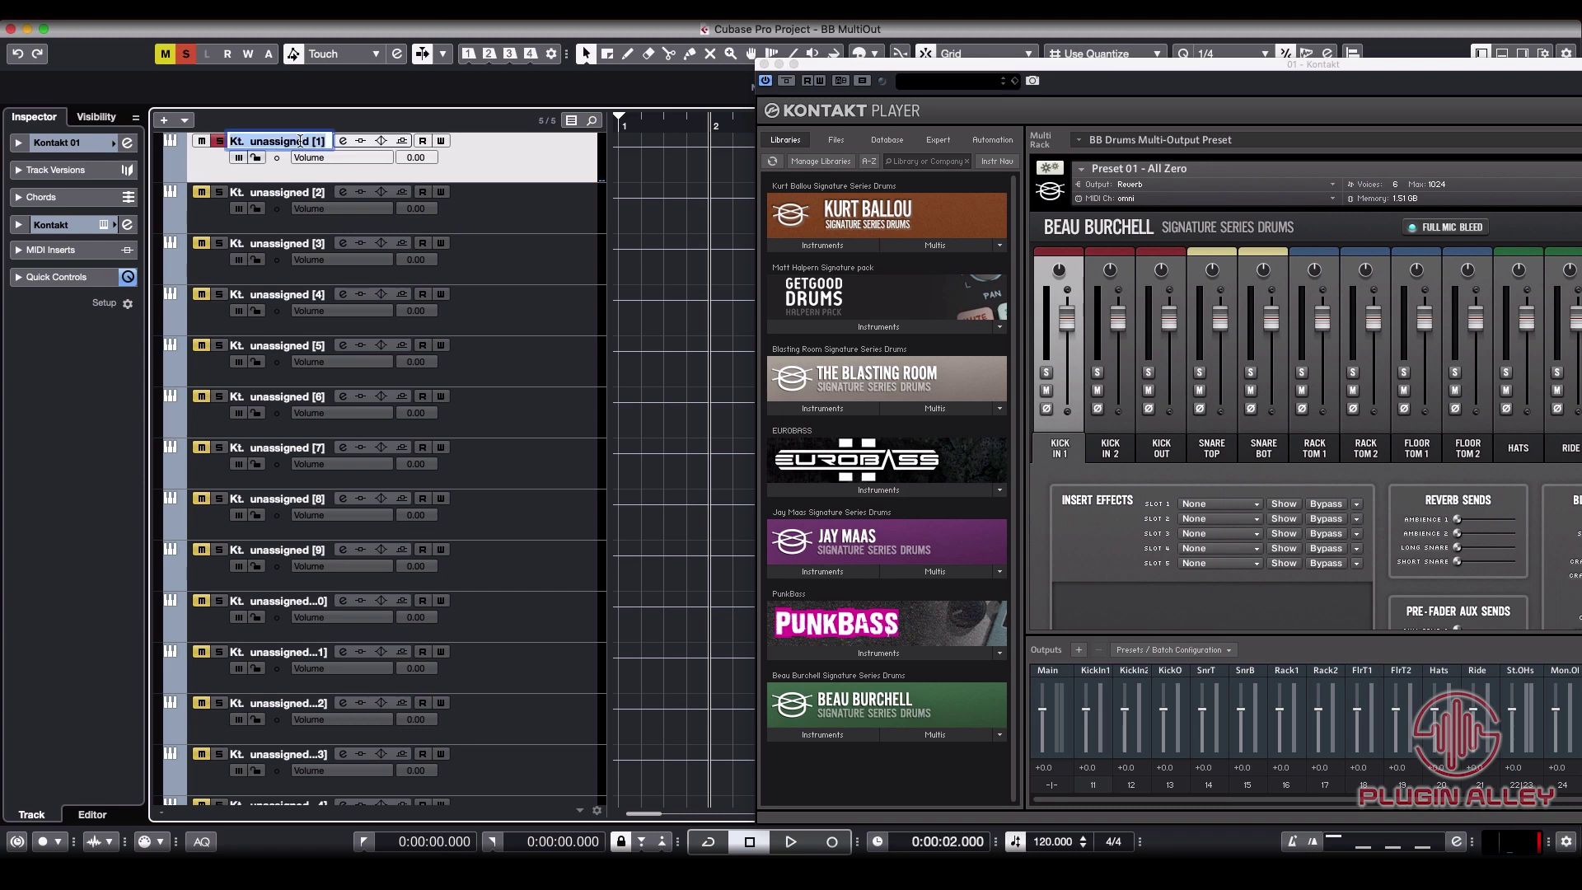
pyautogui.write('Kick In')
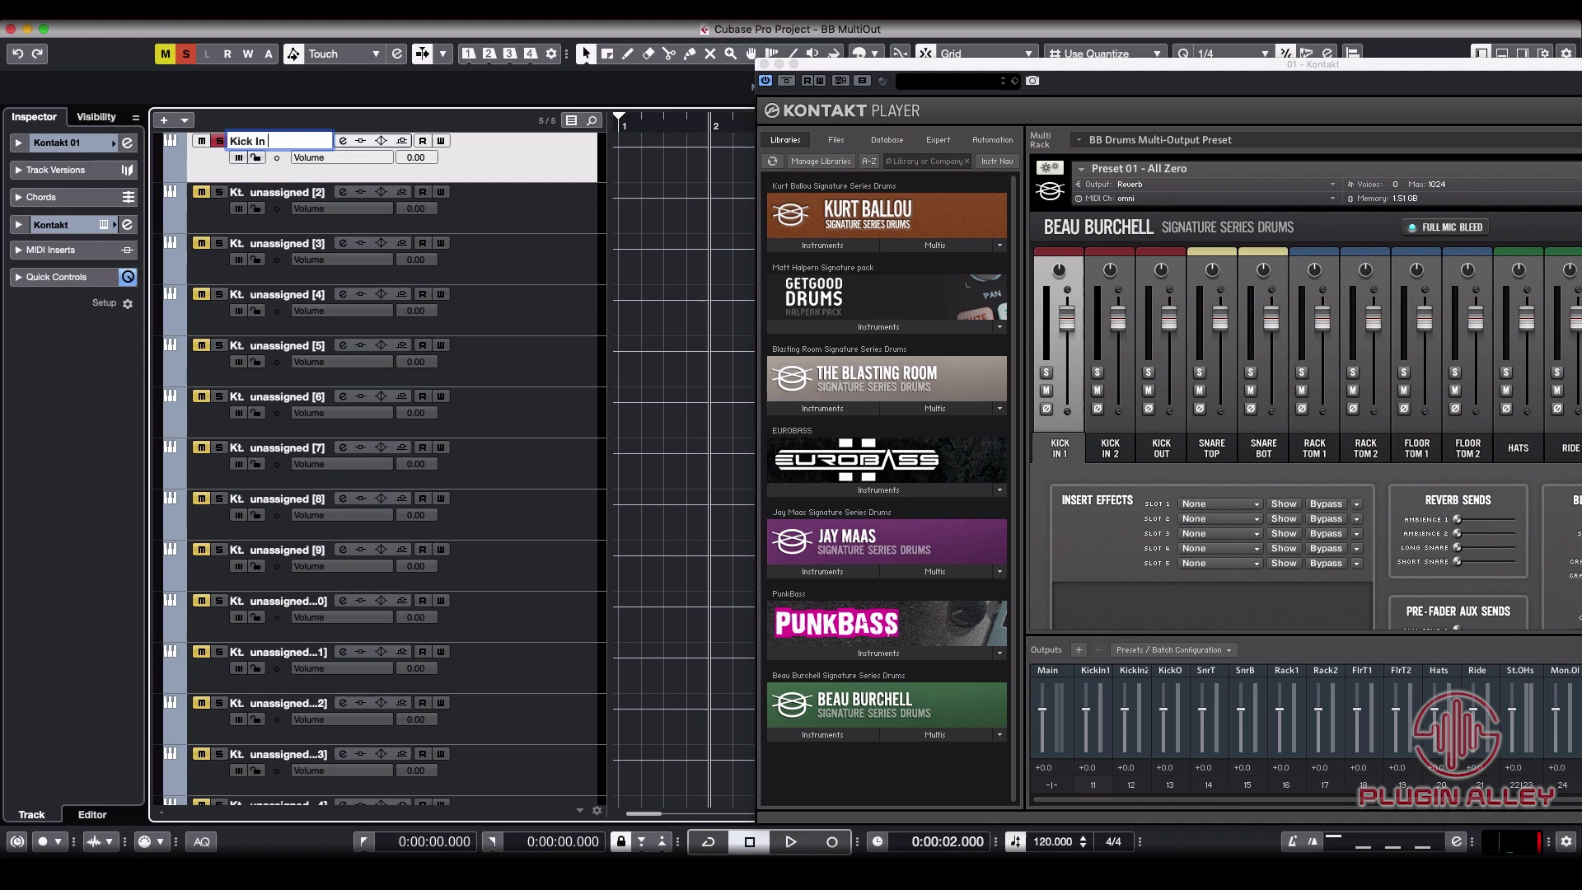
pyautogui.press('Tab')
pyautogui.write('Kick In 2')
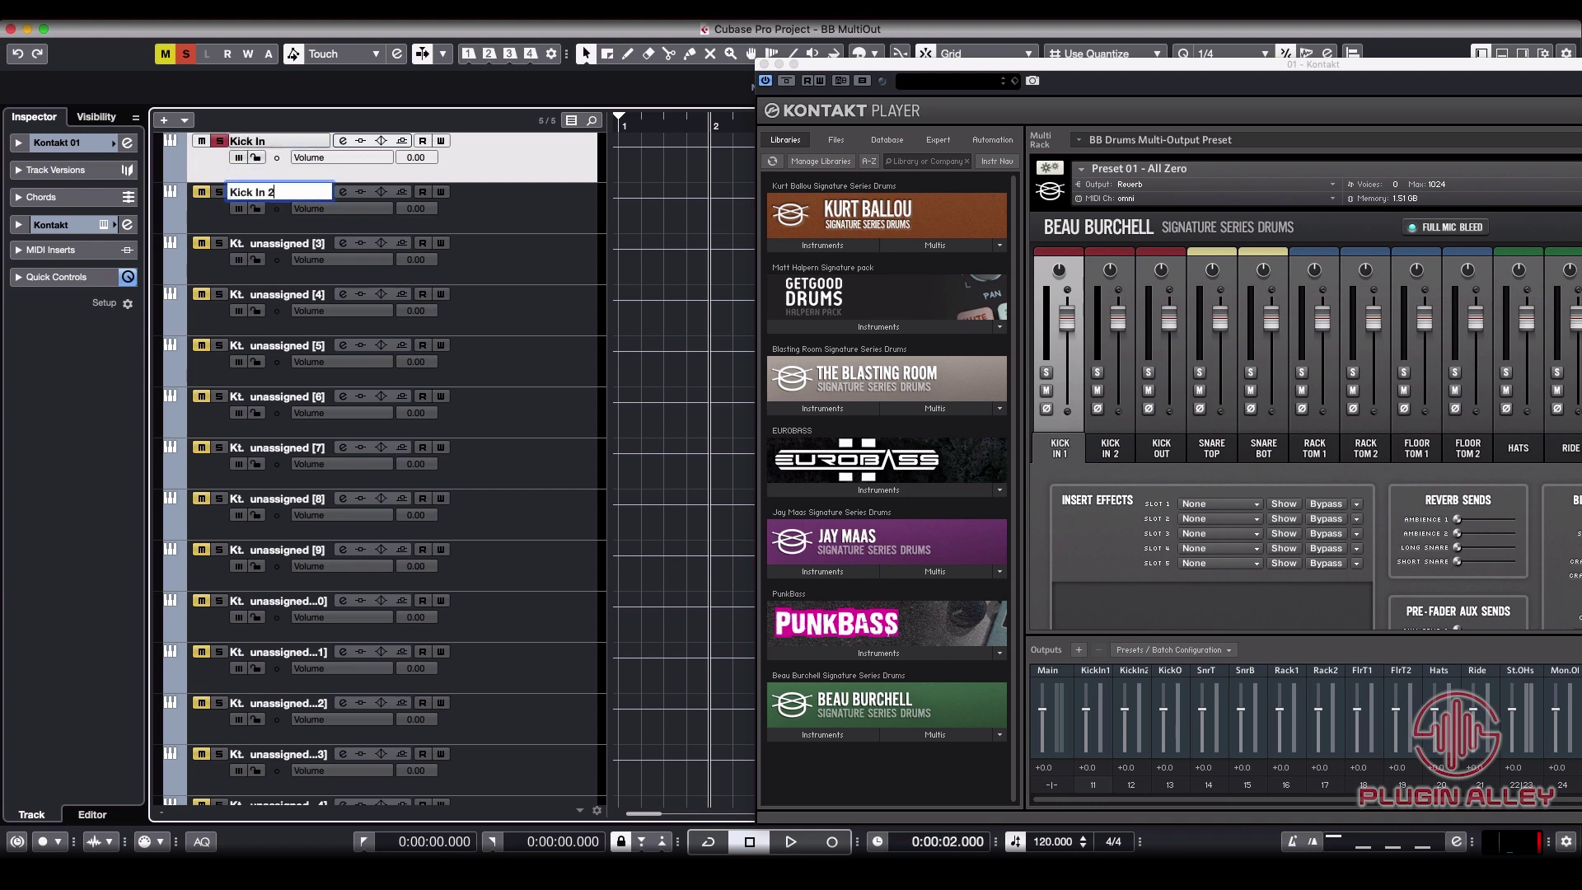
pyautogui.press('Tab')
pyautogui.write('Kick Ou')
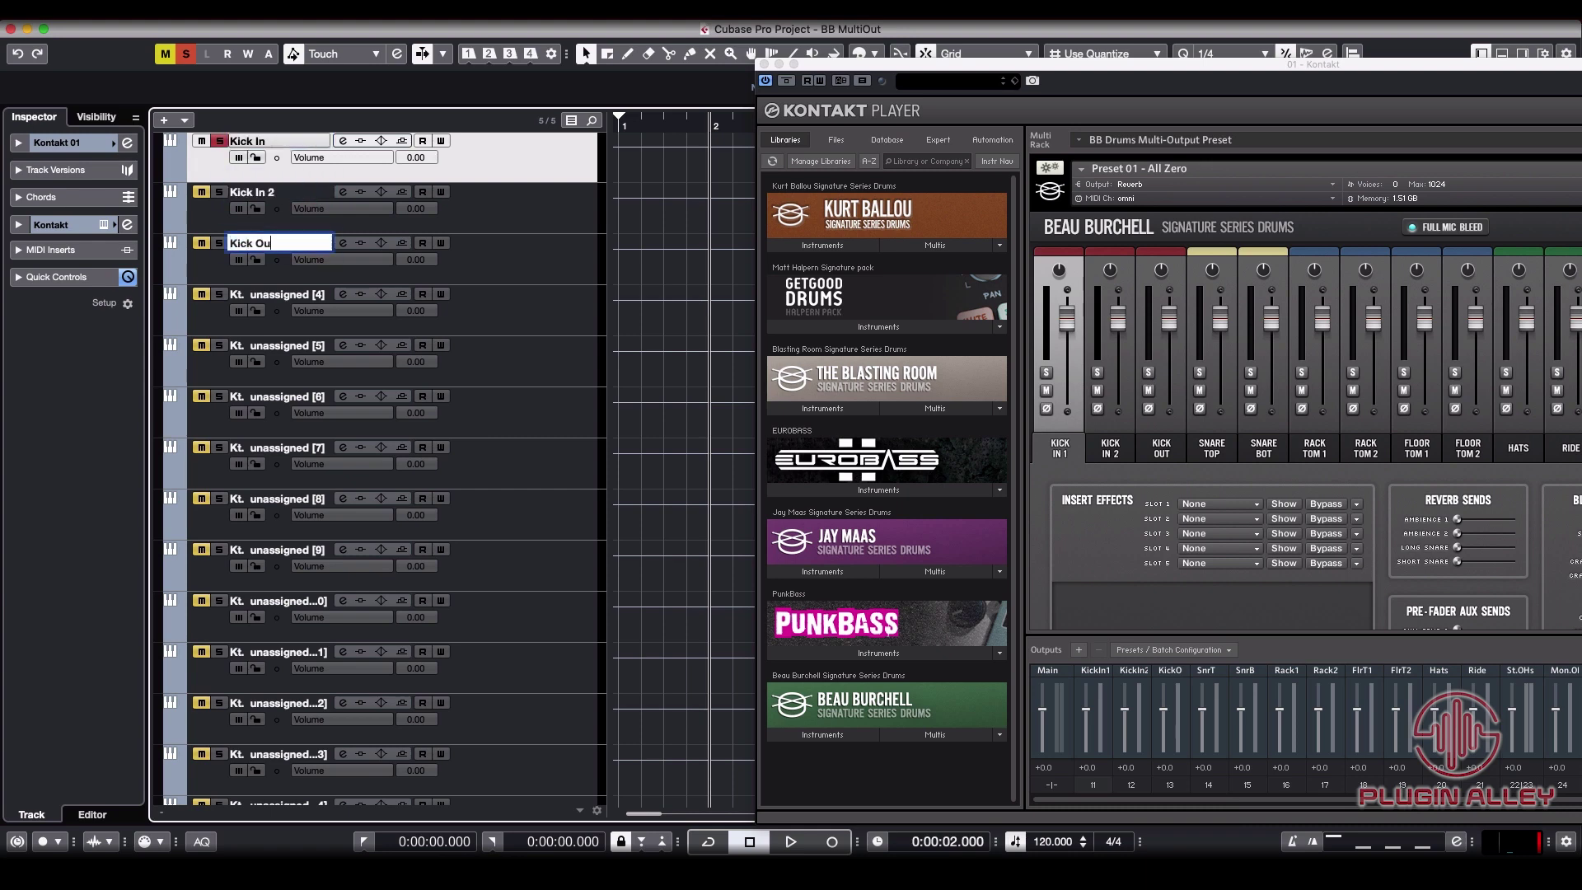
pyautogui.write('t')
pyautogui.press('Return')
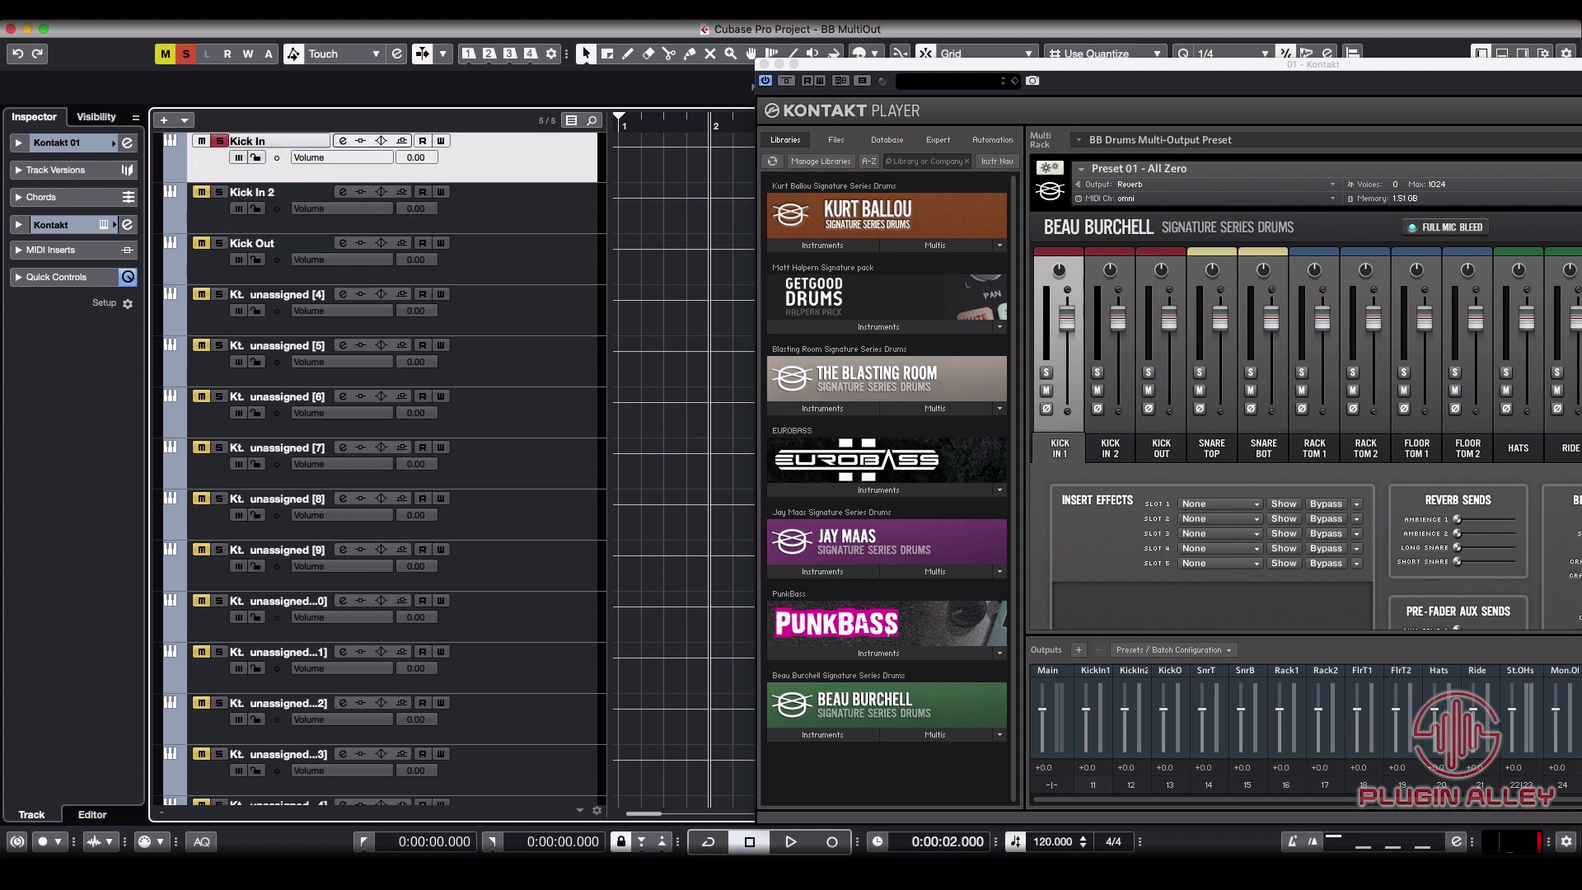
# Release the Kick In solo and select the Room 1 track
pyautogui.click(219, 141)
pyautogui.scroll(5, 242, 179)
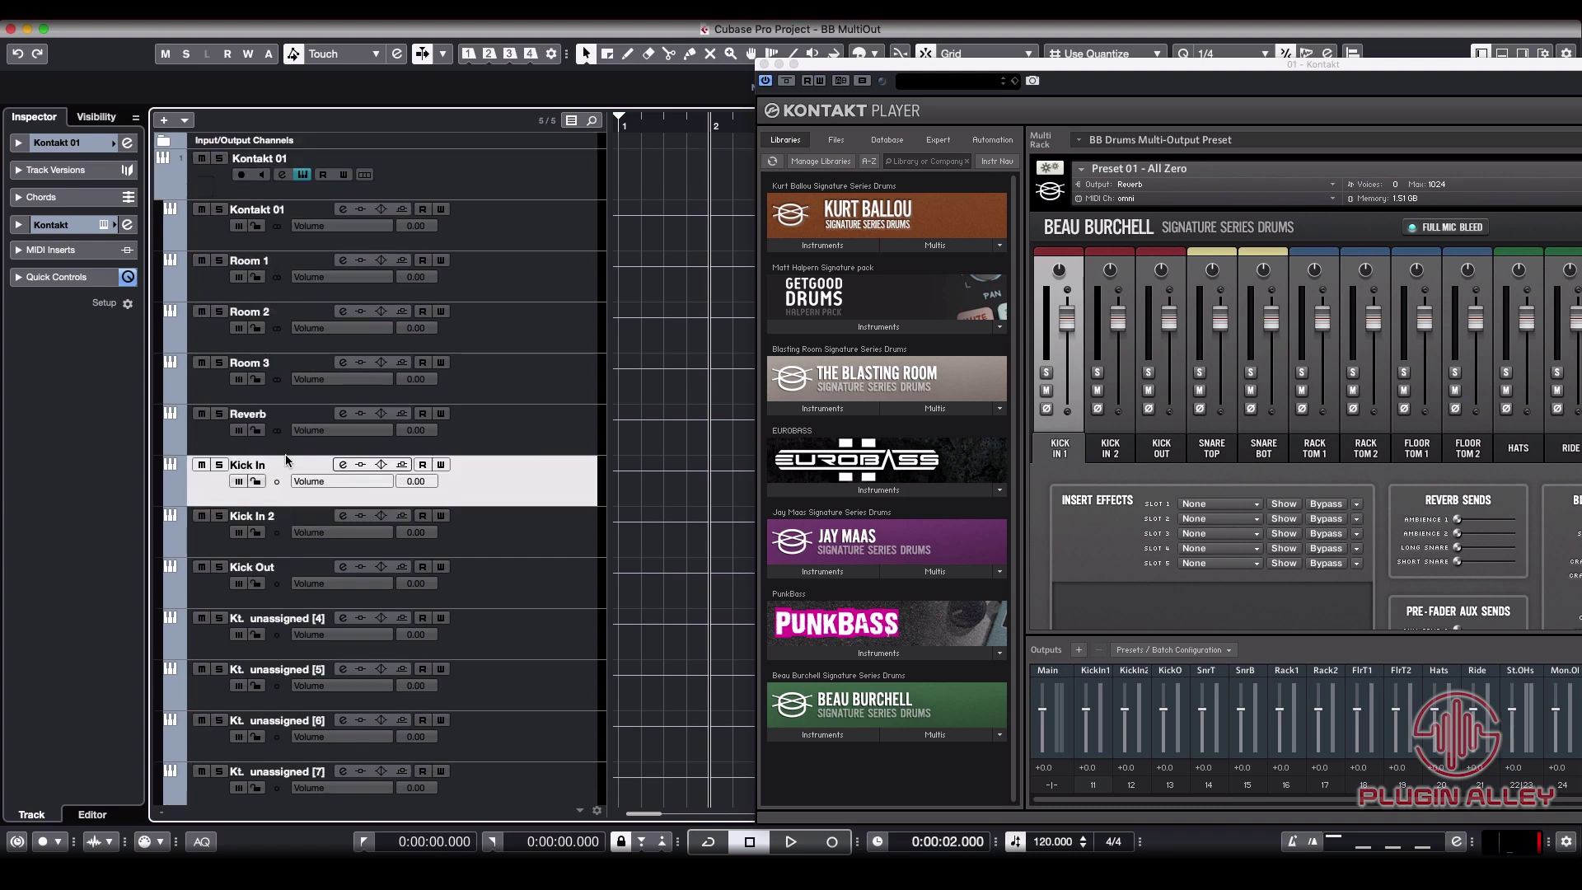
pyautogui.click(560, 286)
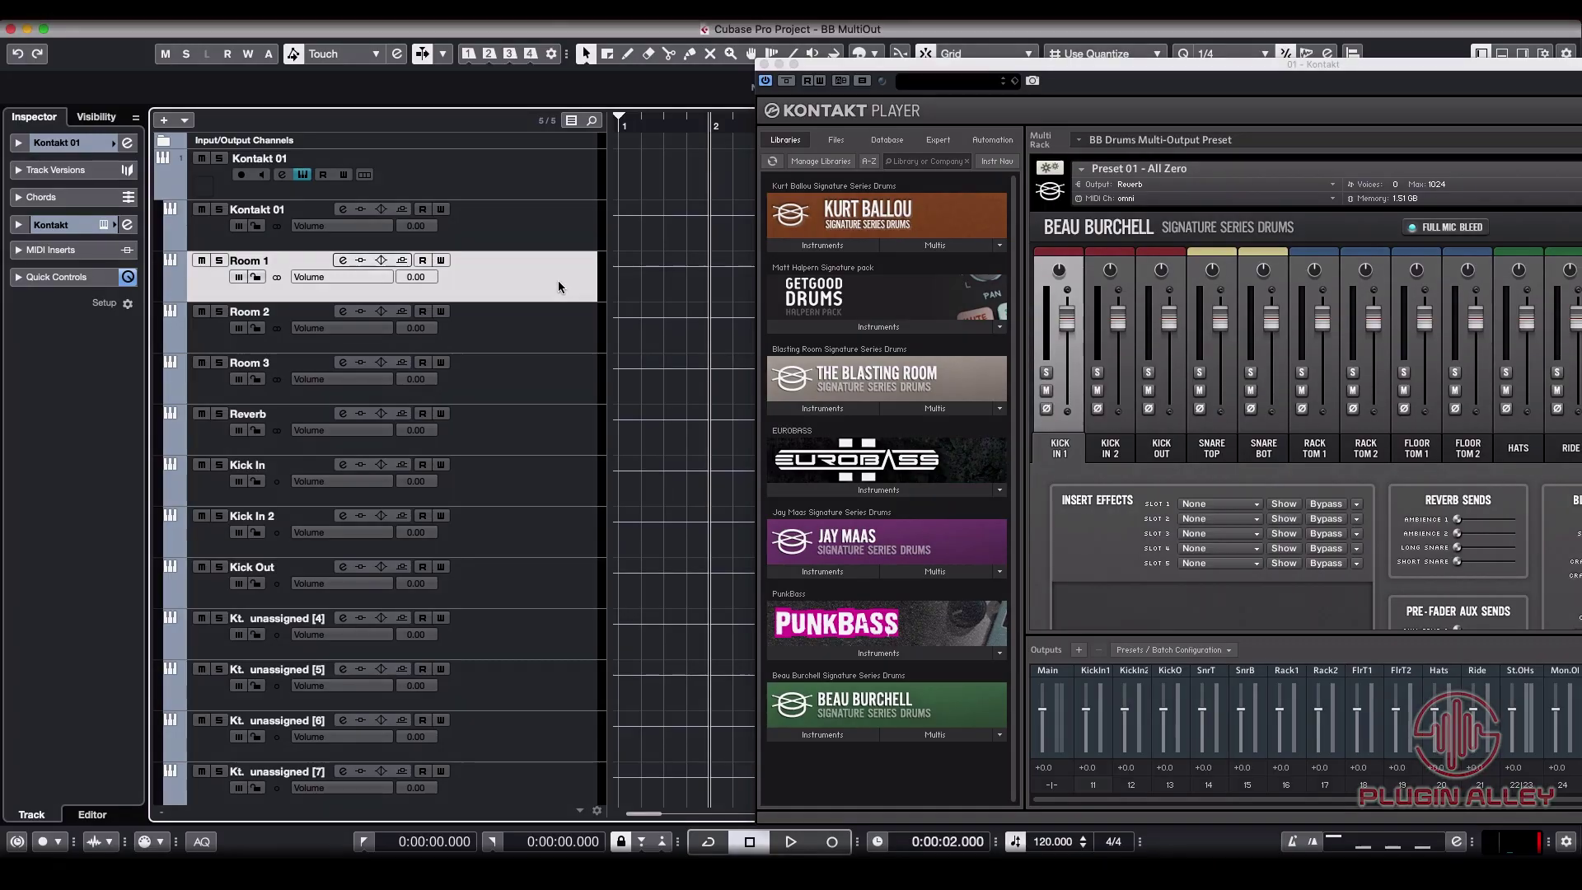